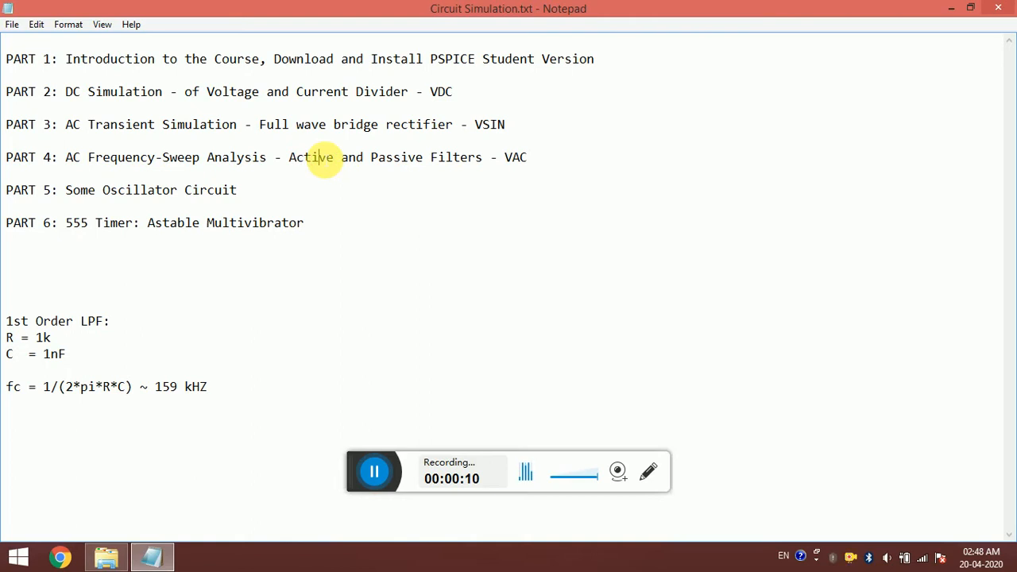
- Highlight the words Active and Passive in the PART 4 notes
double_click(302, 158)
click(364, 158)
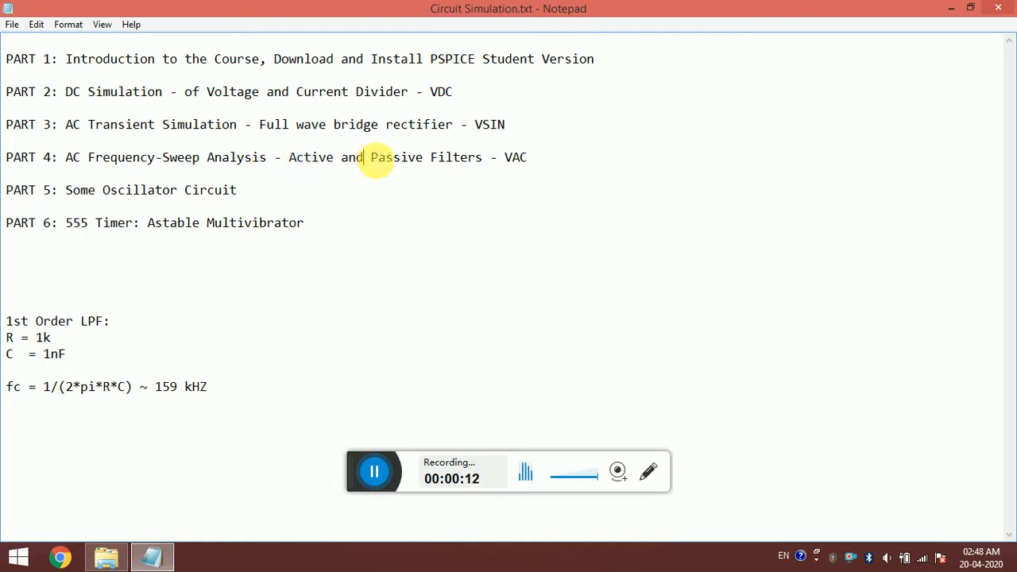
double_click(382, 157)
click(430, 157)
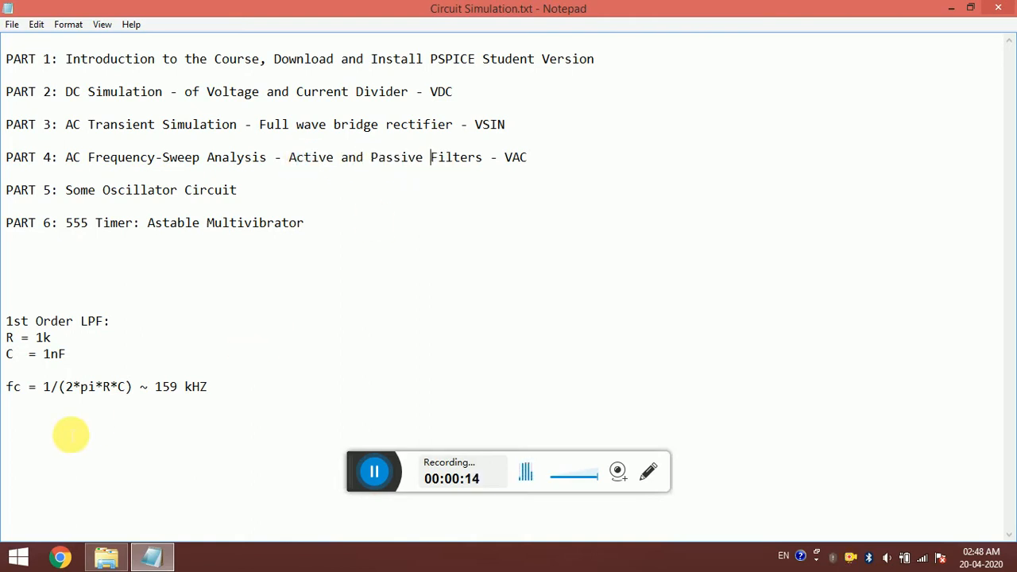
- Insert a blank line after the '1st Order LPF:' heading, above the R = 1k line
double_click(14, 322)
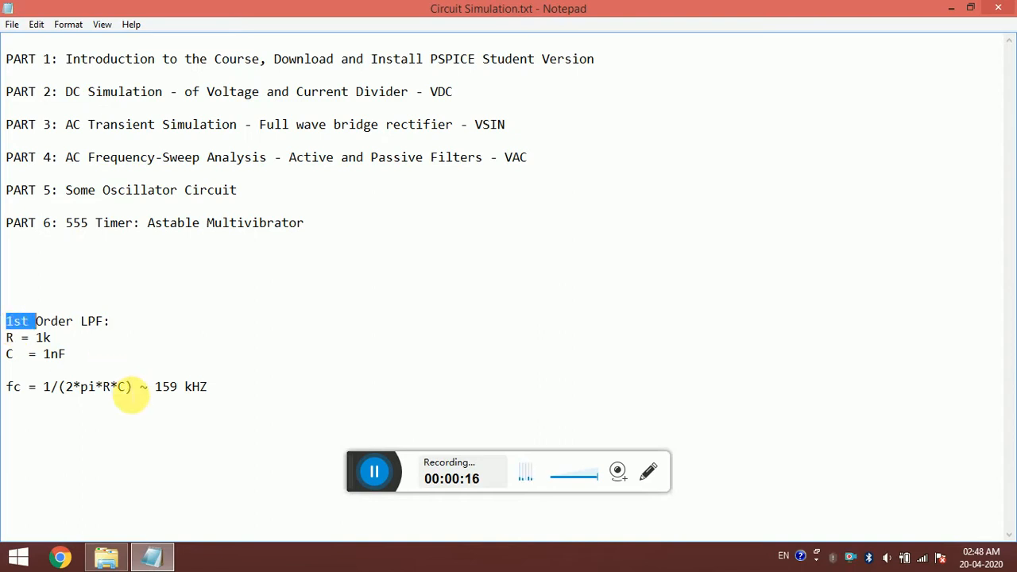
click(133, 325)
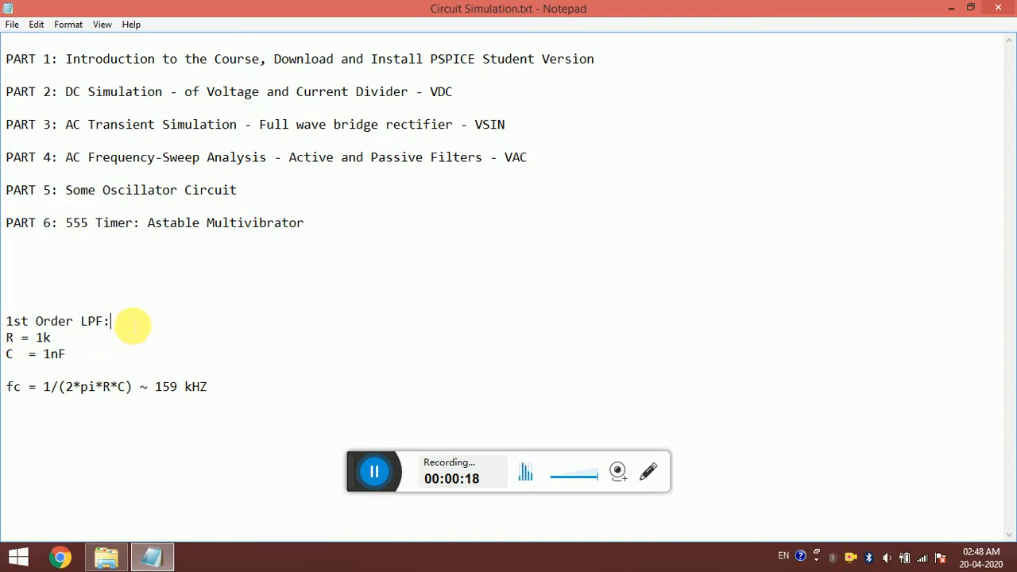
key(Return)
key(Down)
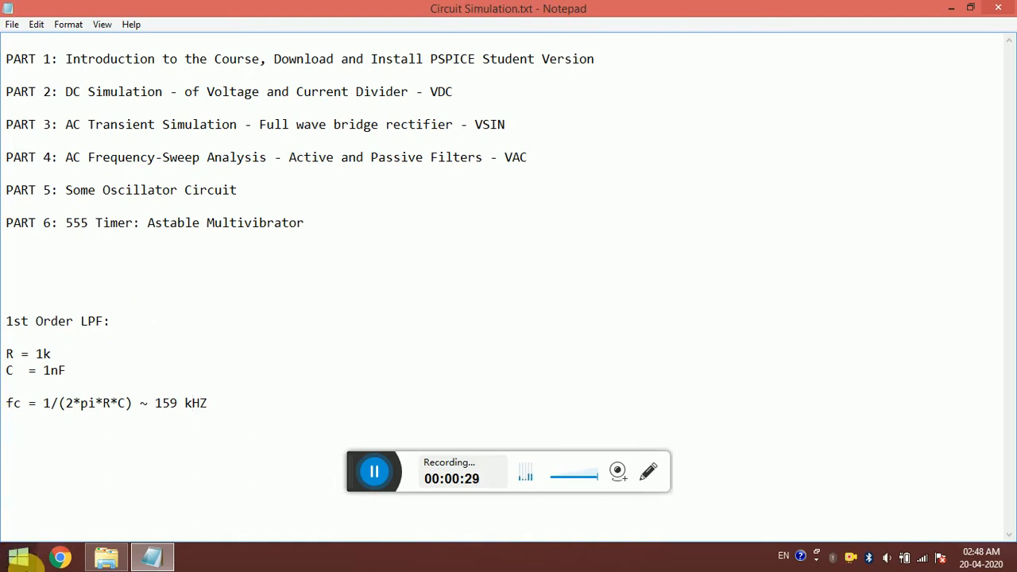
- Launch Schematics by searching 'sche' from the Start screen
click(19, 558)
text(schematics)
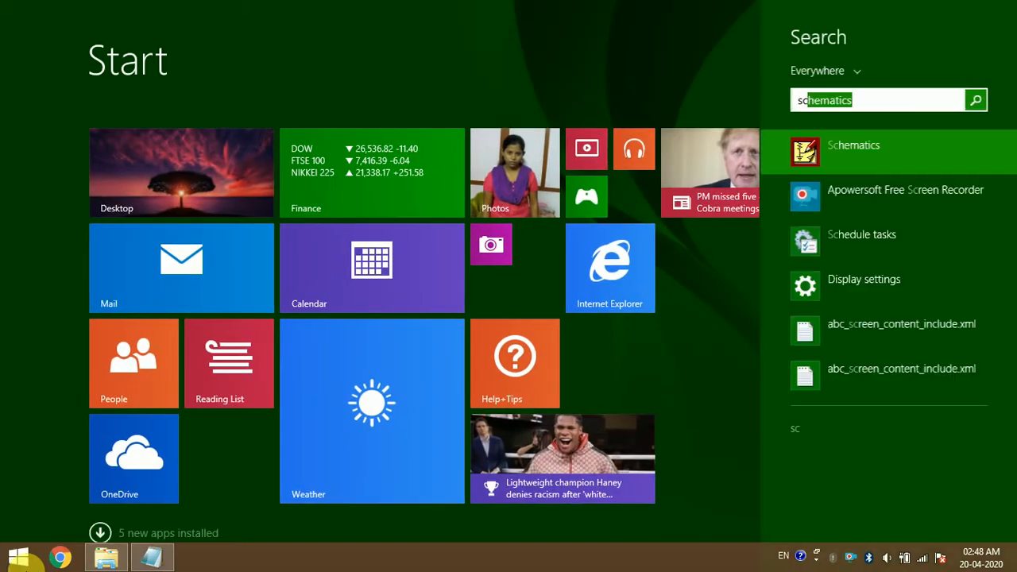
key(Return)
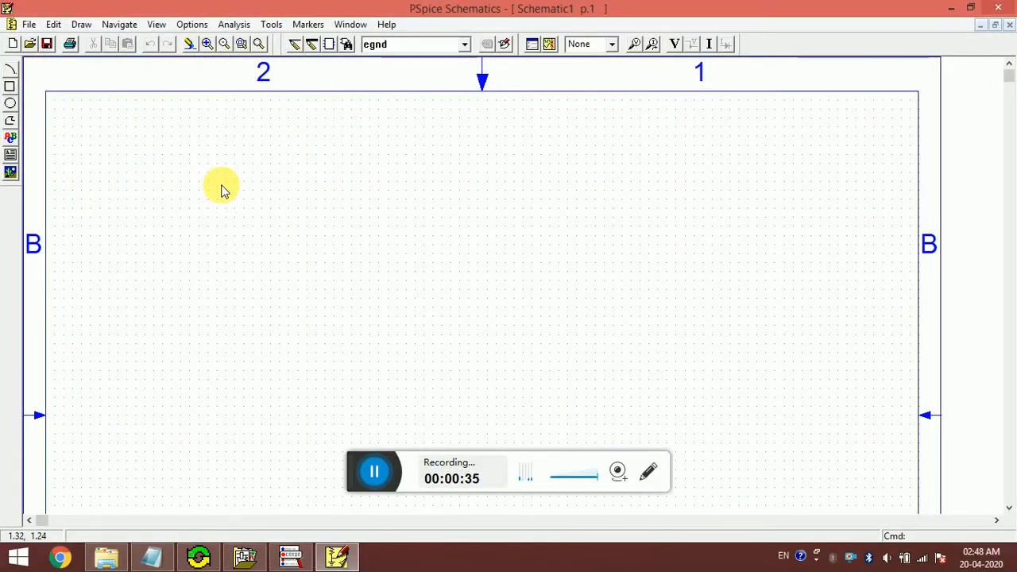
- Search the part browser descriptions for 'op' to list op-amp parts
click(346, 44)
click(236, 83)
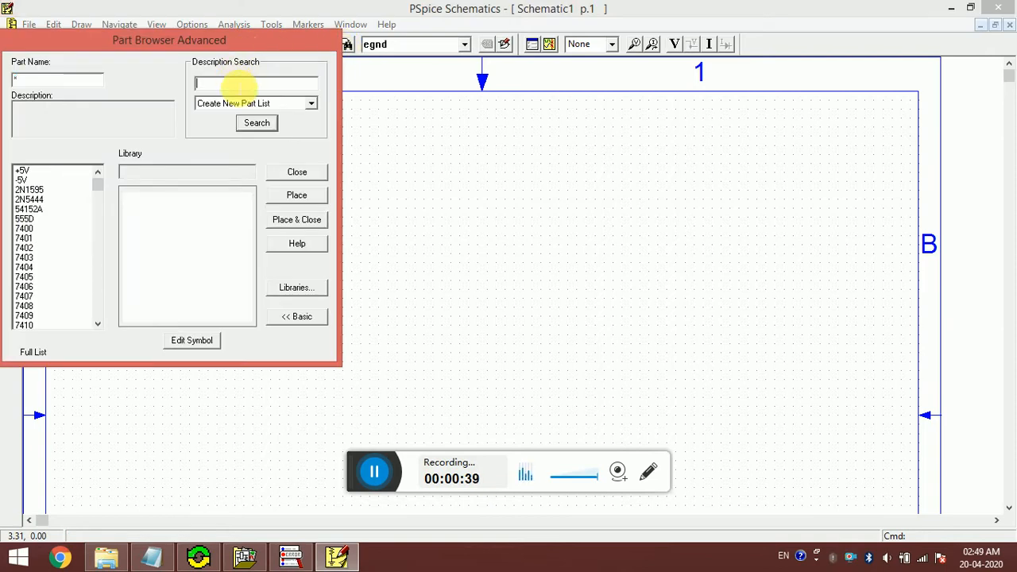
text(opamp)
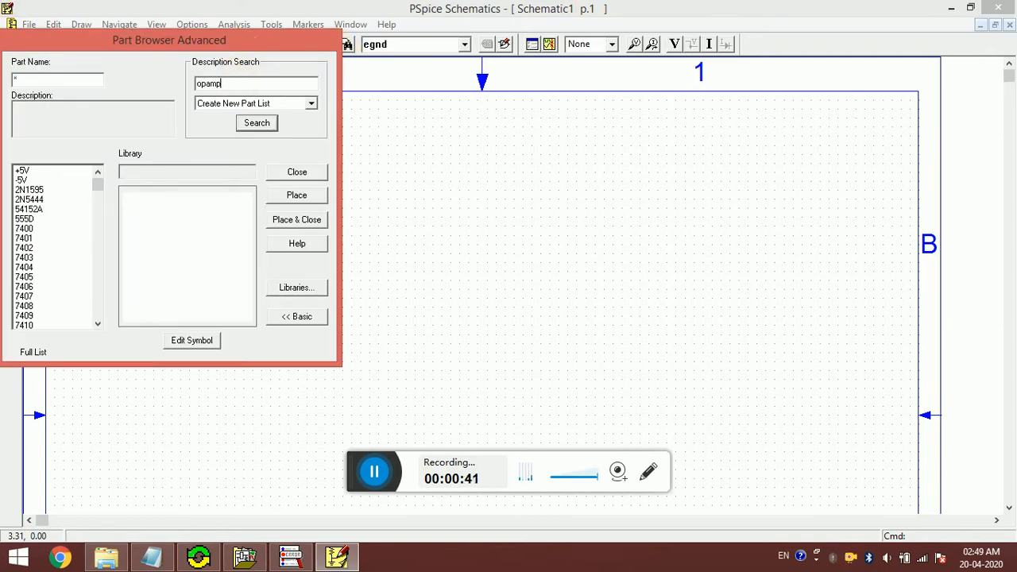
click(253, 123)
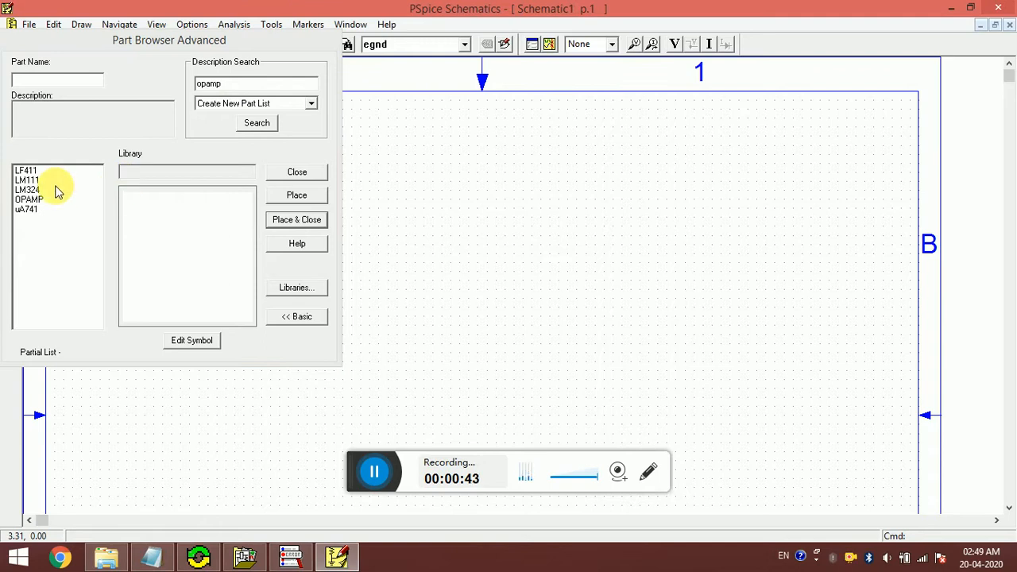
- After previewing LM324, OPAMP and LM111, place a uA741 as U1 near the sheet centre
click(26, 190)
click(27, 200)
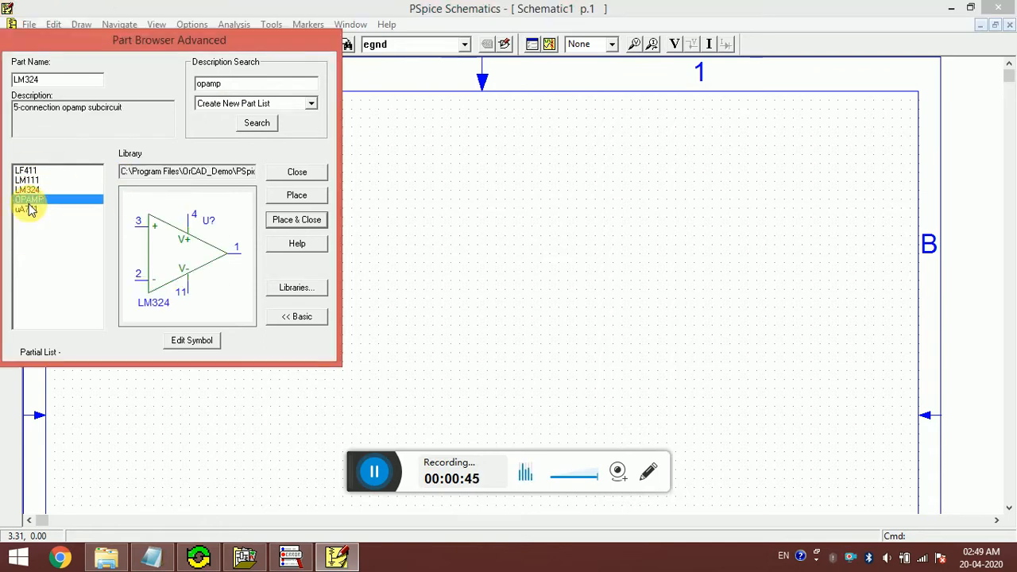
click(30, 181)
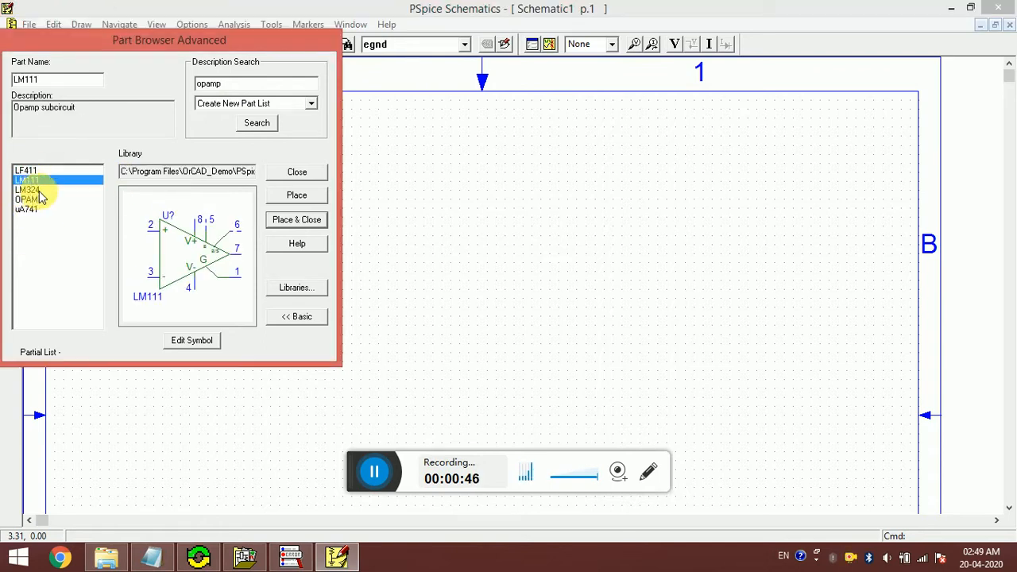
click(38, 191)
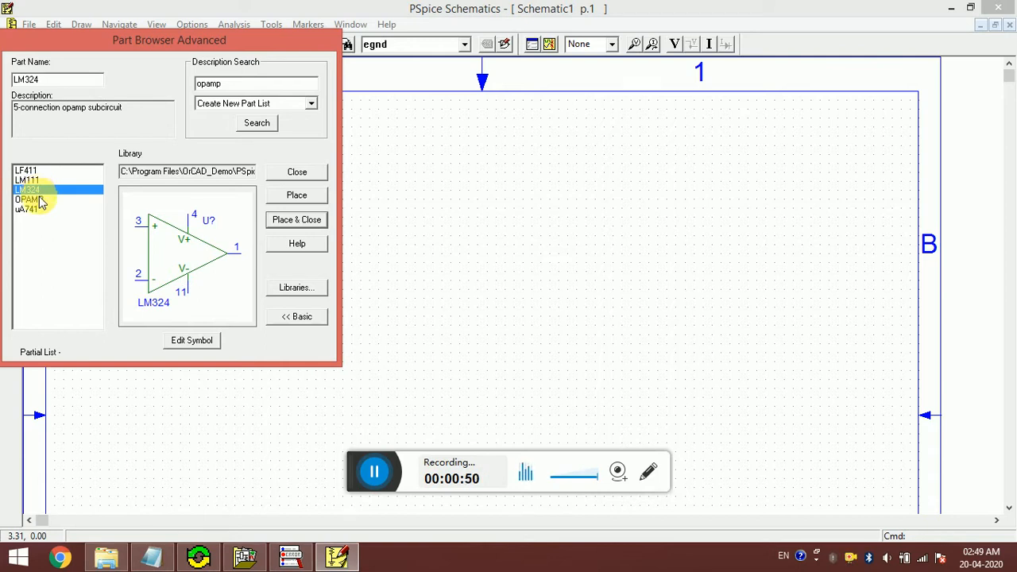
click(35, 212)
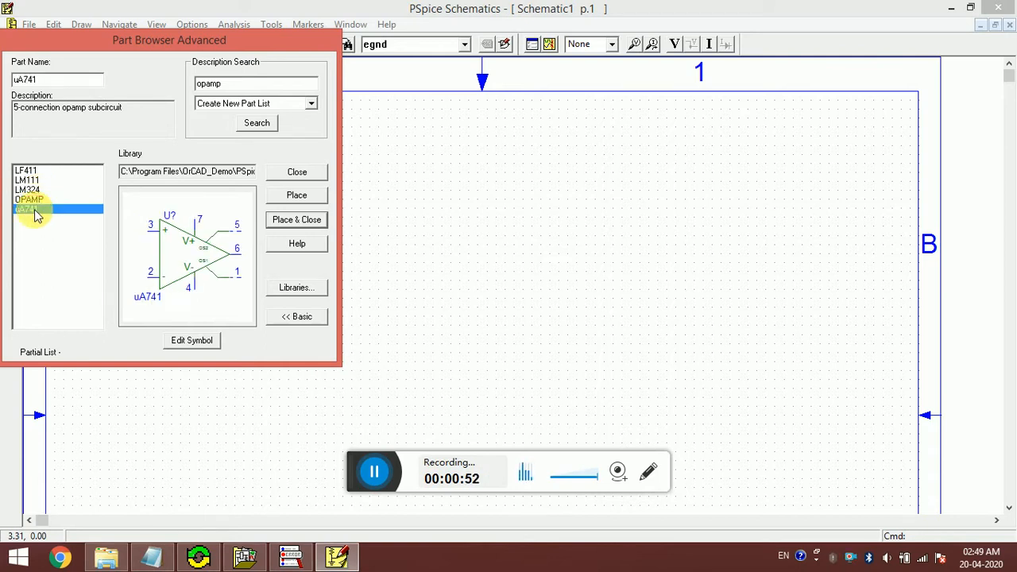
click(302, 229)
click(464, 231)
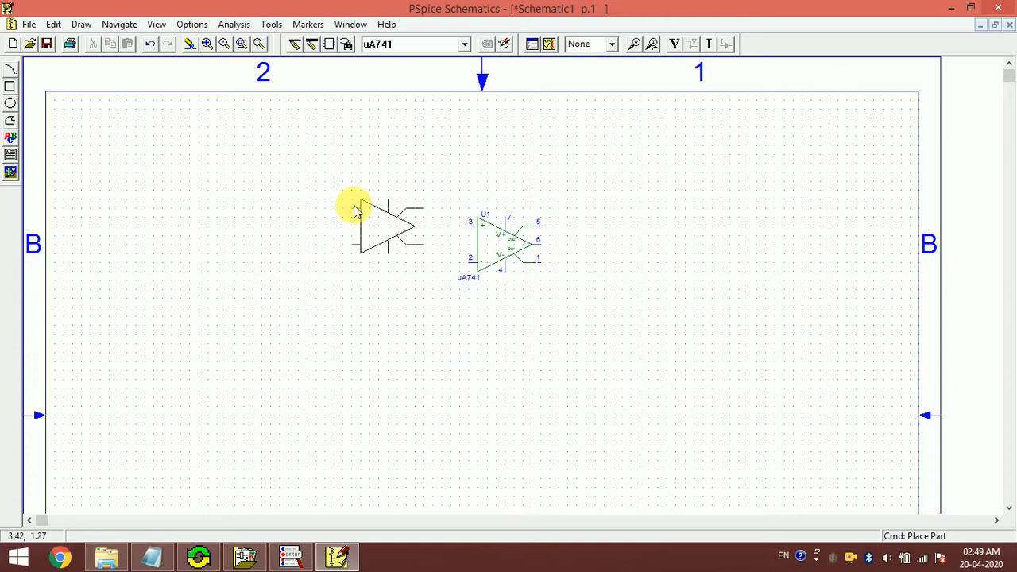
- End op-amp placement and zoom in closely around the uA741
right_click(352, 209)
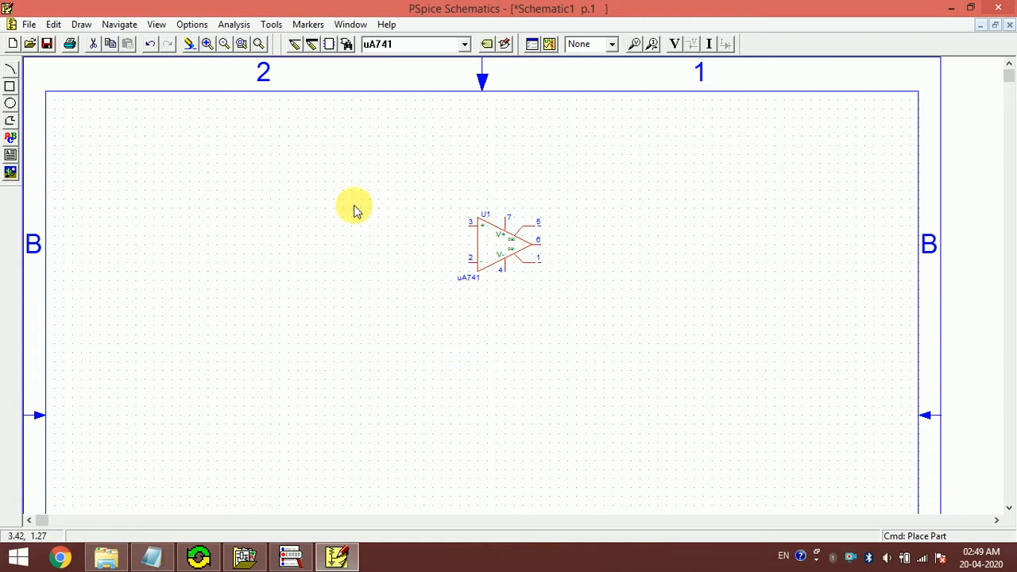
click(241, 46)
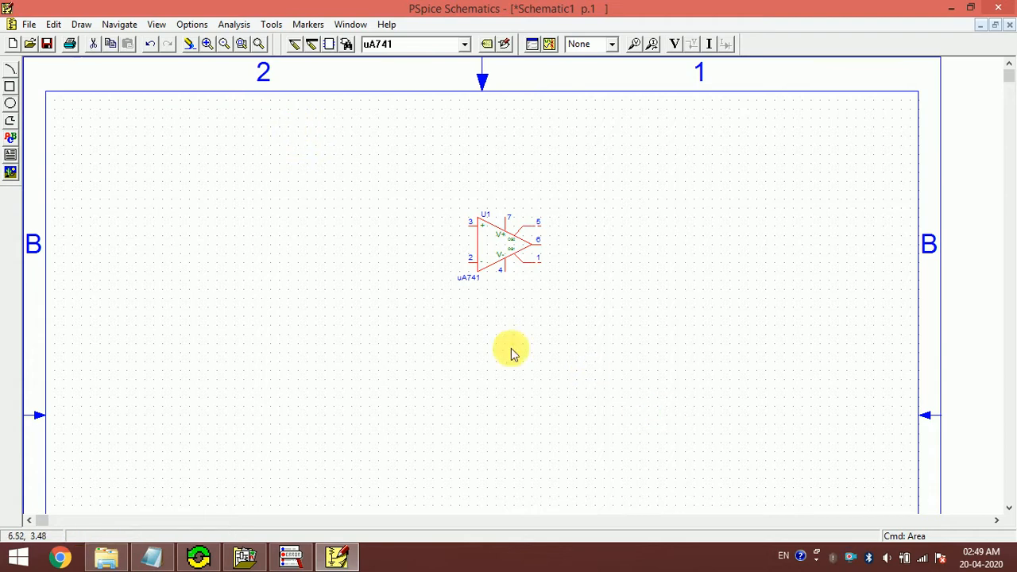
click(240, 44)
drag(310, 129, 765, 460)
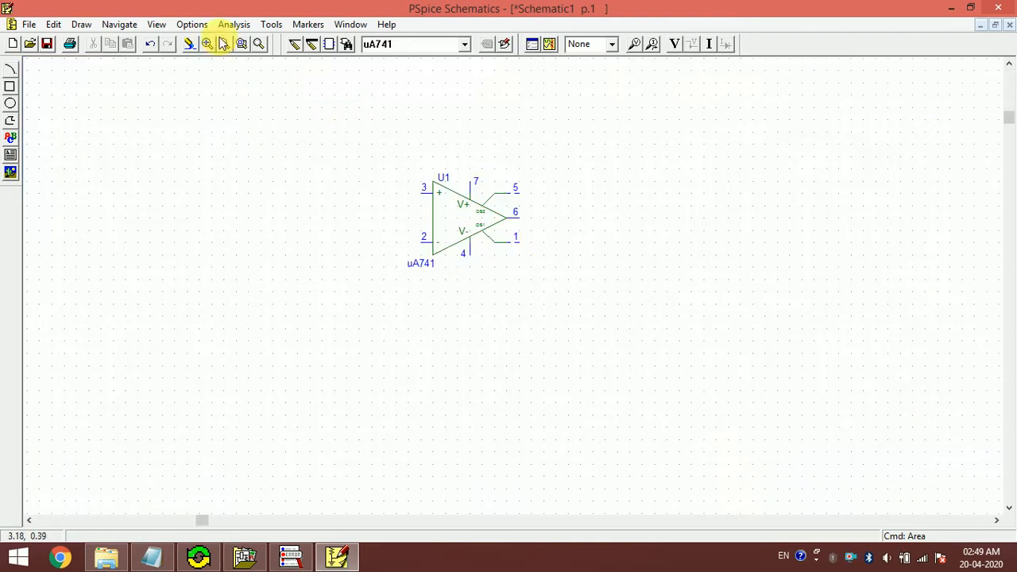
click(243, 45)
drag(308, 98, 661, 404)
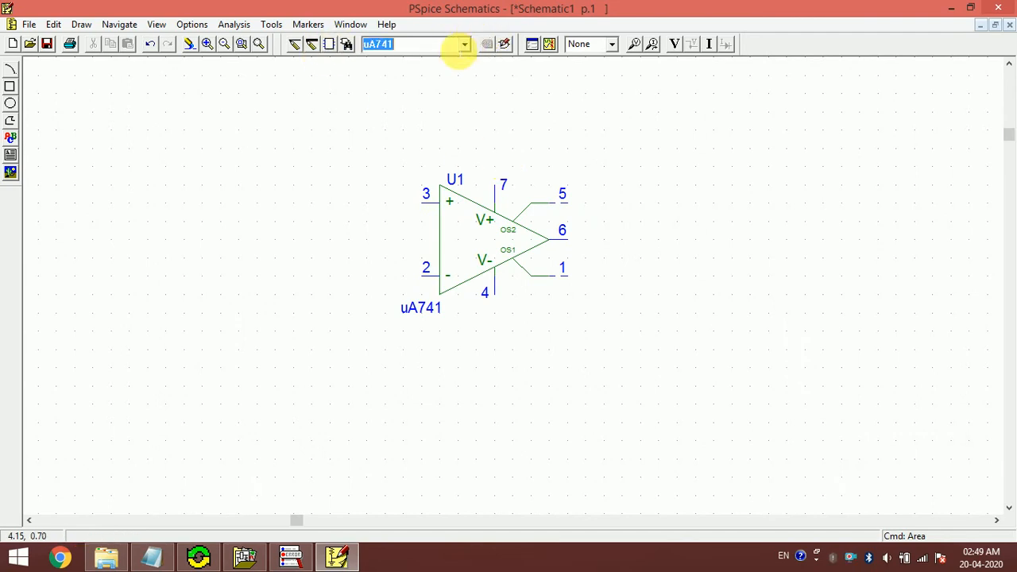
- Place two VDC sources, V1 and V2, stacked in series right of the op-amp
text(Vdc)
key(Return)
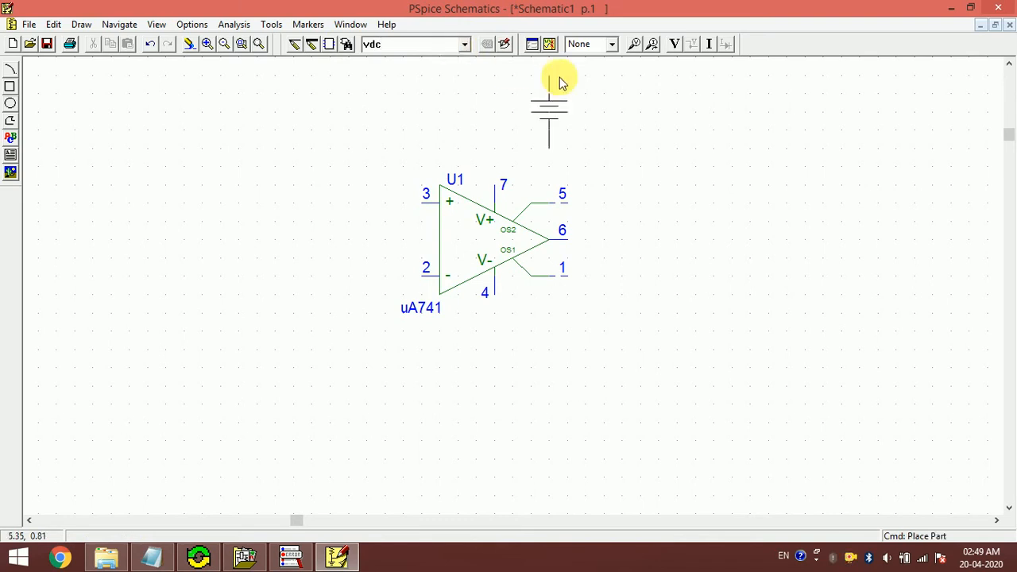
click(701, 131)
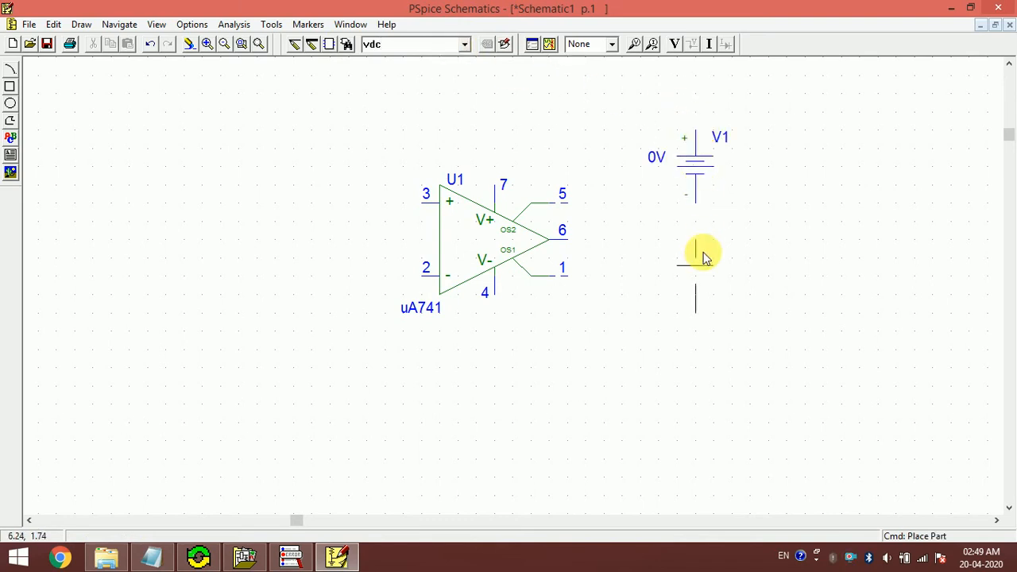
click(707, 294)
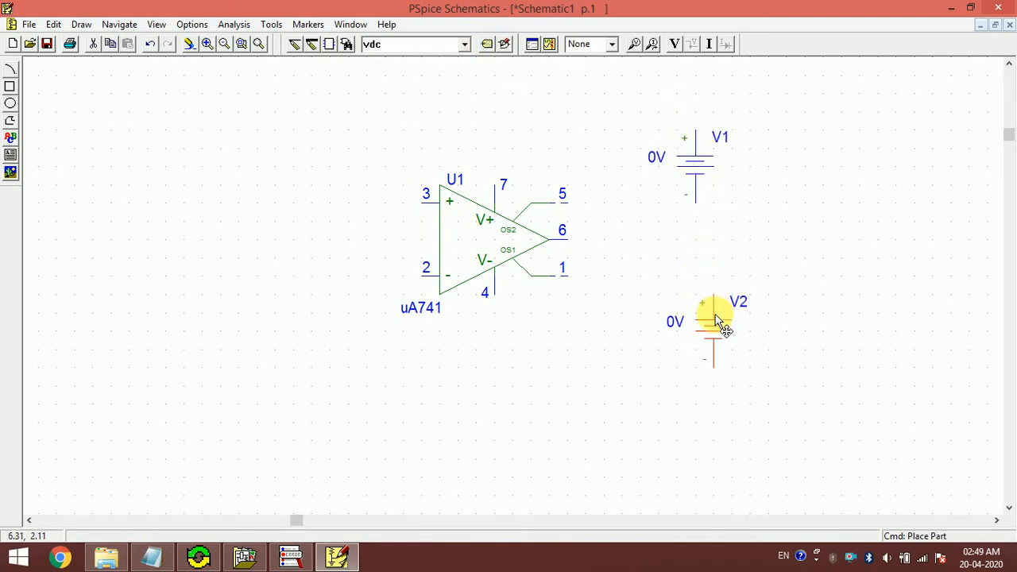
click(698, 227)
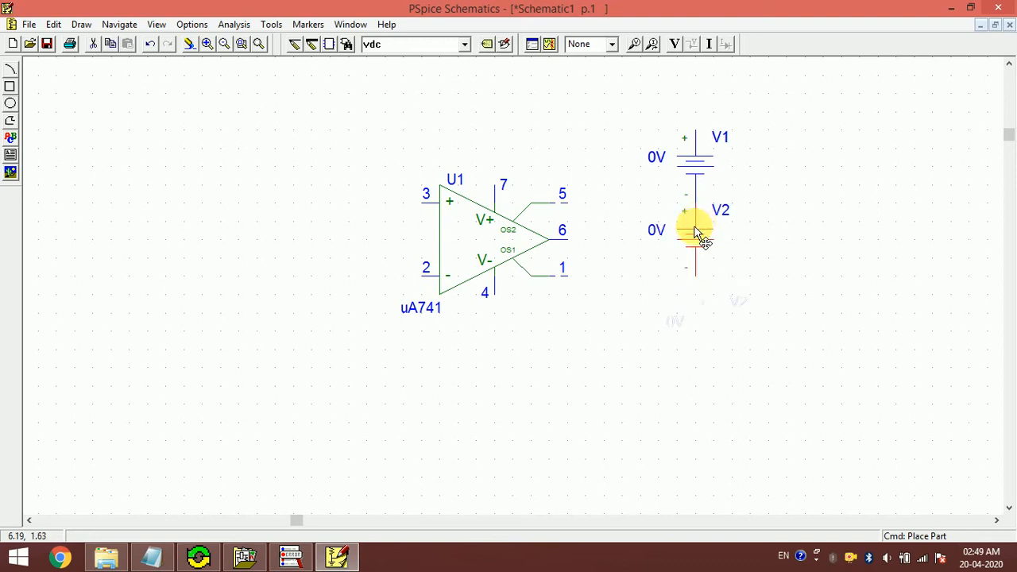
drag(699, 239, 705, 265)
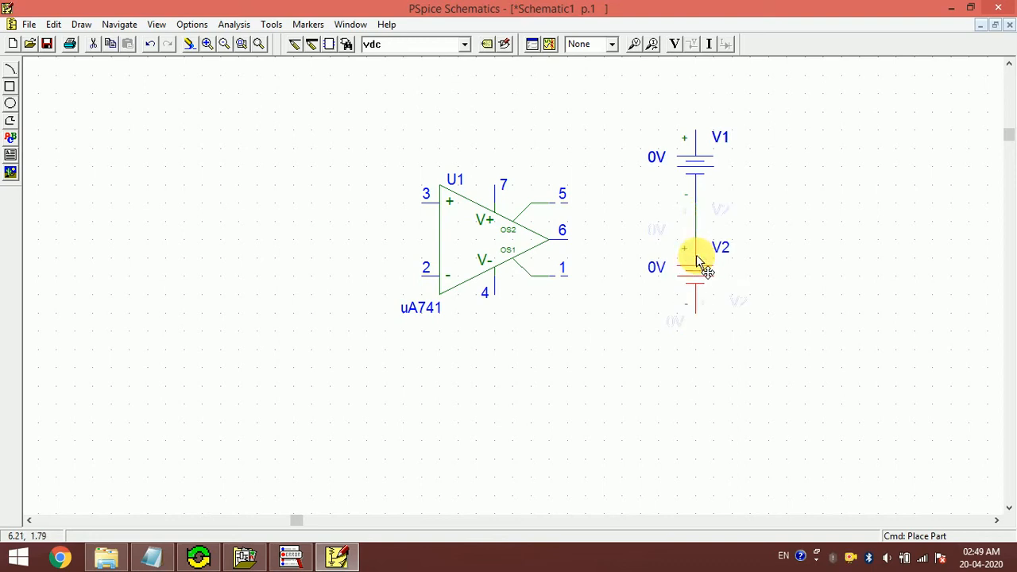
- Set both V1 and V2 DC values to 12V
double_click(655, 158)
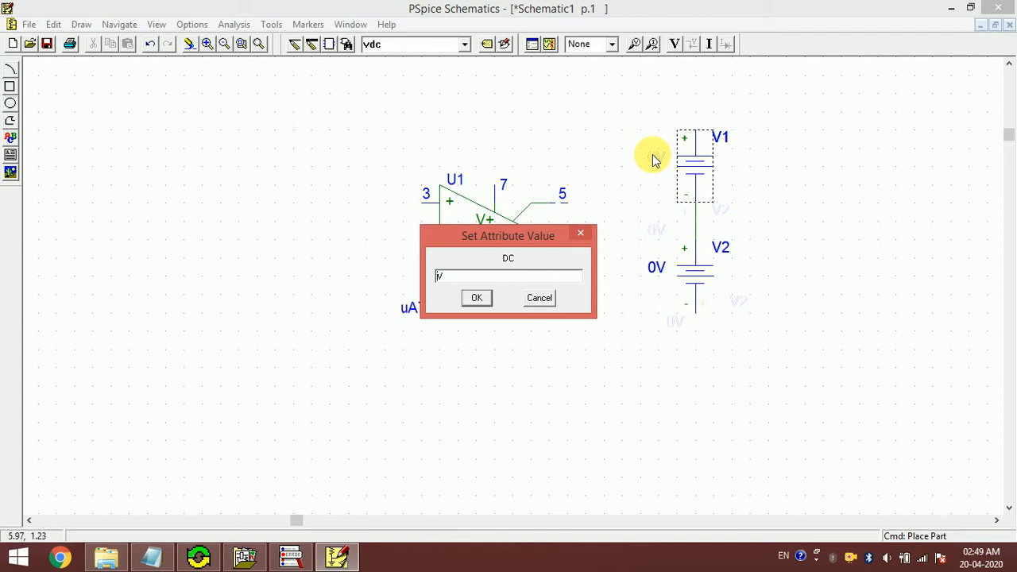
text(12)
key(Return)
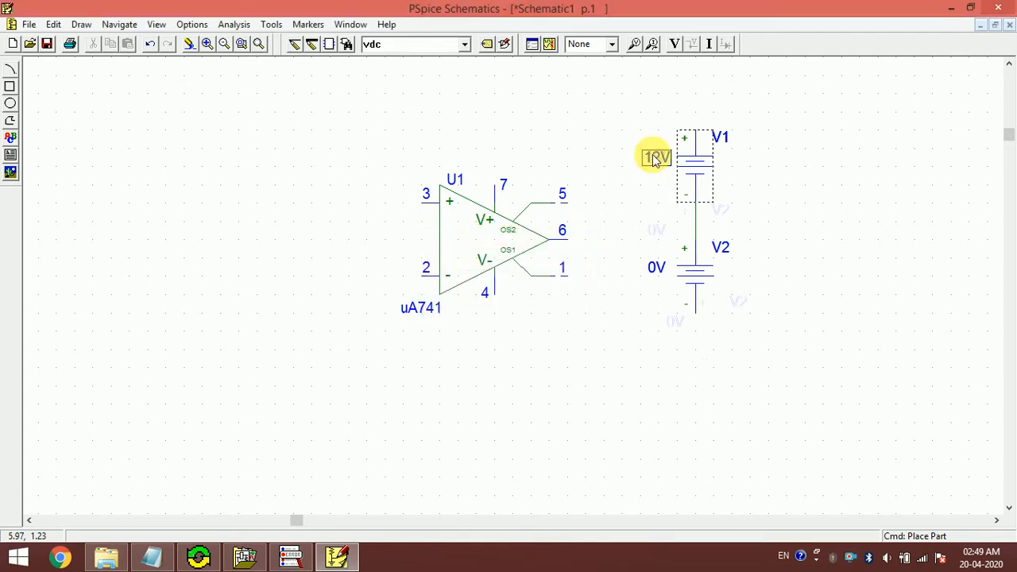
double_click(656, 270)
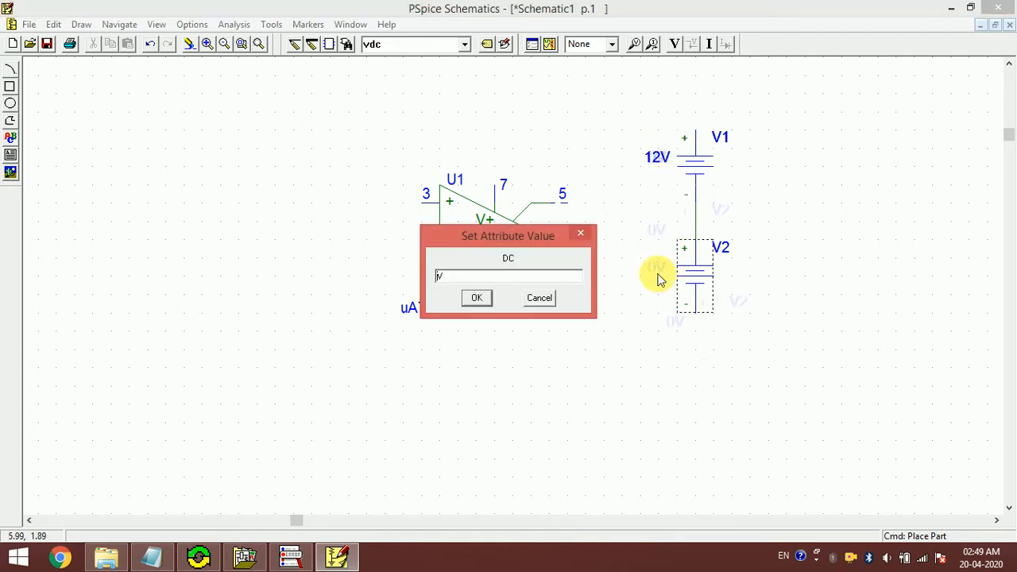
text(12)
key(Return)
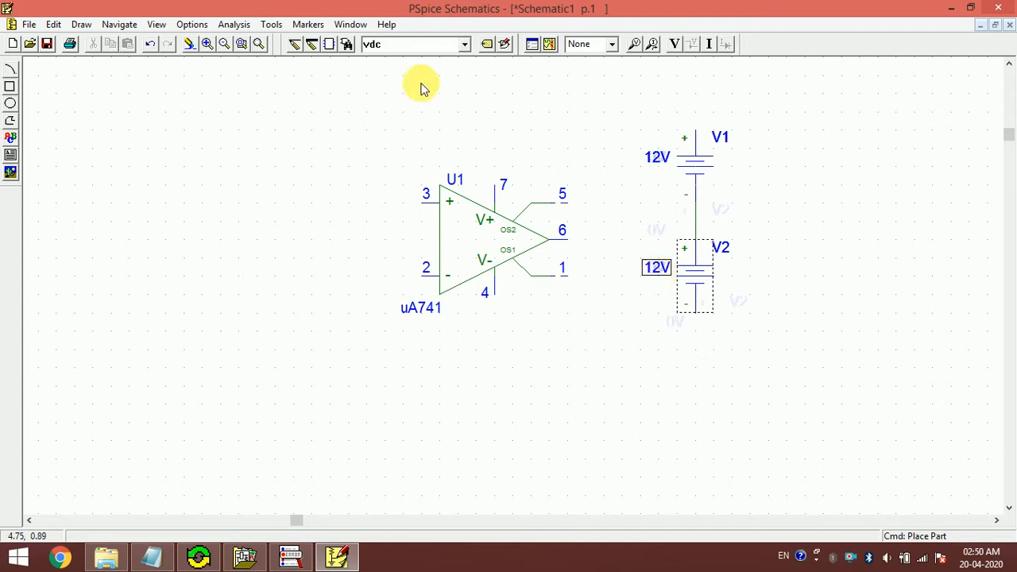
text(eg)
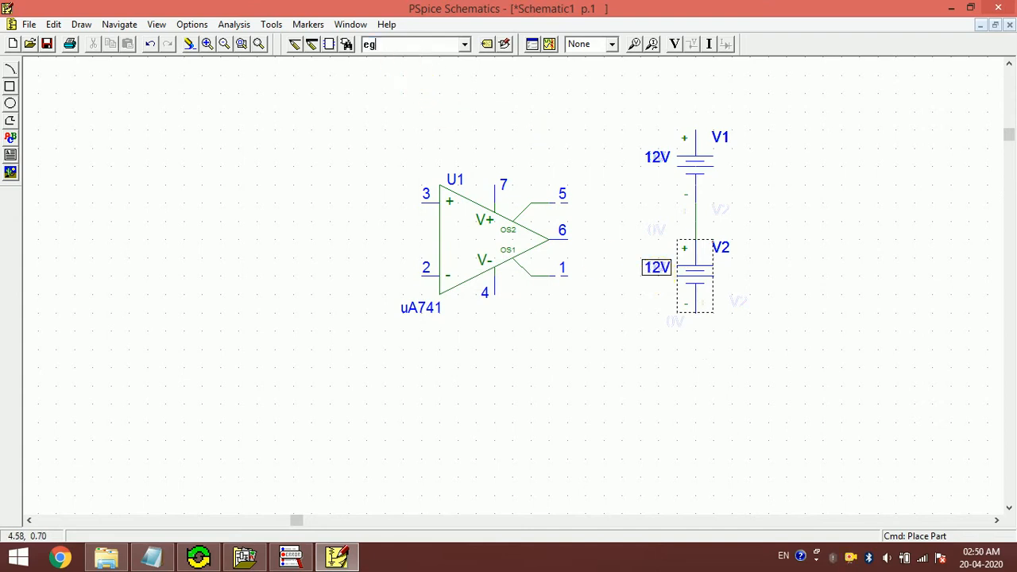
text(nd)
key(Return)
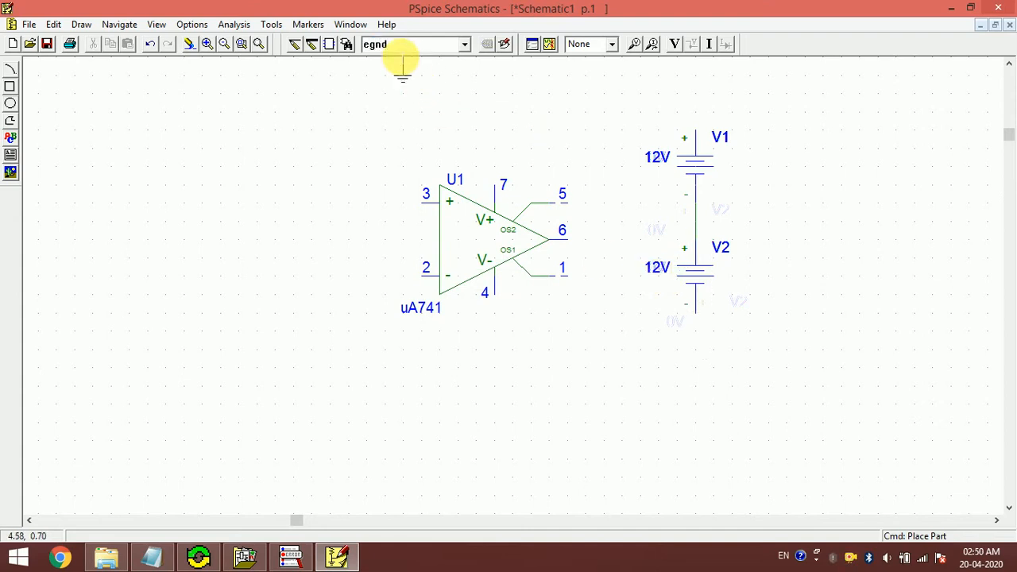
- Place a ground symbol and wire it to the V1–V2 junction
click(804, 256)
right_click(736, 219)
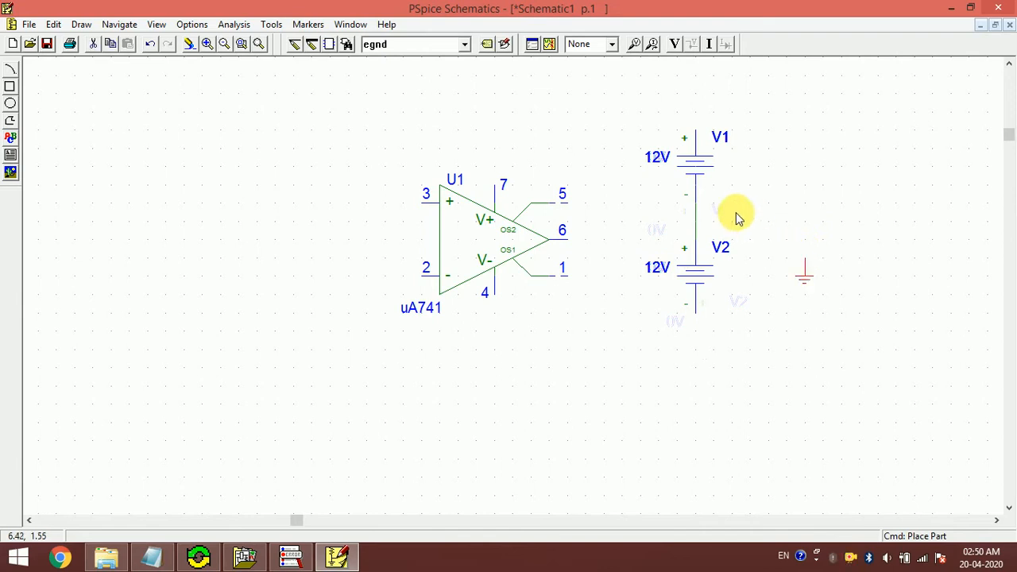
key(ctrl+w)
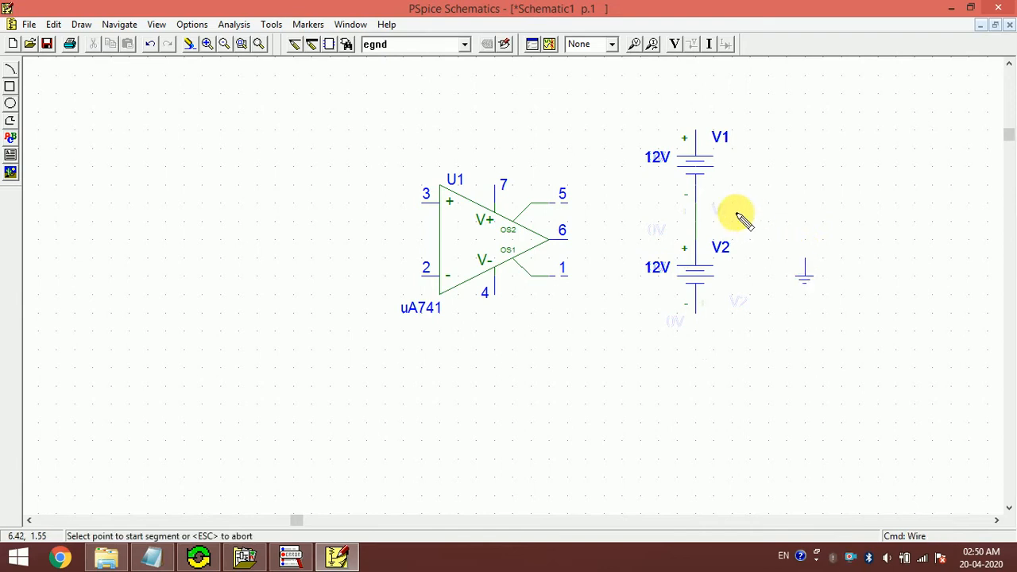
click(805, 268)
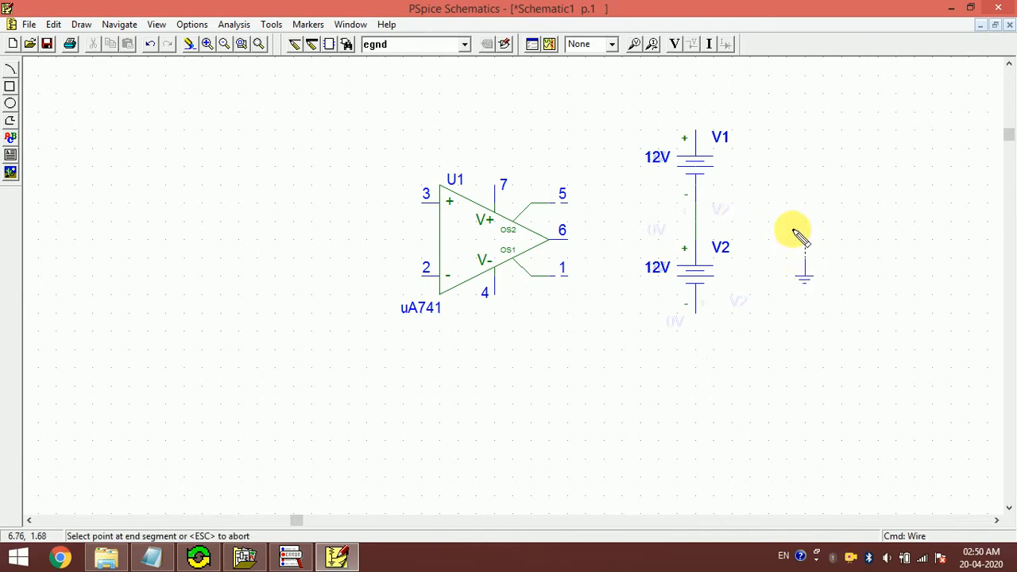
click(695, 221)
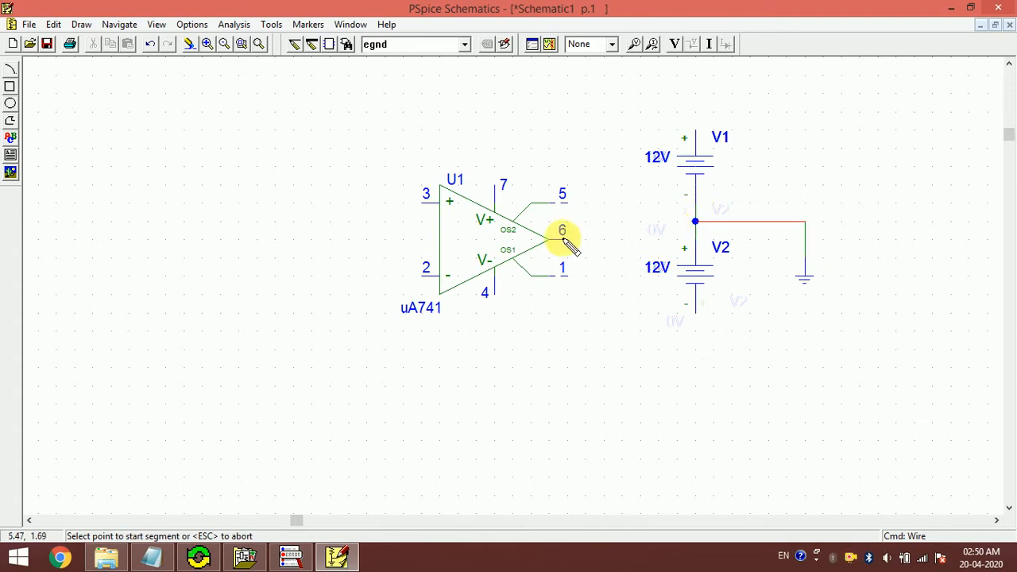
- Wire V1's positive terminal to op-amp pin 7 and pin 4 to V2's negative terminal
click(697, 130)
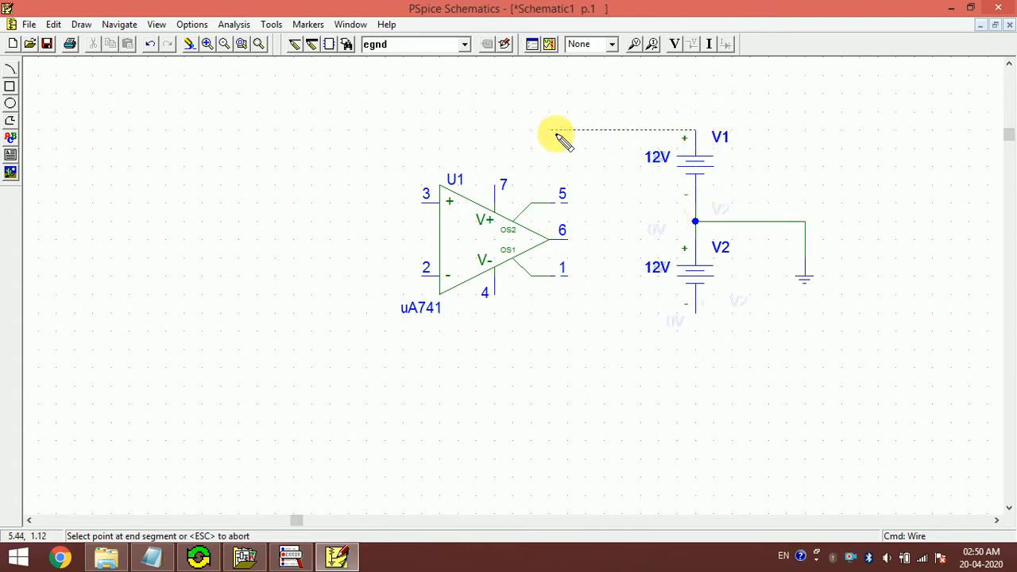
click(494, 188)
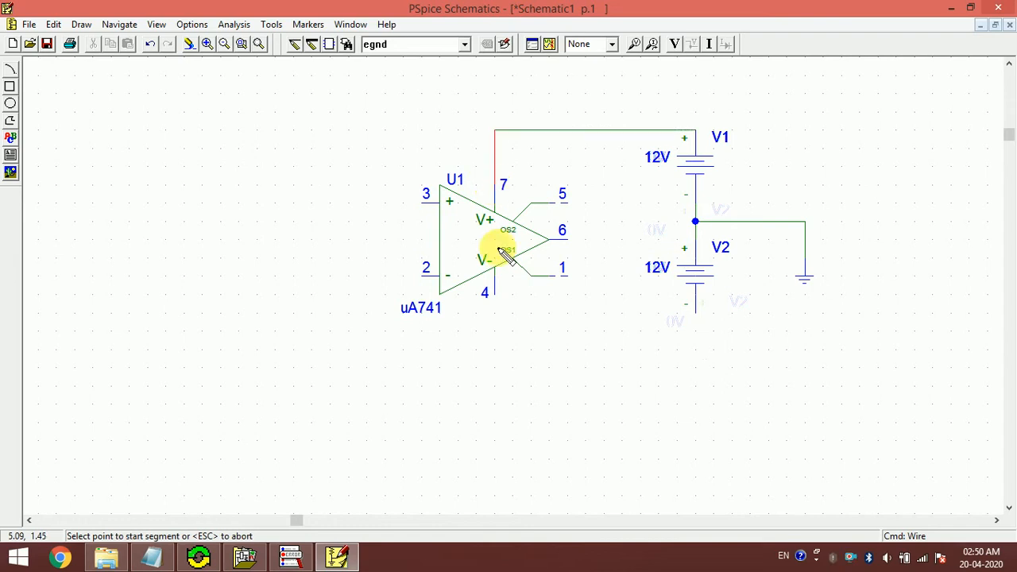
click(494, 295)
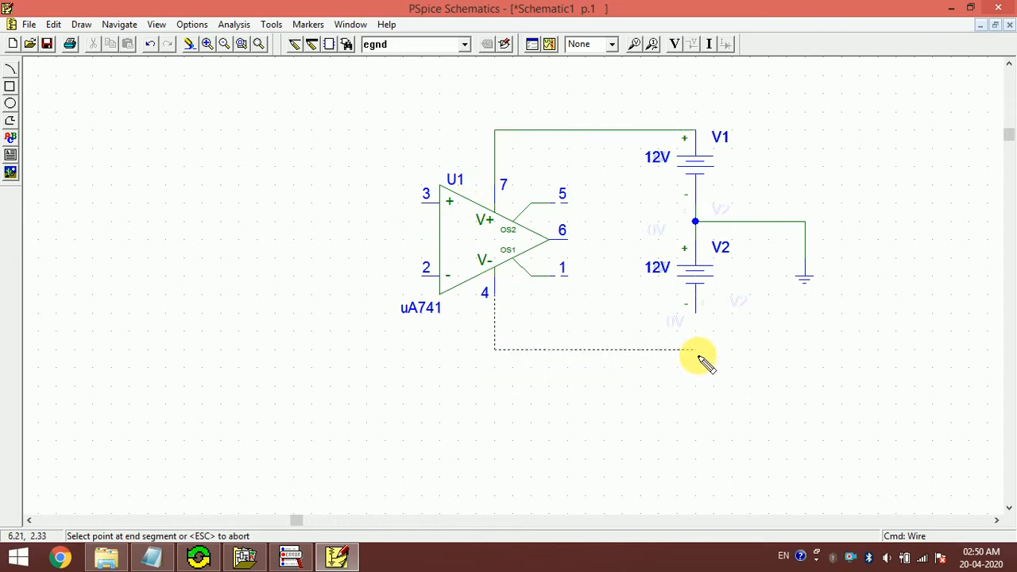
click(697, 310)
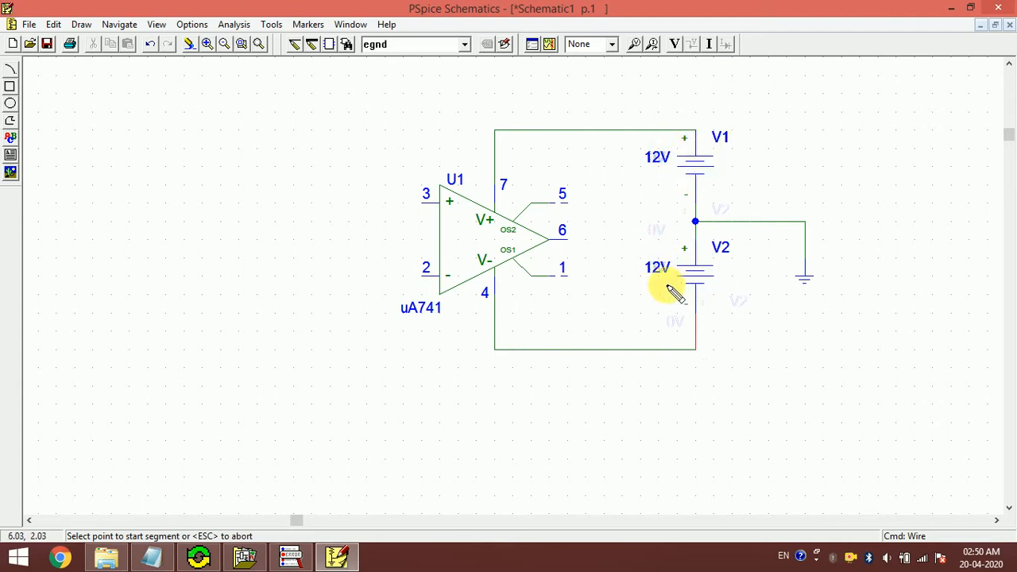
double_click(696, 222)
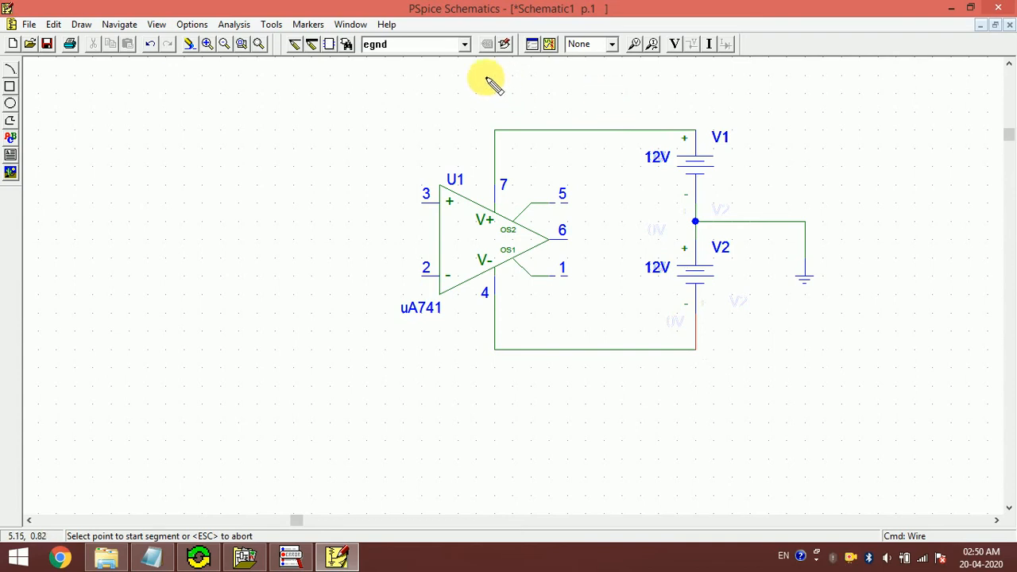
click(411, 47)
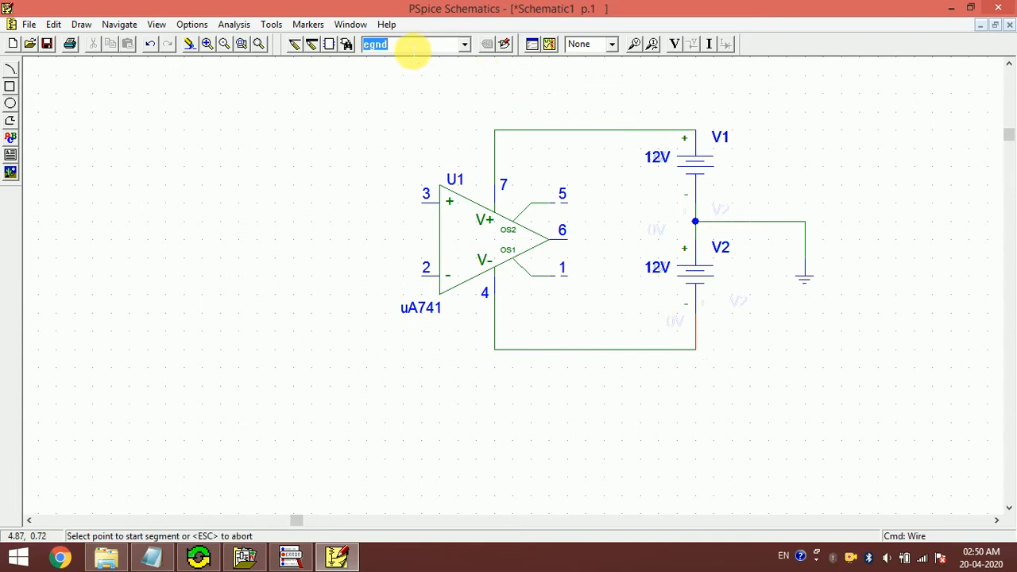
- Place a VSIN sine source V3 to the left of the op-amp
text(V)
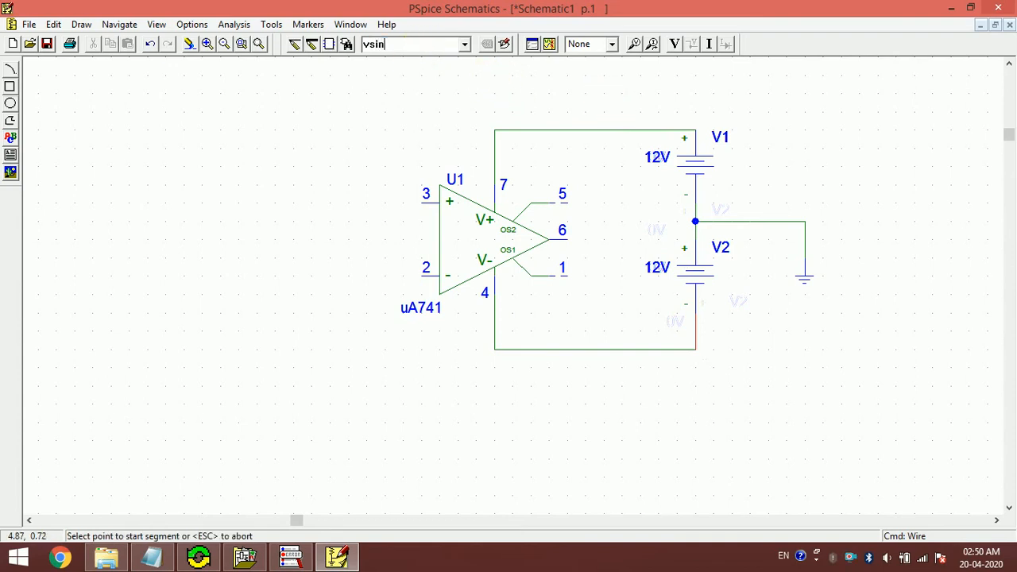
text(sin)
key(Return)
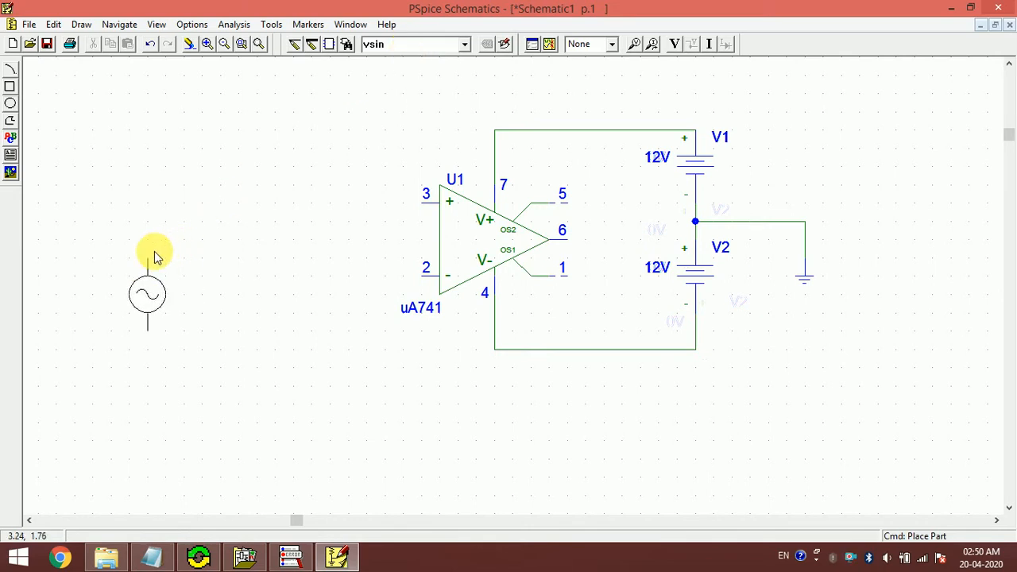
click(179, 249)
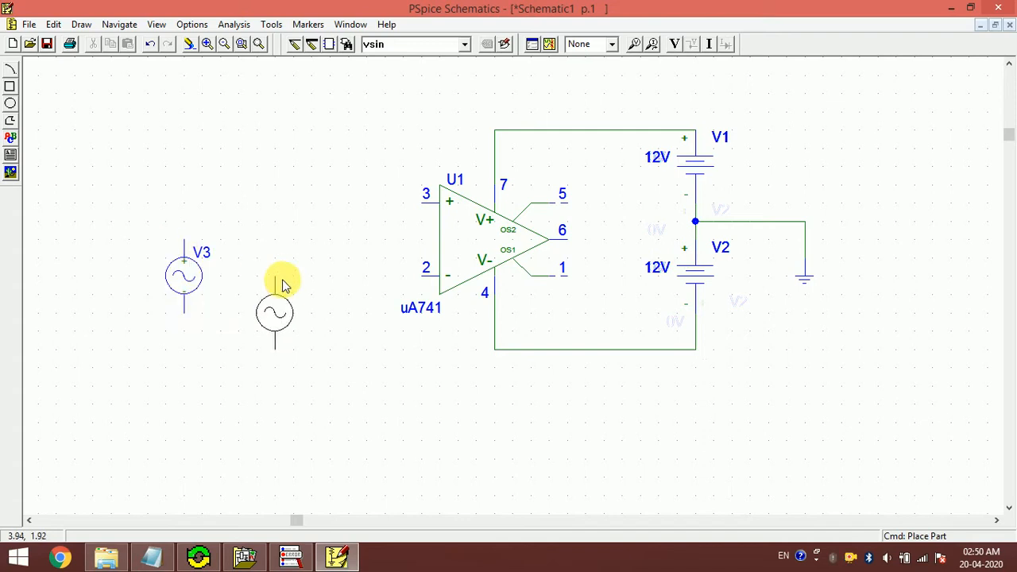
right_click(283, 283)
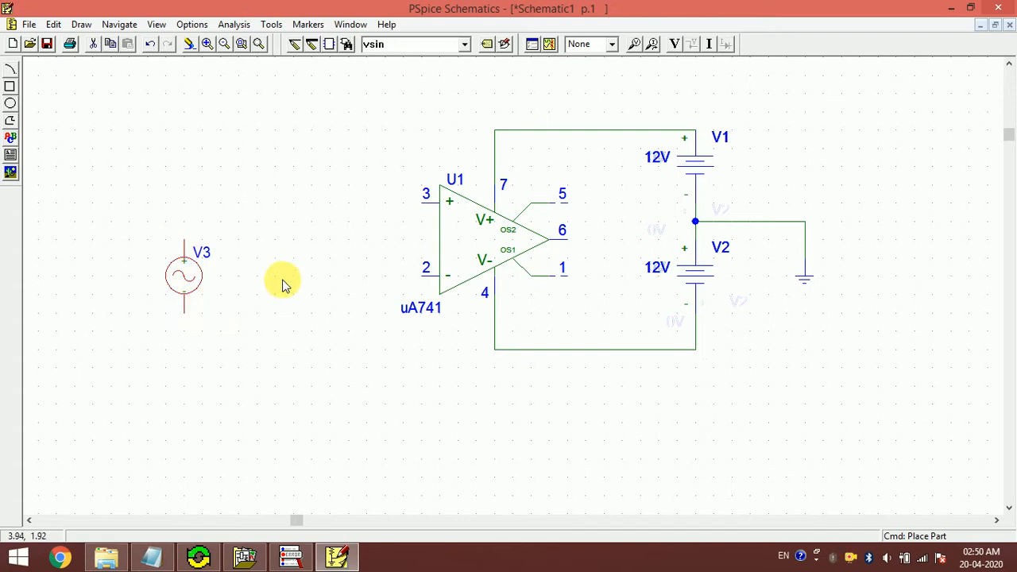
click(396, 46)
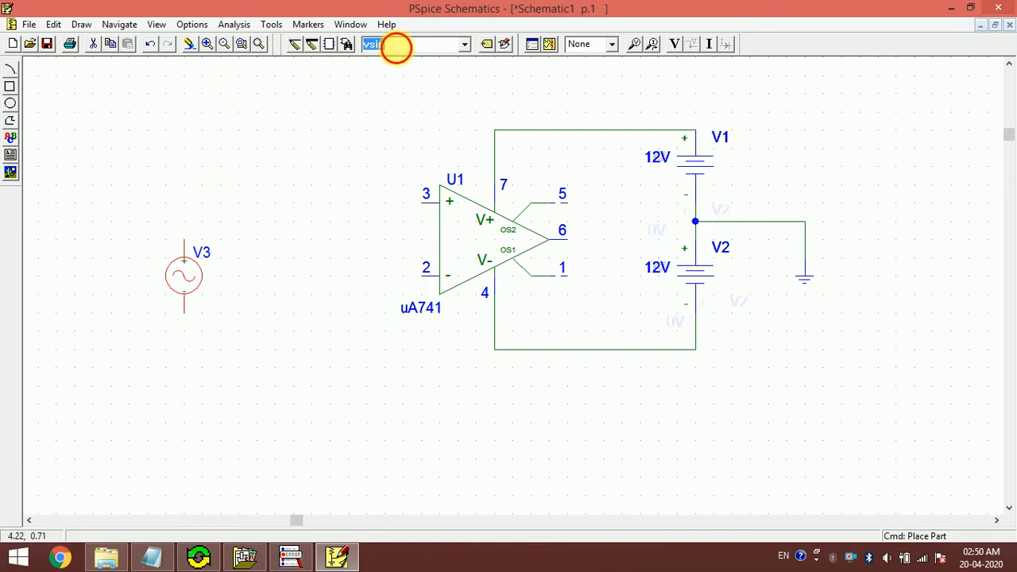
text(r)
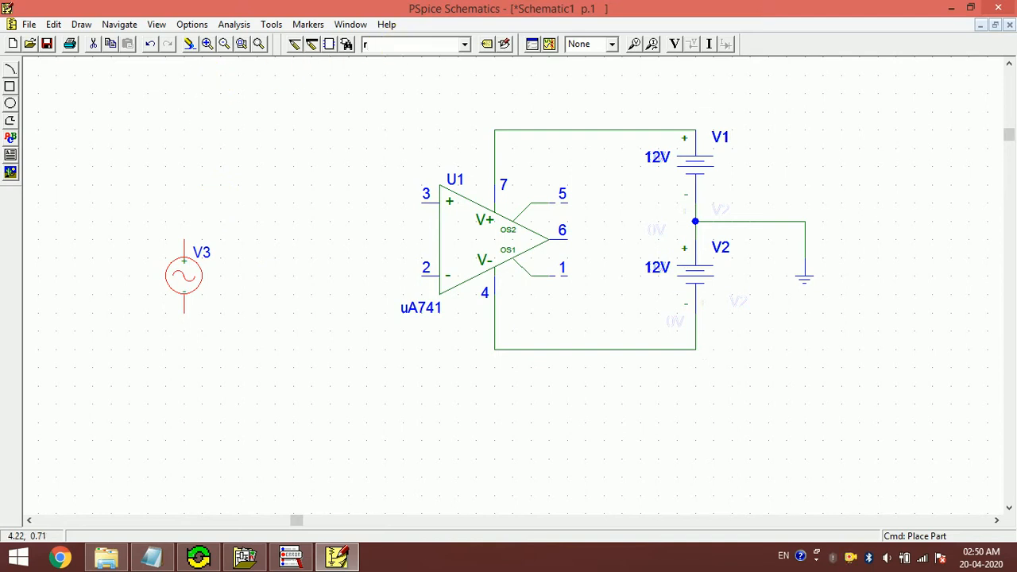
click(396, 48)
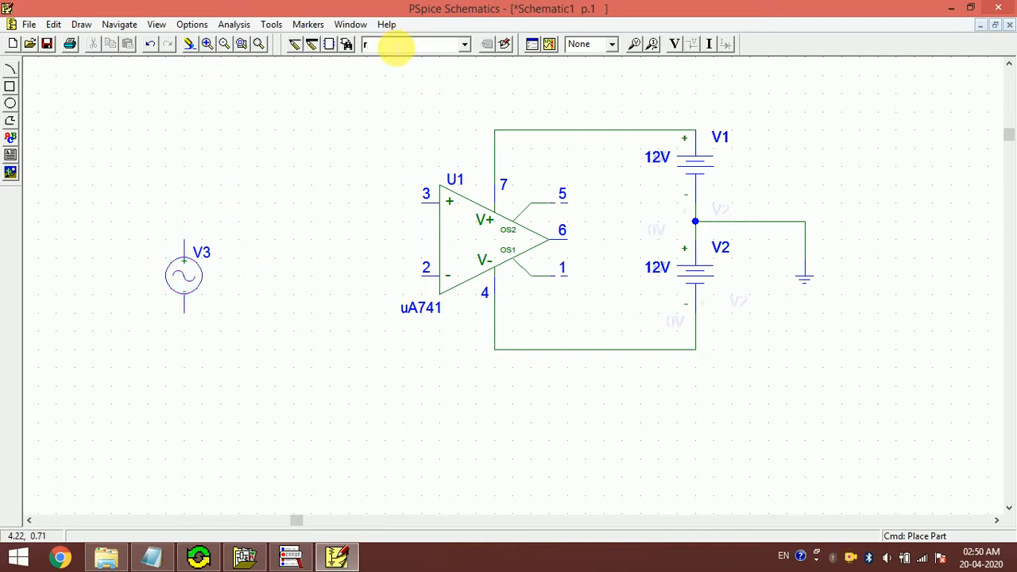
- Place 1k resistor R1 above V3 and a vertical 1n capacitor C1 between R1 and U1
click(209, 205)
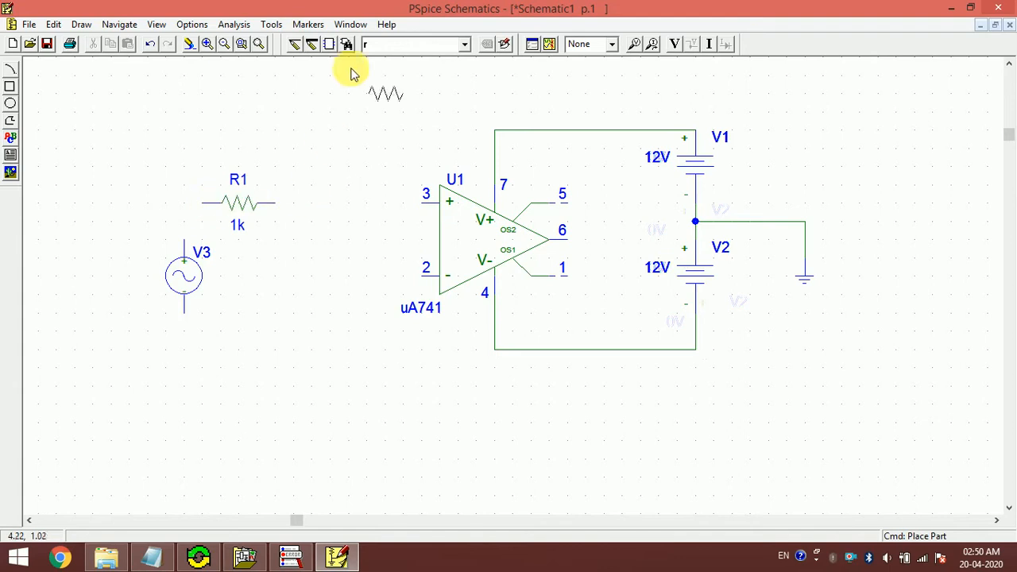
text(c)
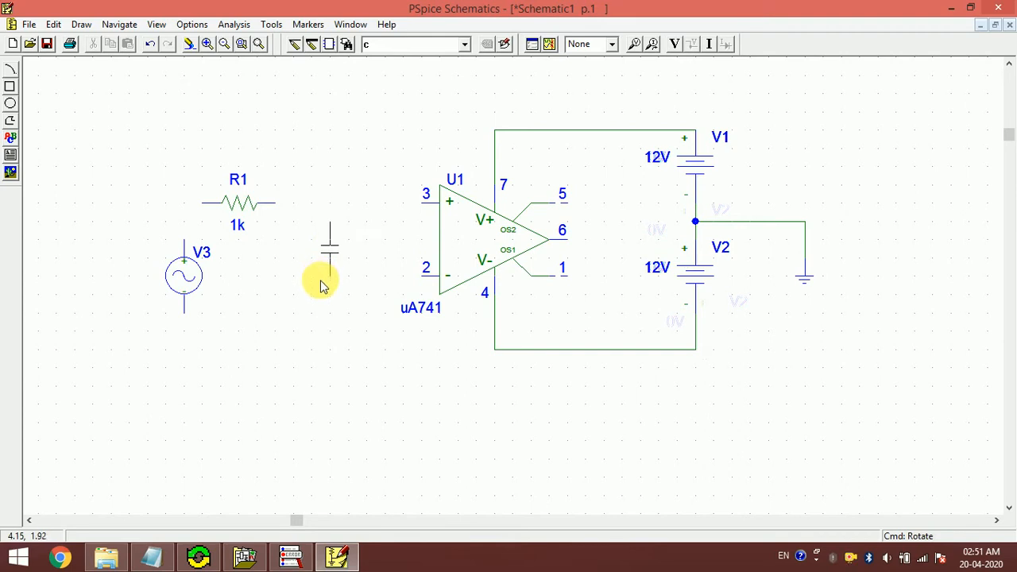
click(322, 286)
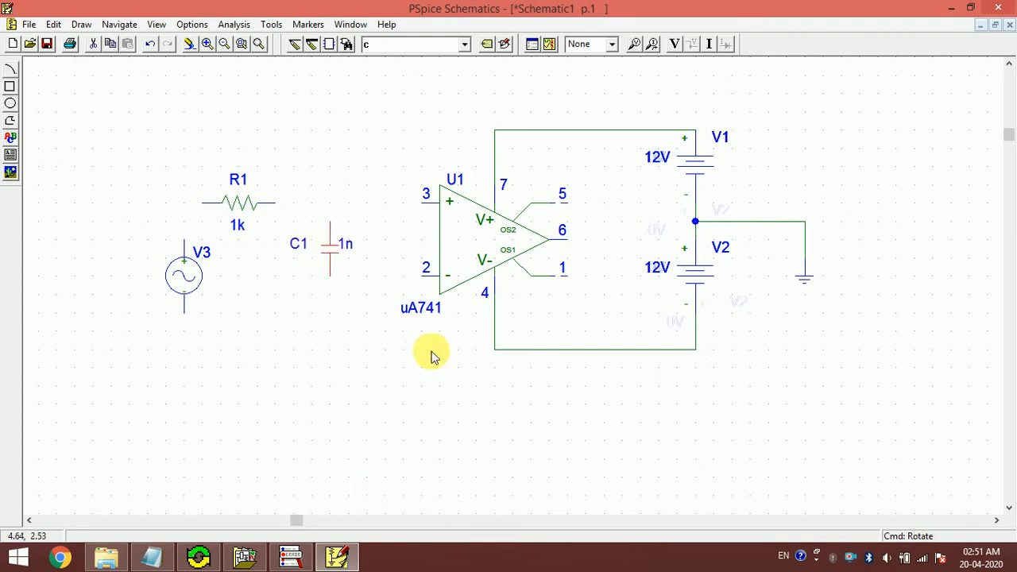
key(ctrl+w)
click(313, 220)
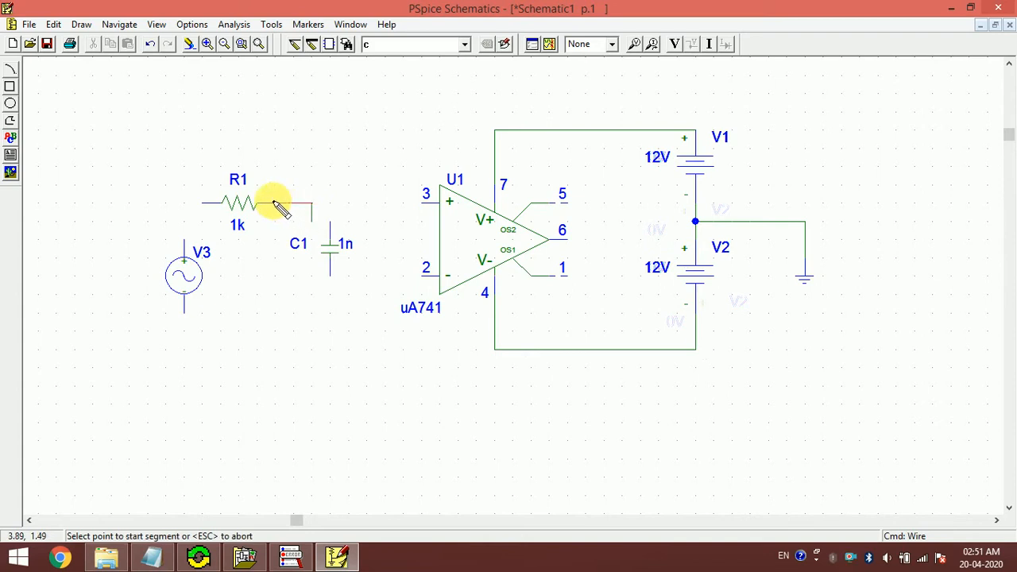
- Wire R1's right end to op-amp pin 3 and R1's left end down to V3
click(270, 204)
key(ctrl+z)
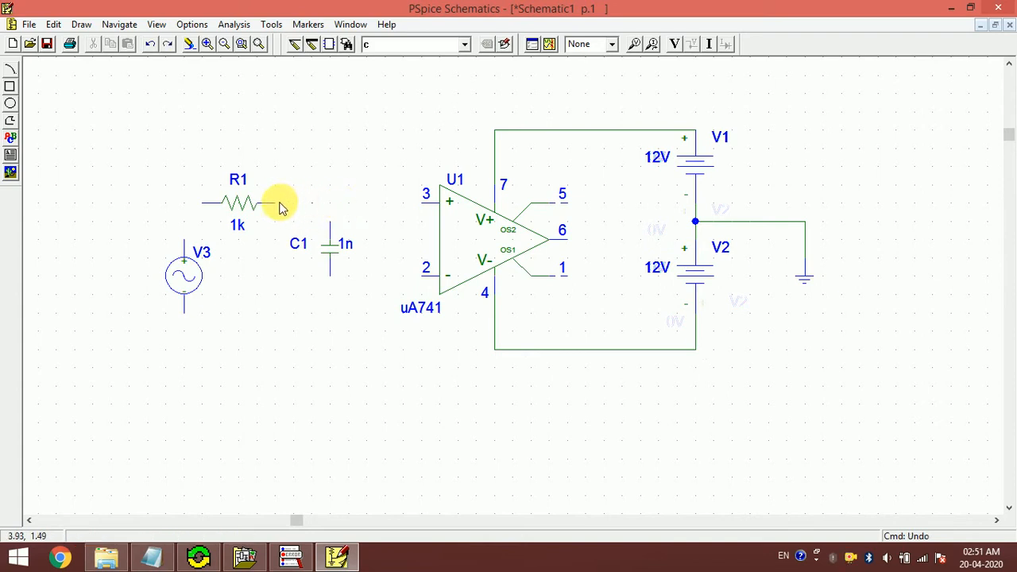
click(294, 43)
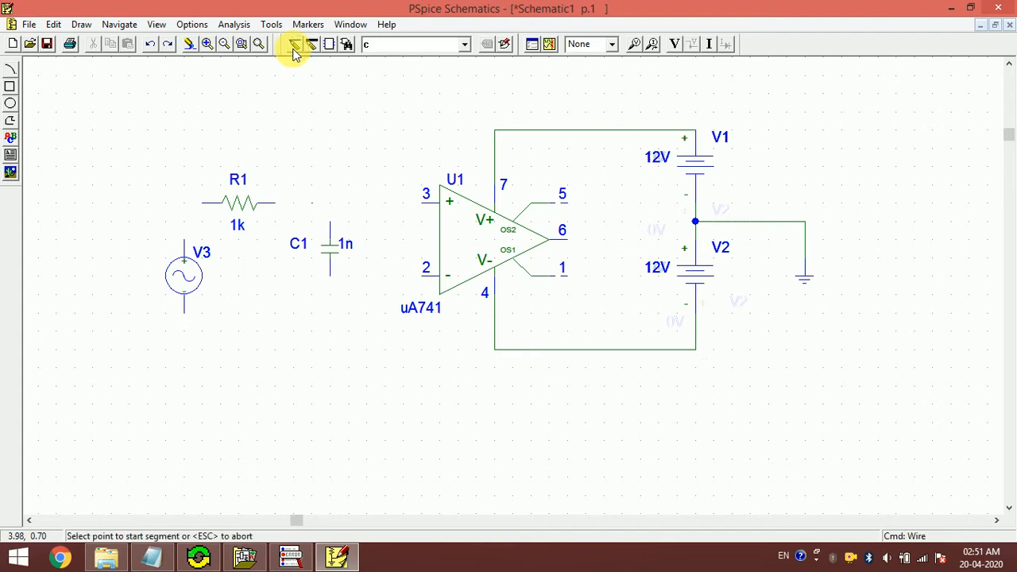
click(275, 203)
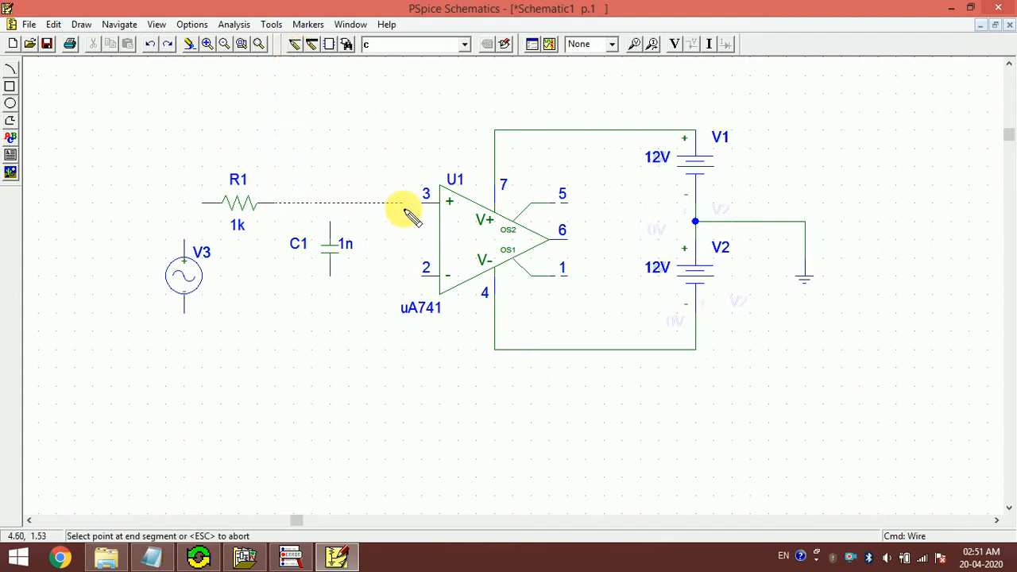
click(424, 204)
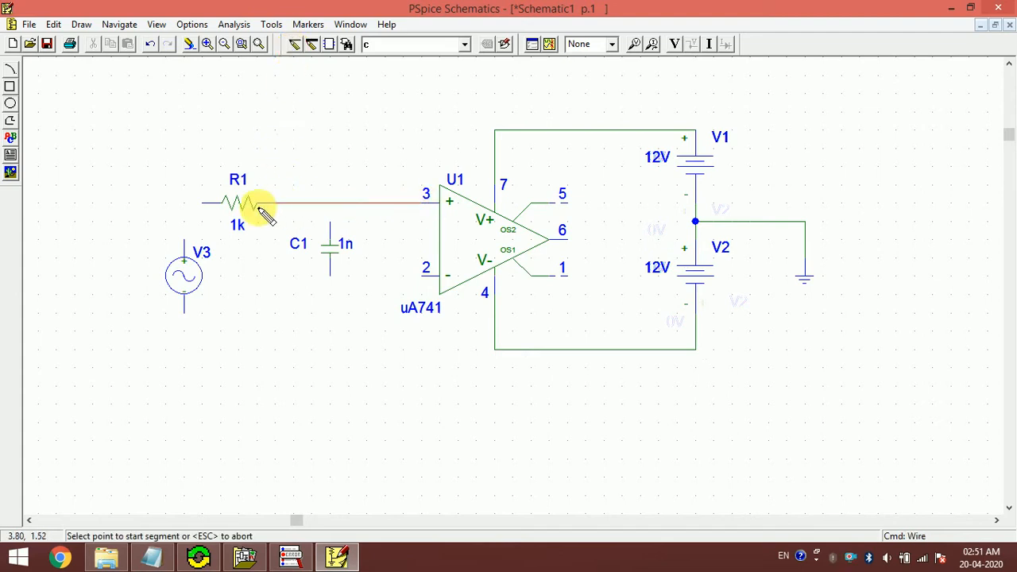
click(204, 203)
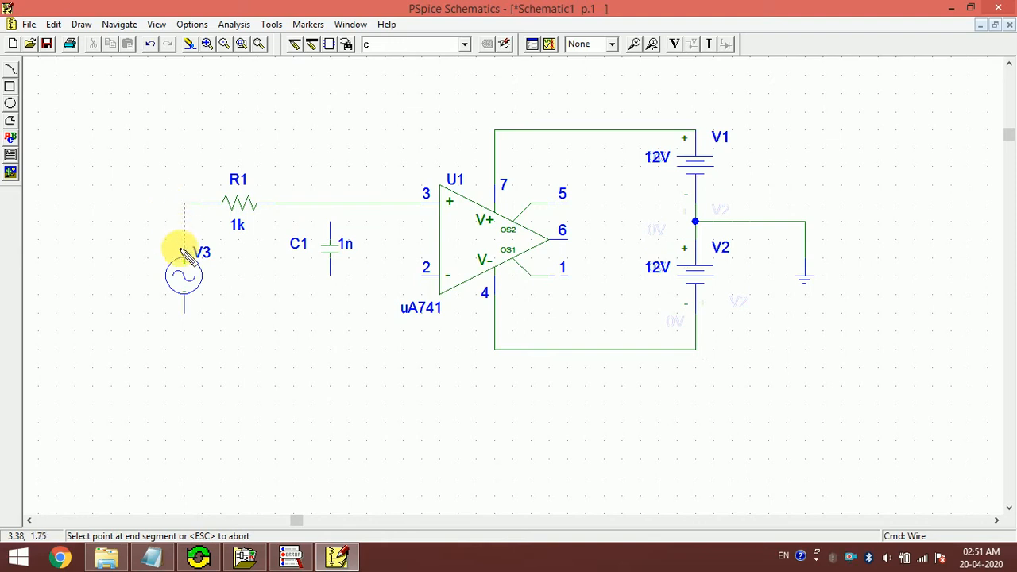
key(Escape)
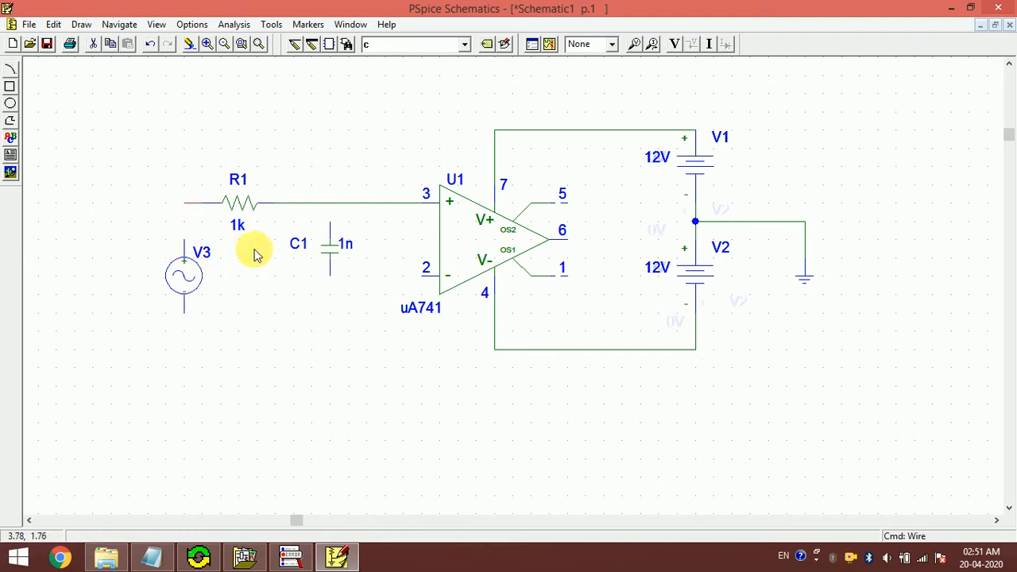
key(ctrl+w)
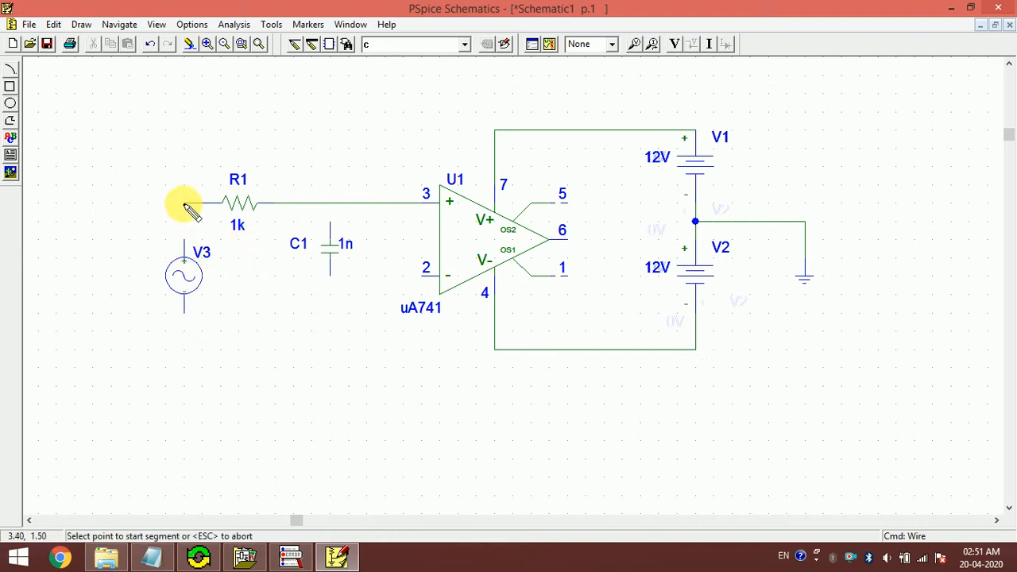
click(185, 205)
click(184, 242)
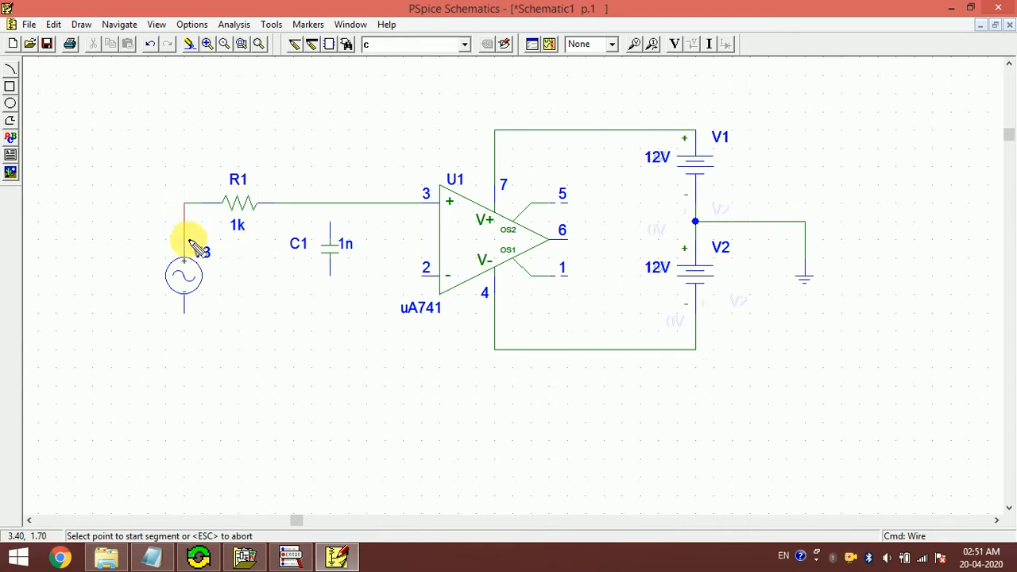
- Wire C1's top to the R1–U1 node, V3's bottom to C1's bottom, and pin 2 to C1's bottom
click(331, 205)
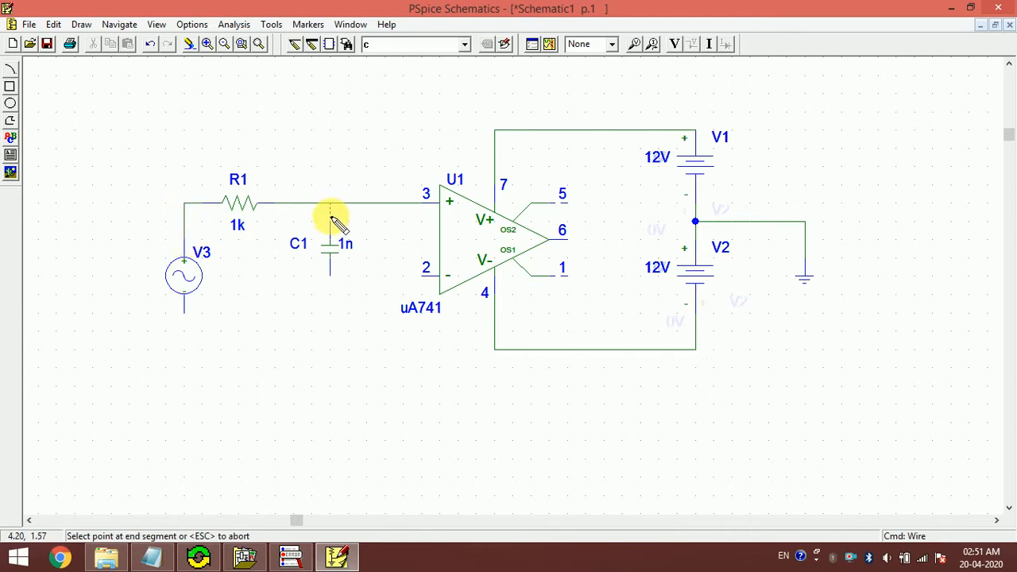
click(329, 225)
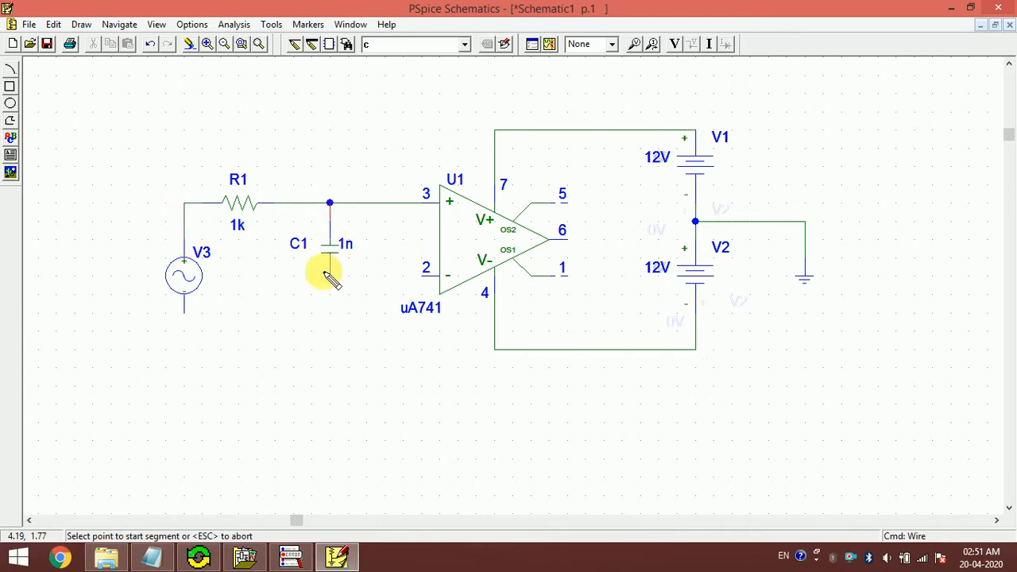
click(185, 312)
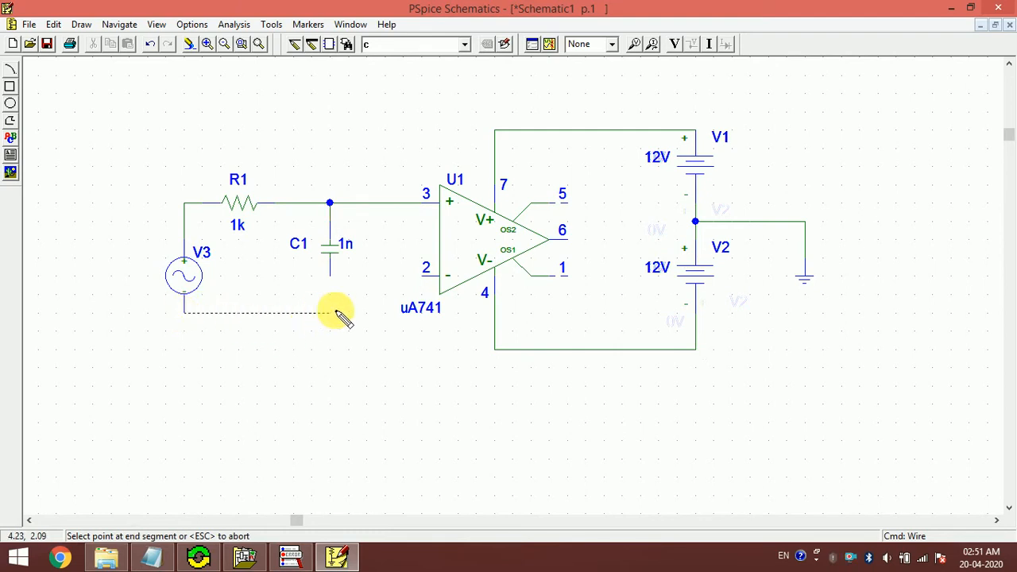
click(333, 280)
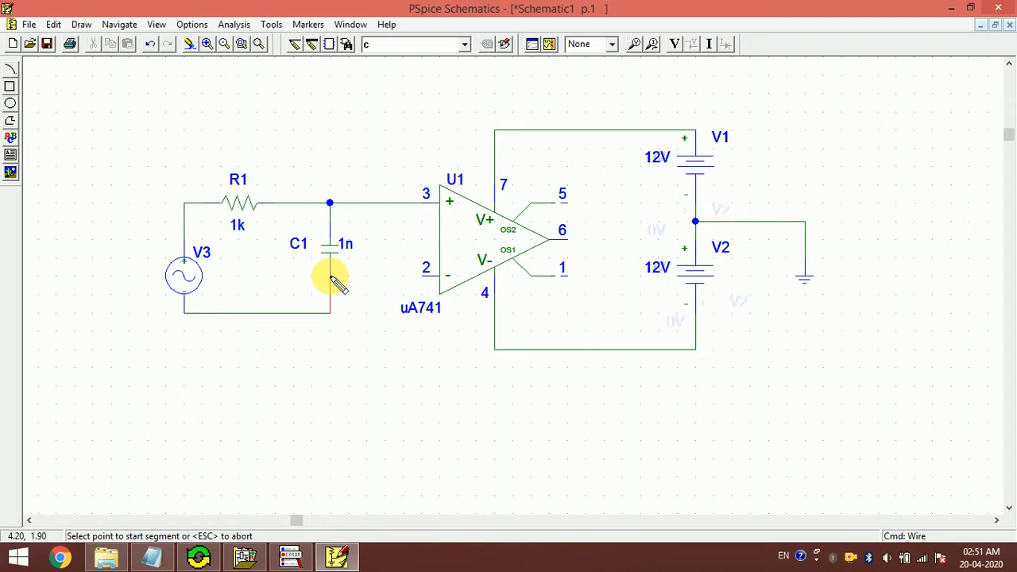
click(426, 278)
click(328, 278)
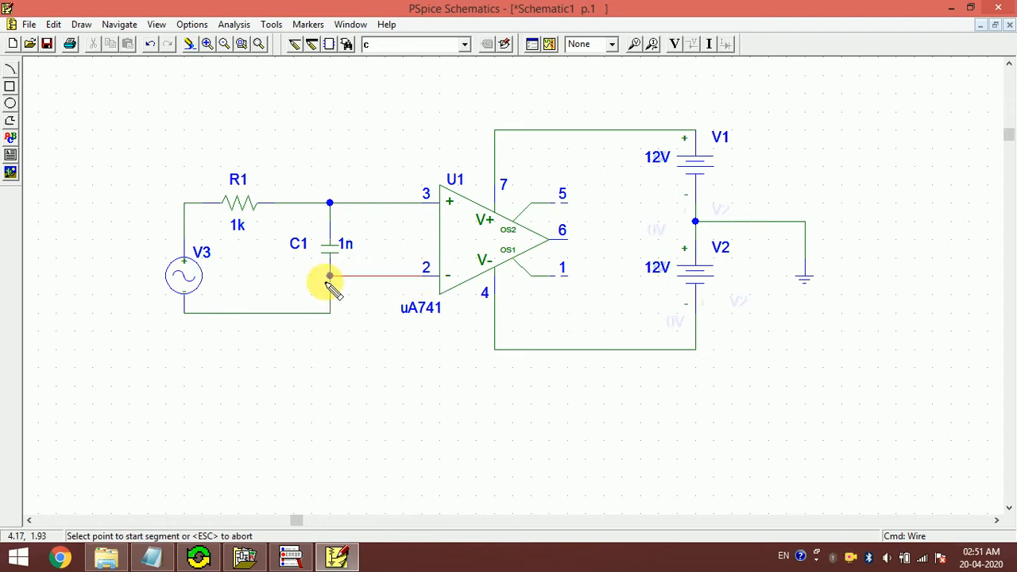
- Place an EGND ground on the bottom return wire
click(399, 45)
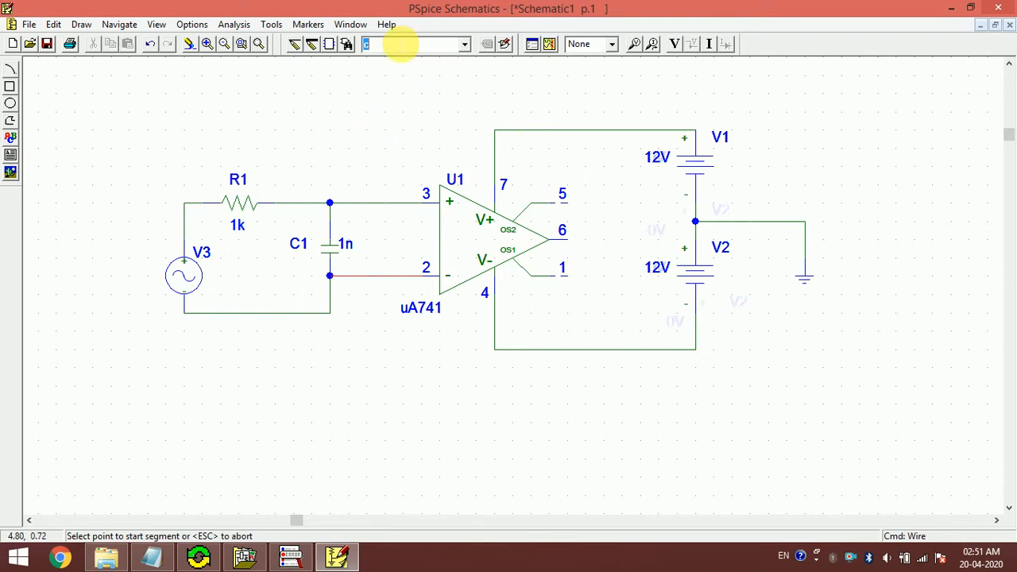
text(egnd)
key(Return)
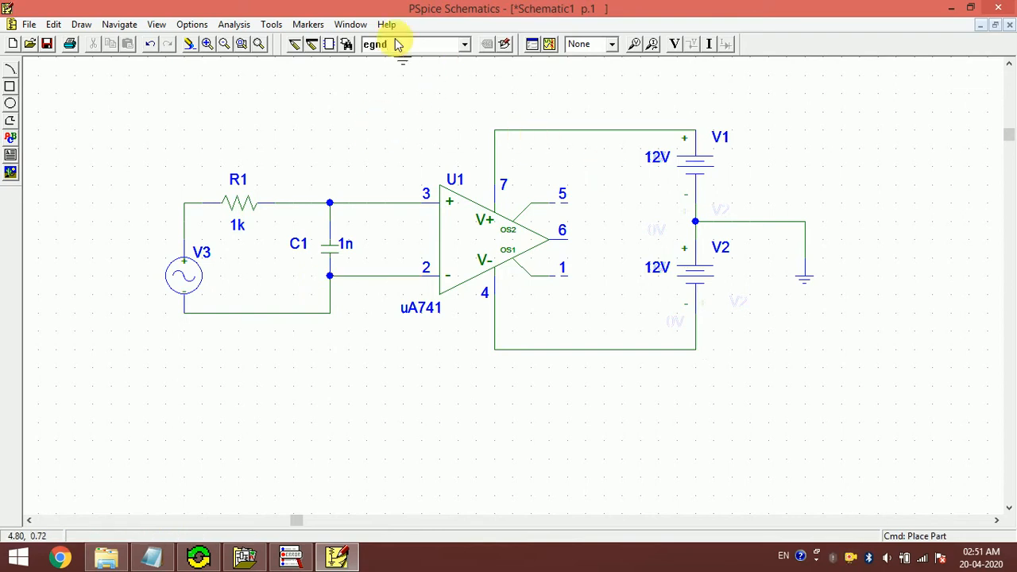
click(256, 320)
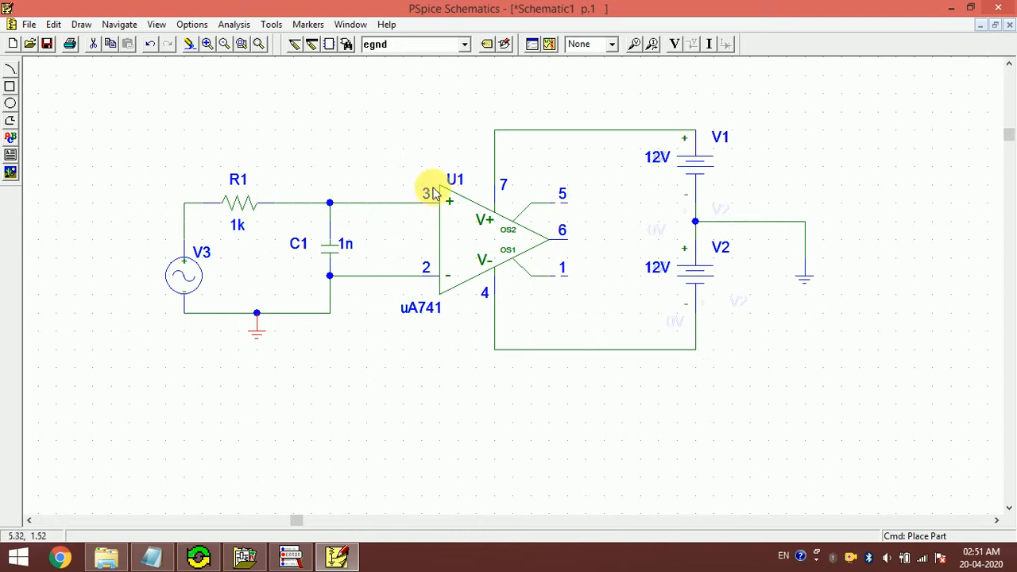
- Place 1k resistor R2 under the op-amp and delete the C1–pin 2 wire
text(r)
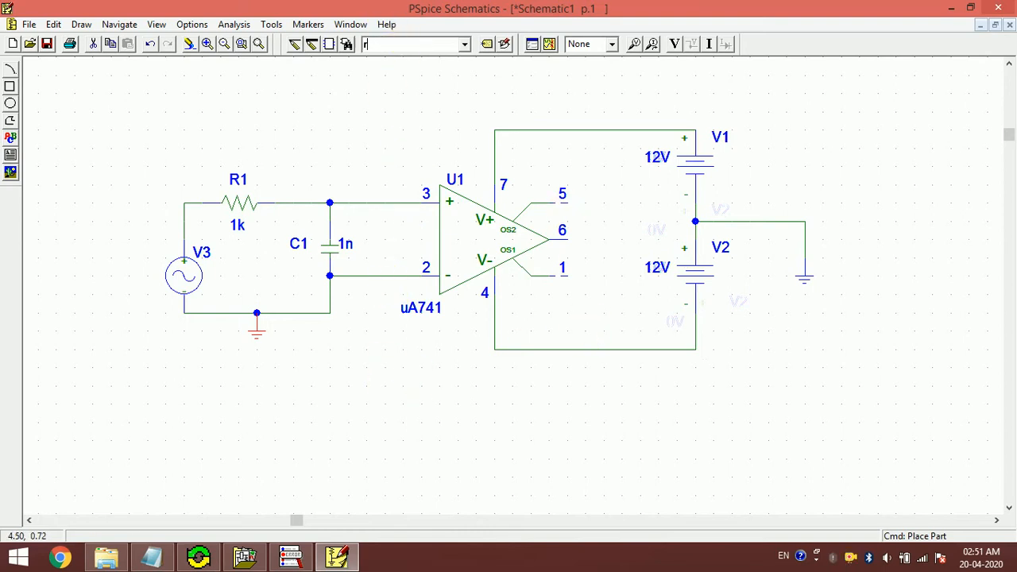
key(Return)
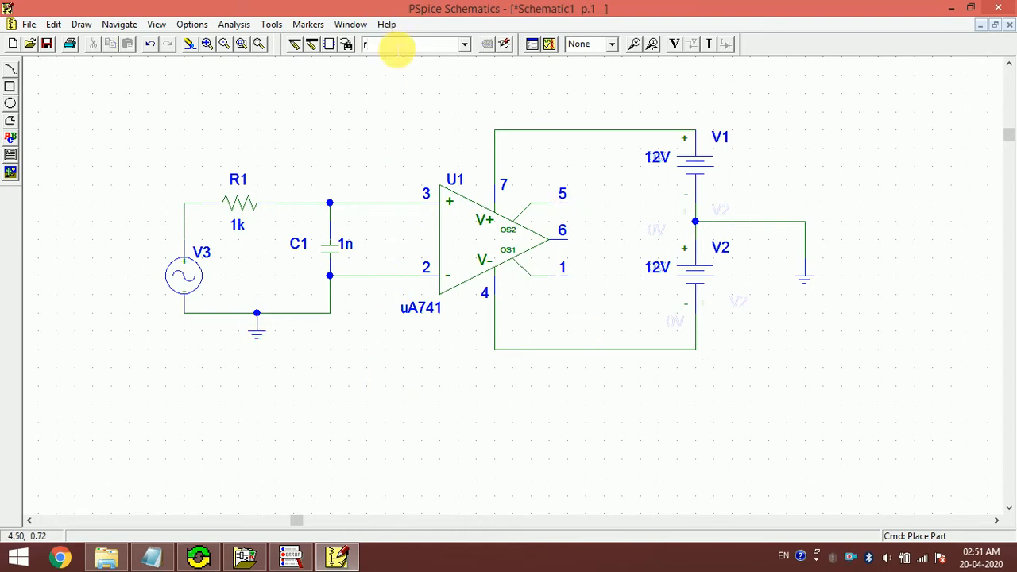
click(436, 404)
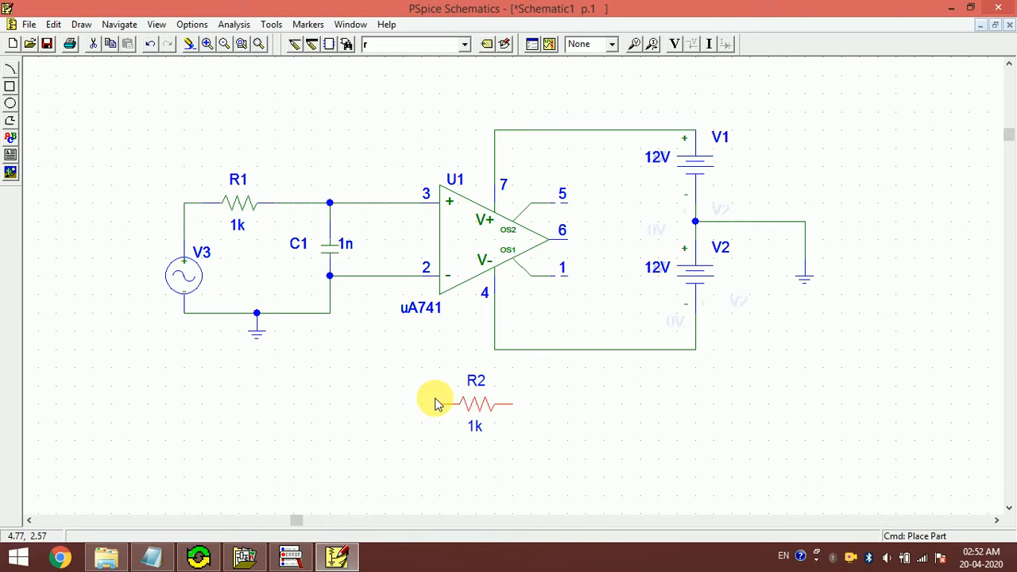
click(368, 278)
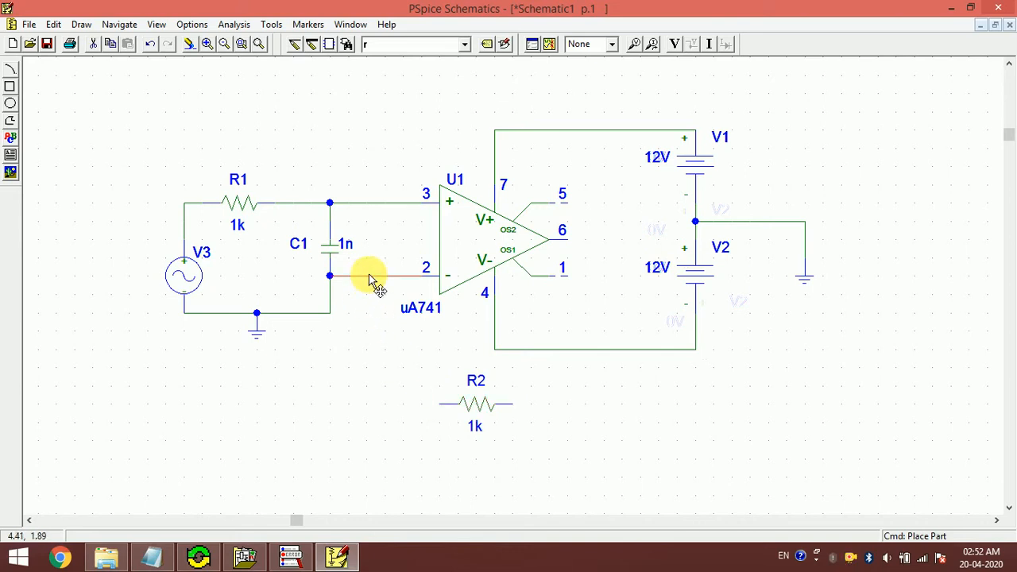
key(Delete)
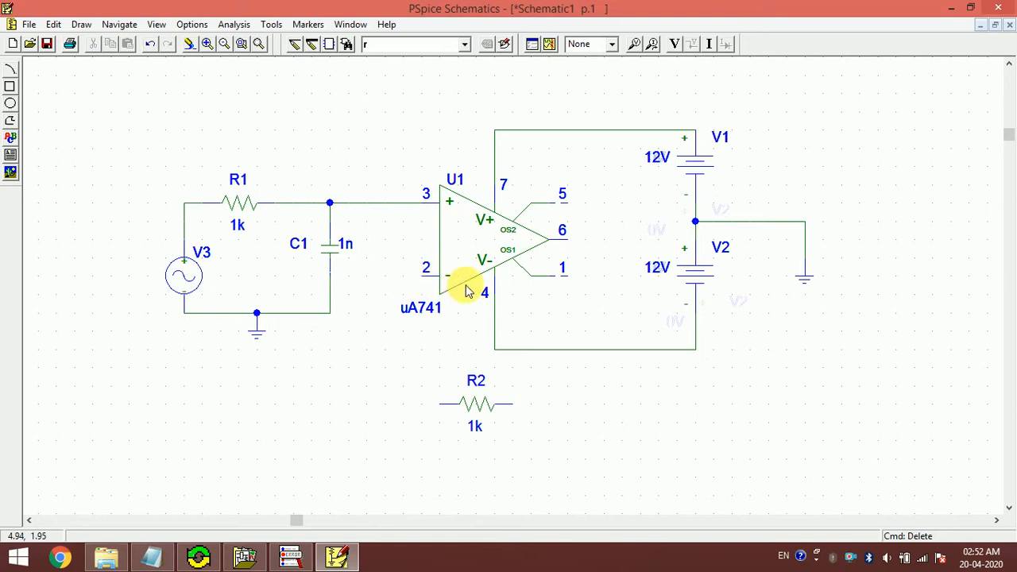
click(474, 406)
drag(475, 407, 546, 403)
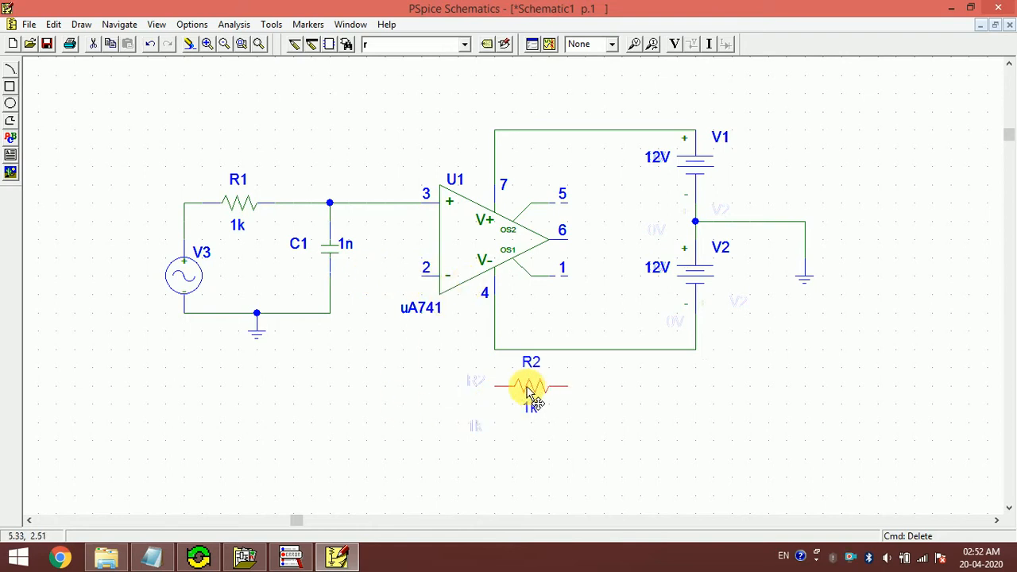
- Place a second 1k resistor R3 to the left of R2
click(388, 49)
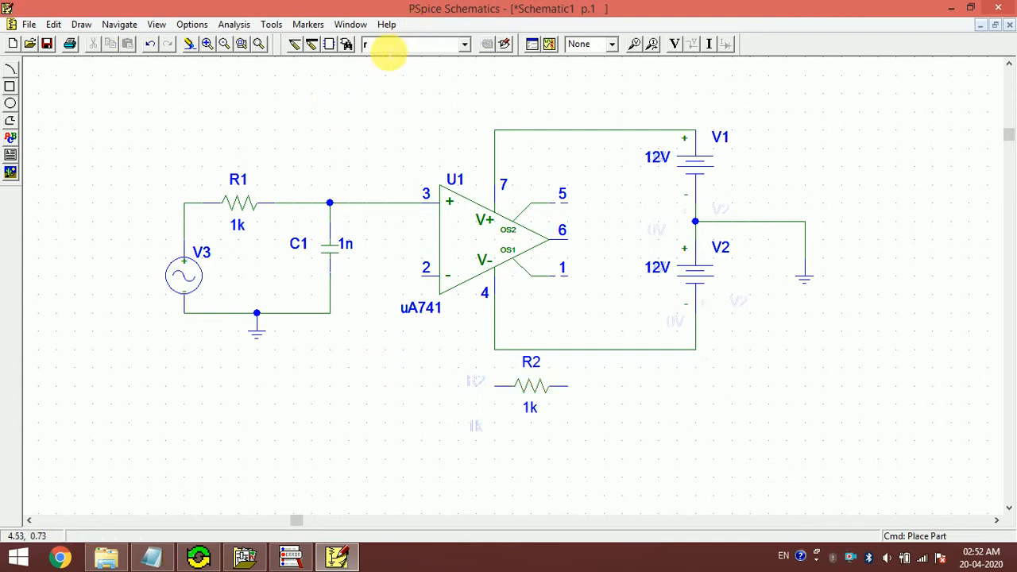
key(Return)
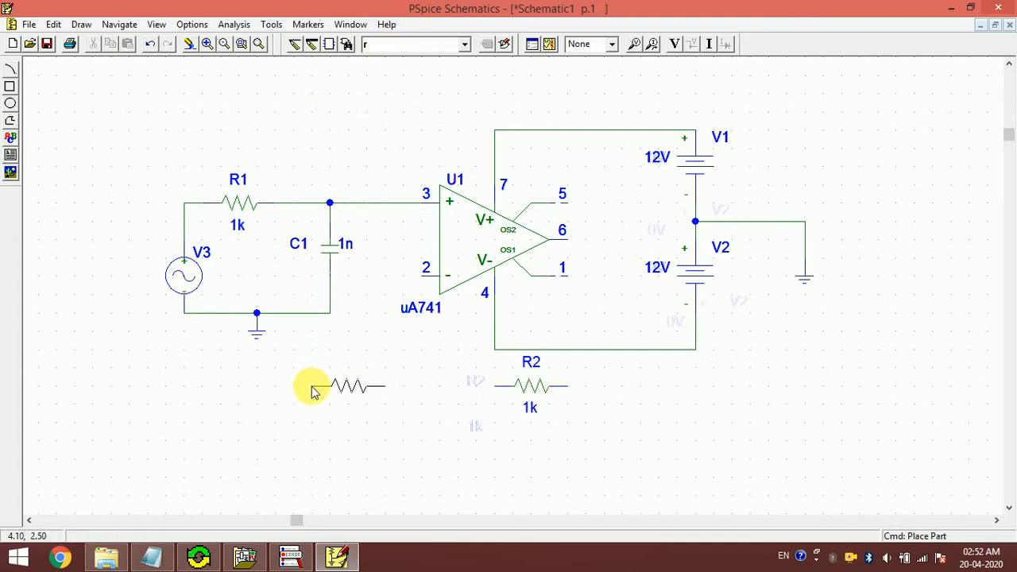
click(294, 395)
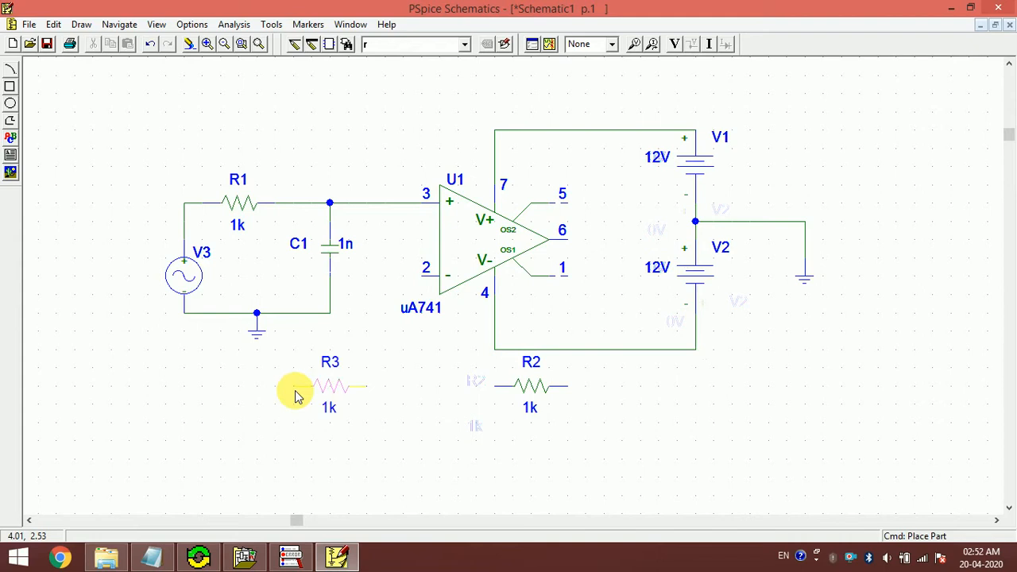
right_click(299, 400)
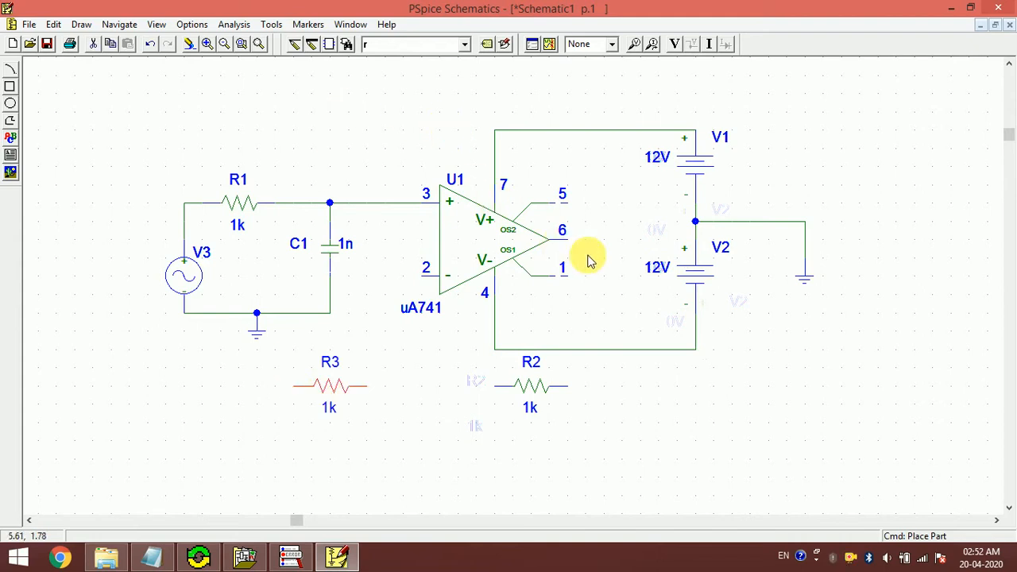
key(ctrl+w)
click(566, 240)
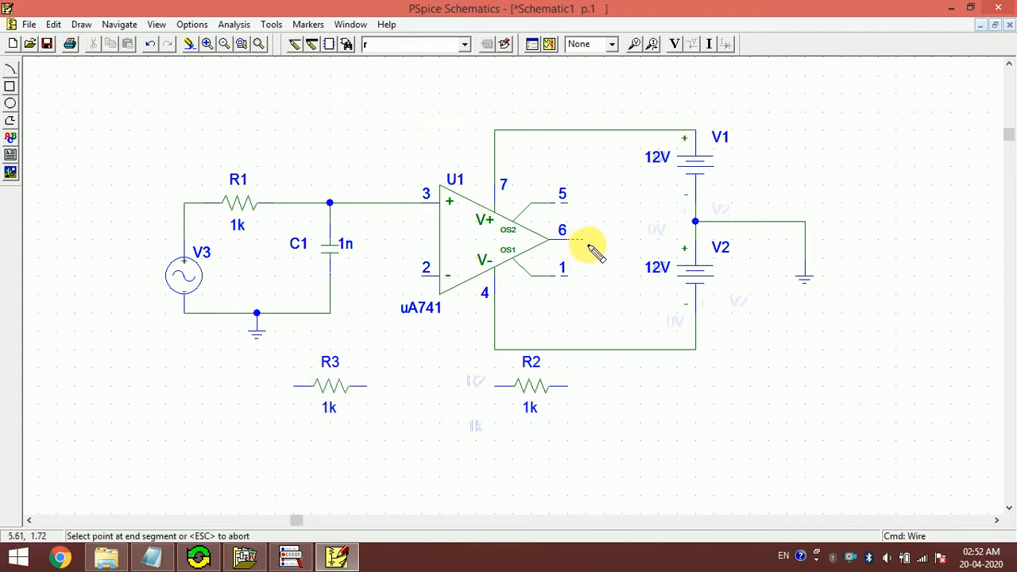
- Wire output pin 6 to R2, R2 to R3, and the R3–R2 node to pin 2
click(604, 386)
click(568, 386)
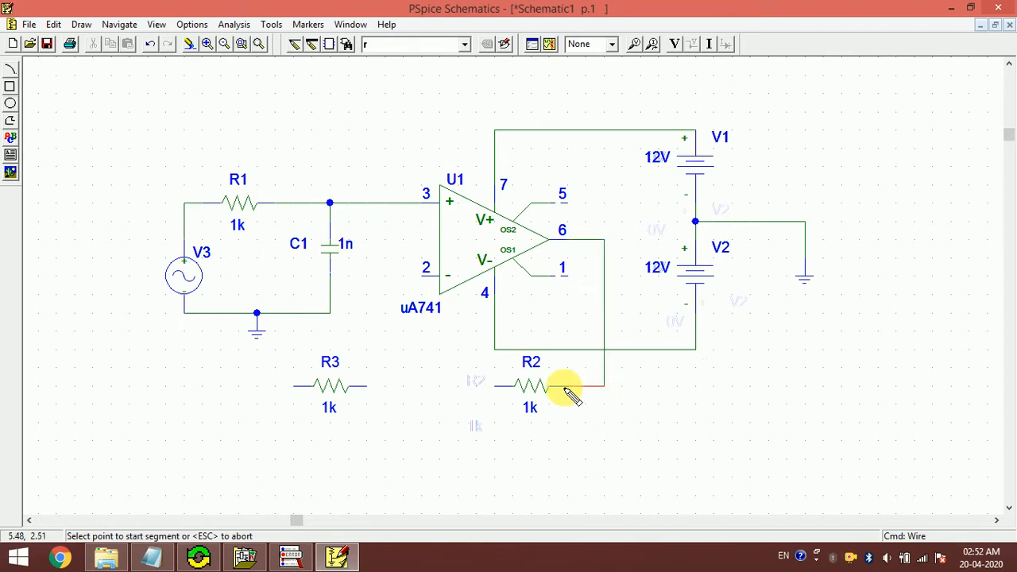
click(497, 387)
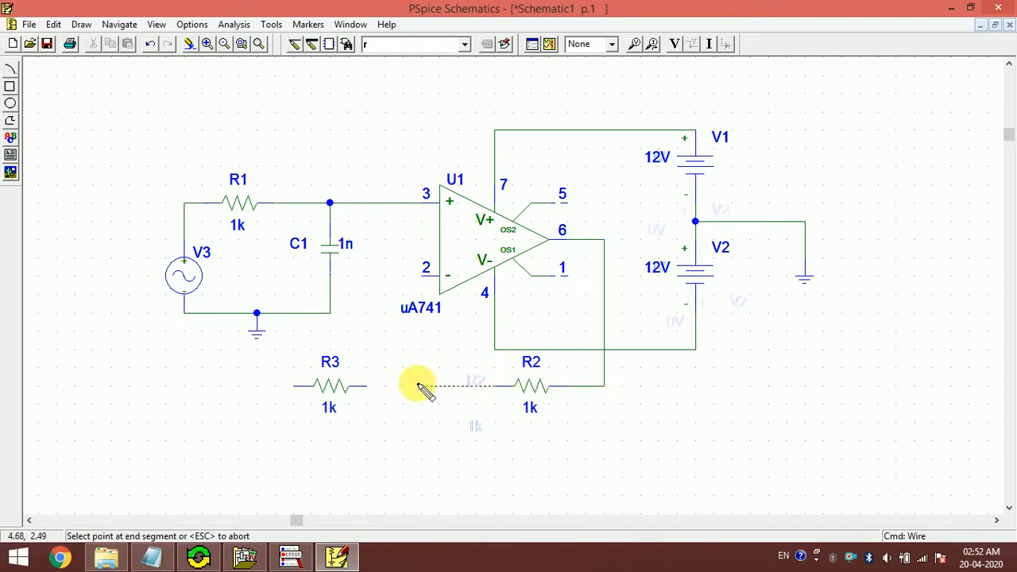
click(371, 386)
click(395, 387)
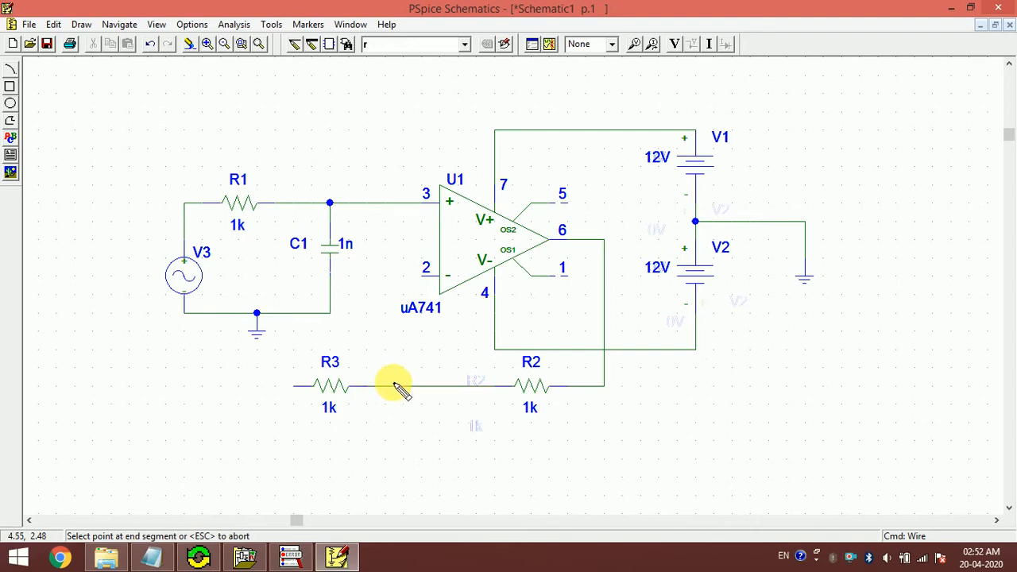
click(433, 277)
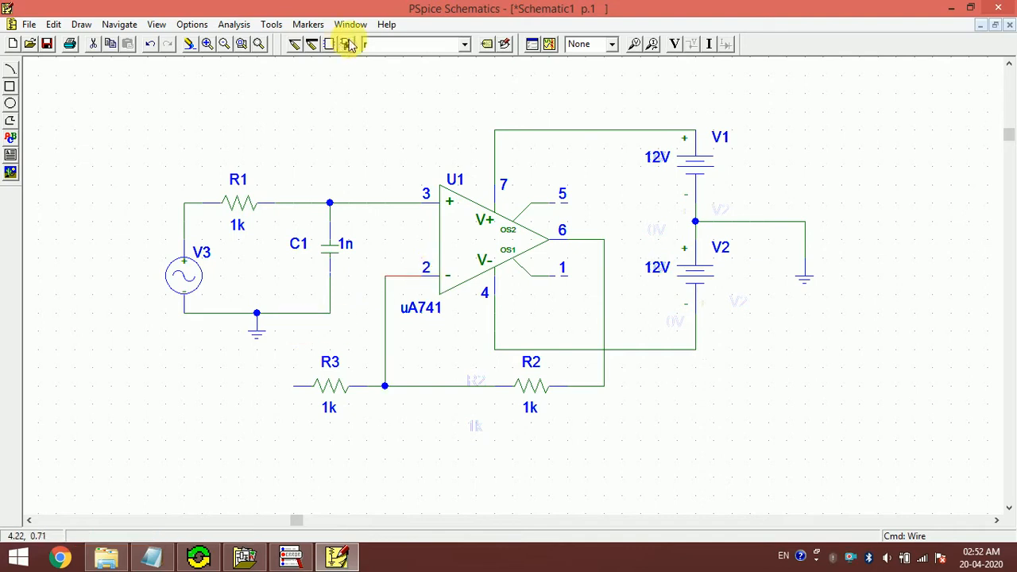
- Place an egnd ground symbol at R3's free left end
click(390, 43)
text(egn)
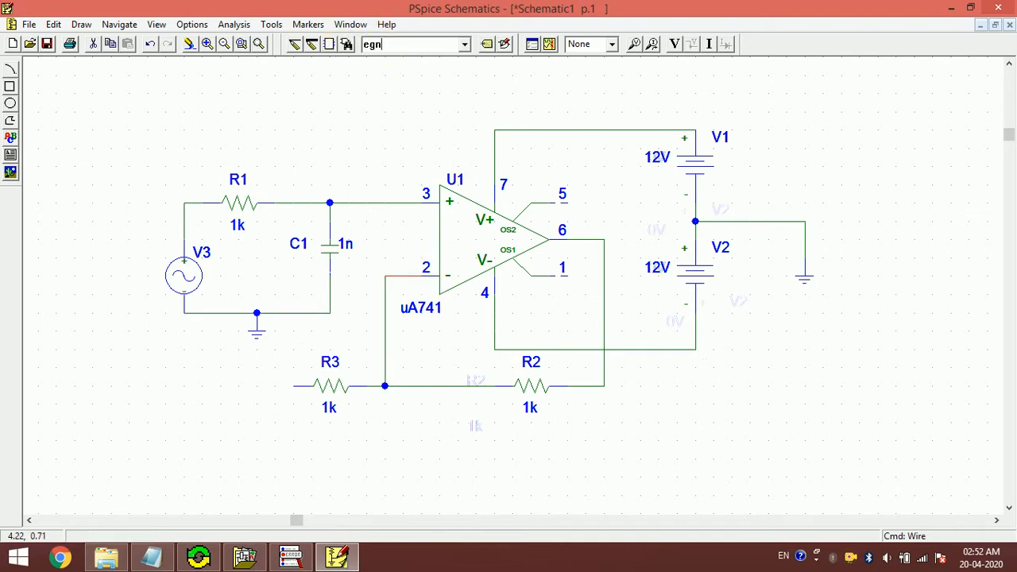
text(d)
key(Return)
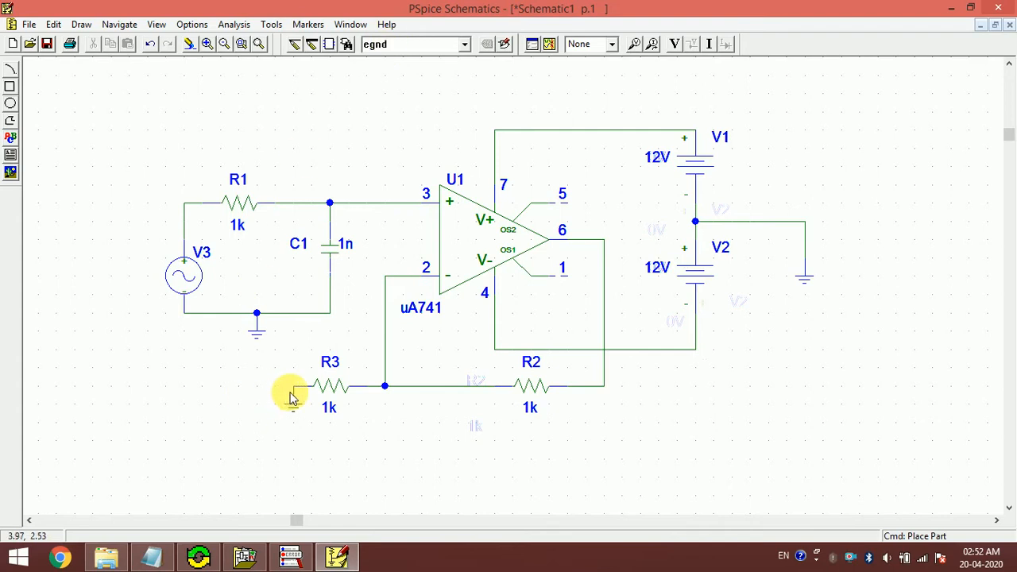
click(292, 397)
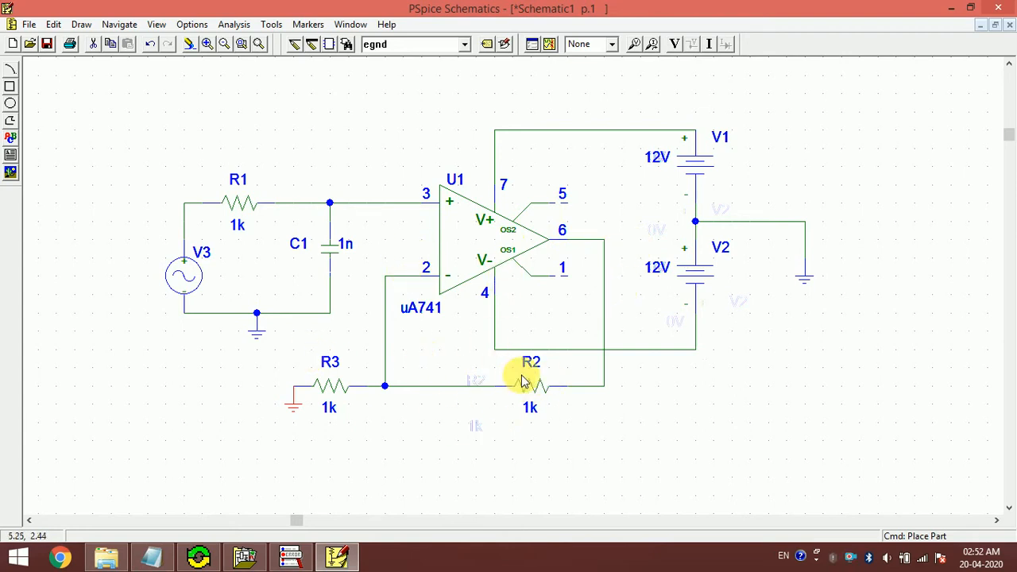
- Rename the input resistor R1 to R and the feedback resistor R2 to RF
double_click(242, 182)
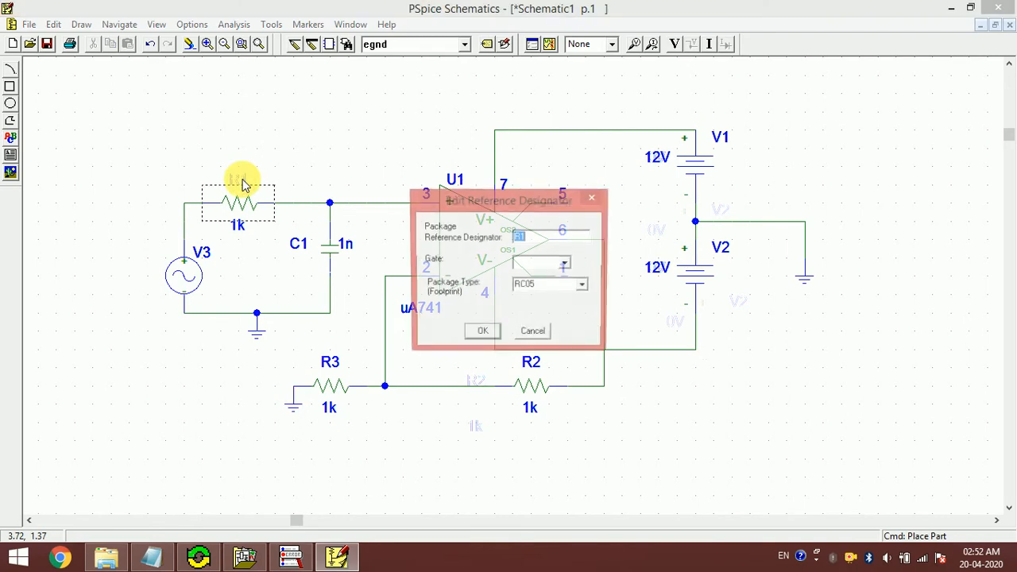
key(Right)
key(BackSpace)
key(Return)
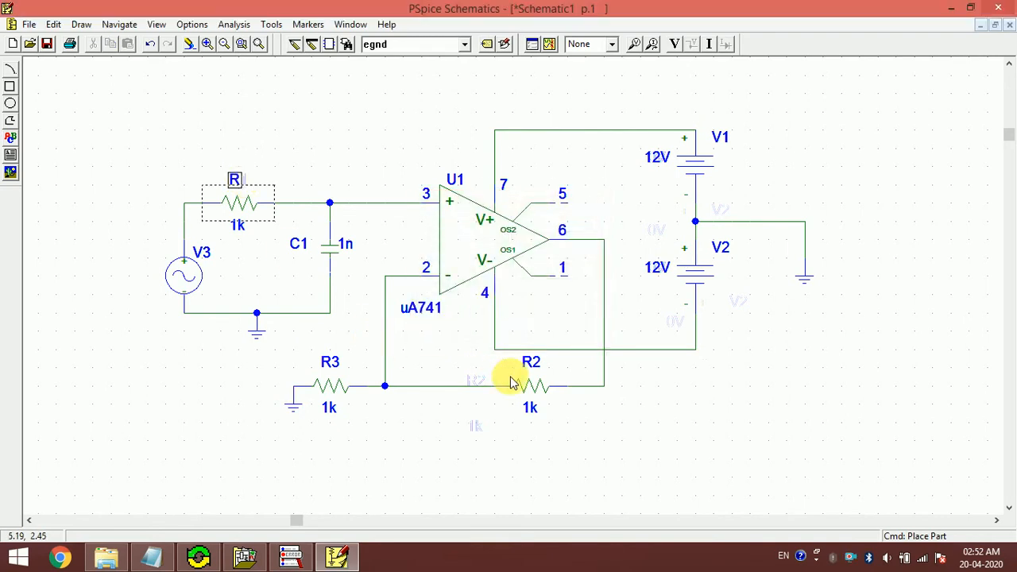
double_click(527, 371)
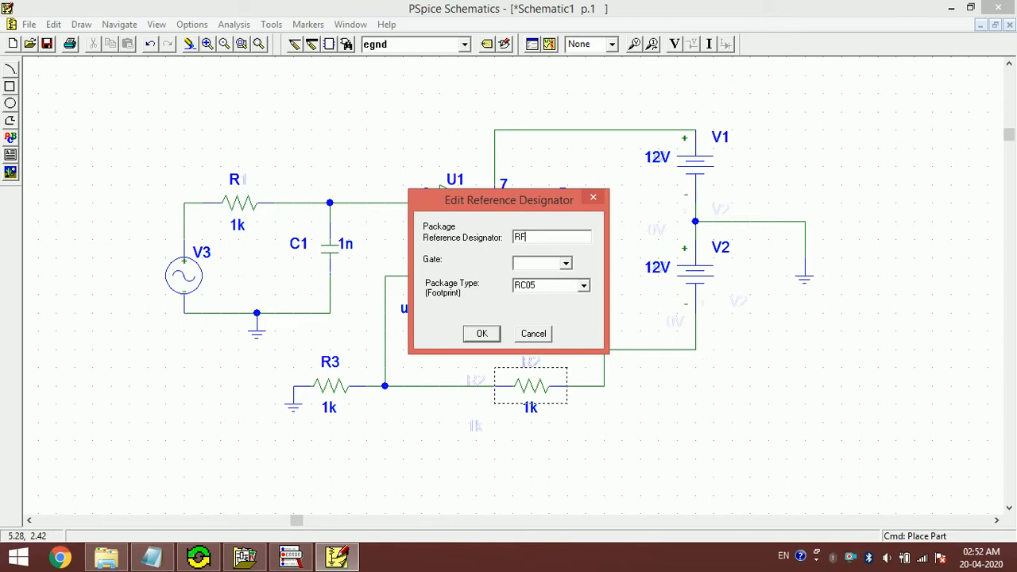
text(F)
key(Return)
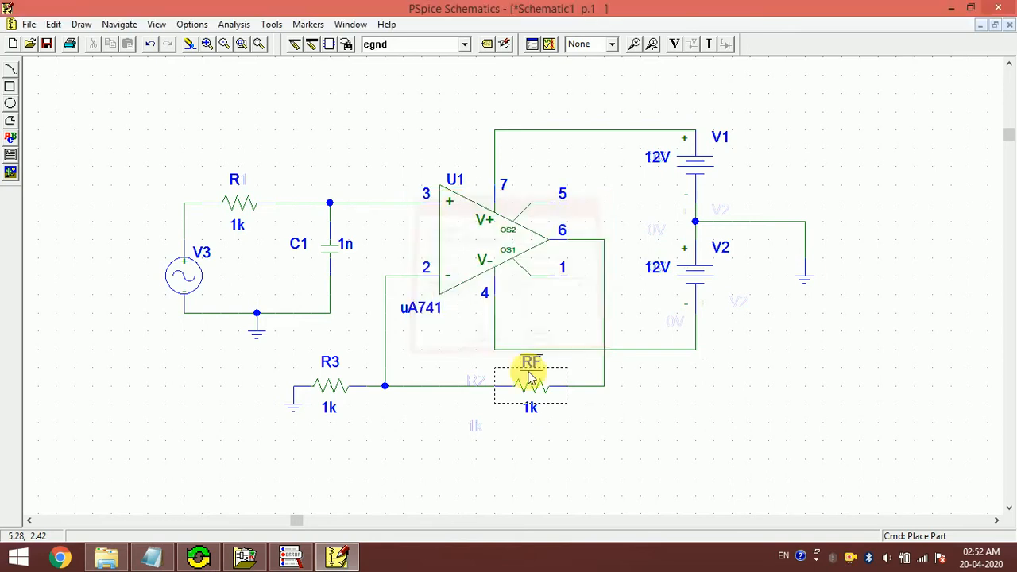
- Rename the grounded resistor R3 to R1 and clear the selection
double_click(334, 362)
key(Right)
text(1)
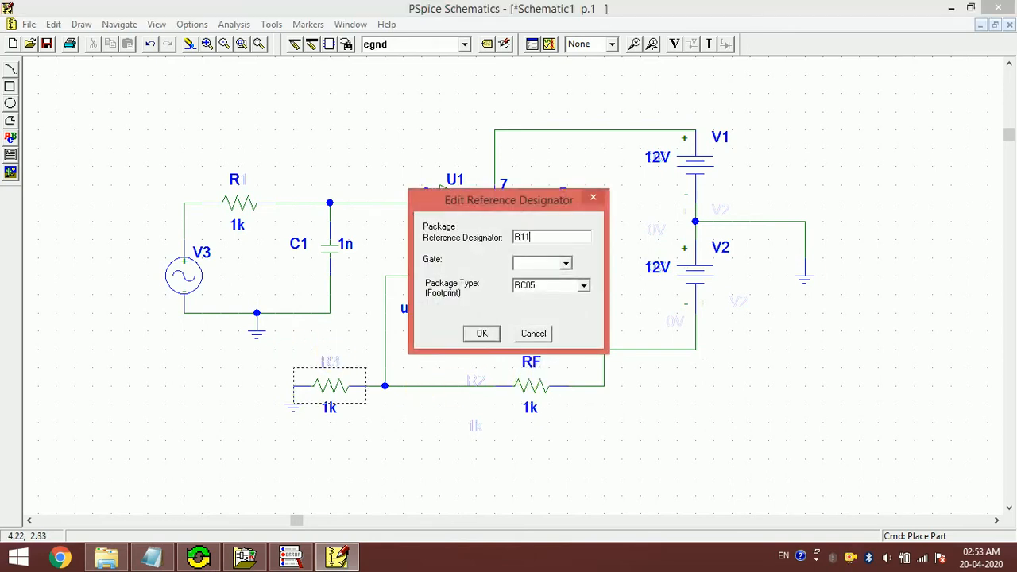
key(Return)
click(411, 474)
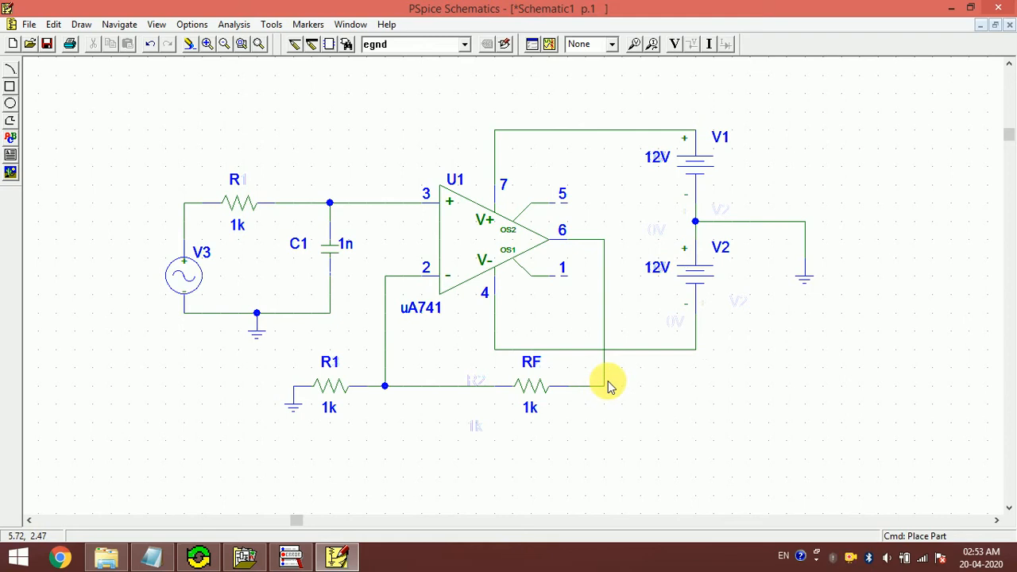
- Place a vertical resistor R4 below RF's right end at the output node
click(409, 47)
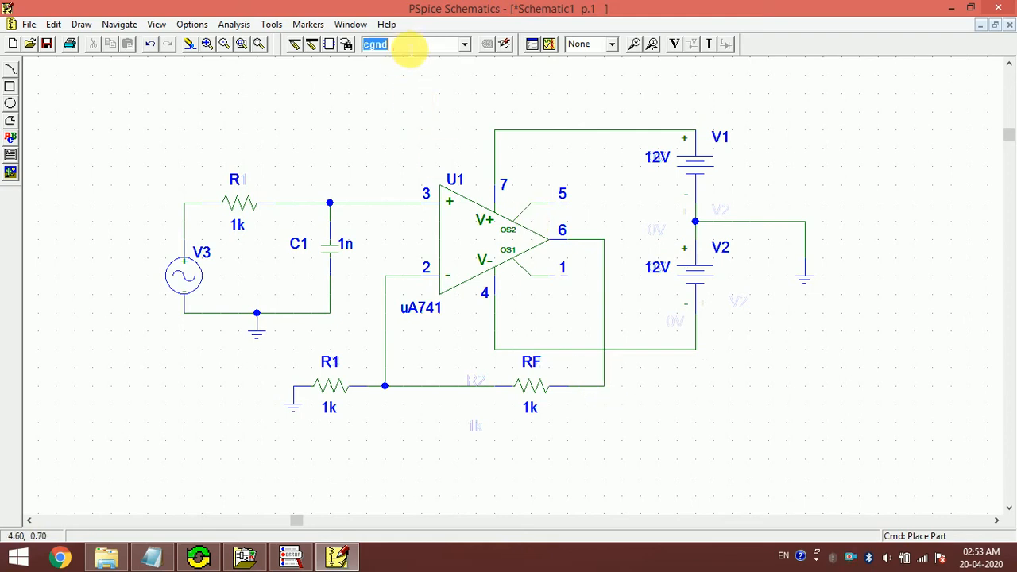
text(r)
key(Return)
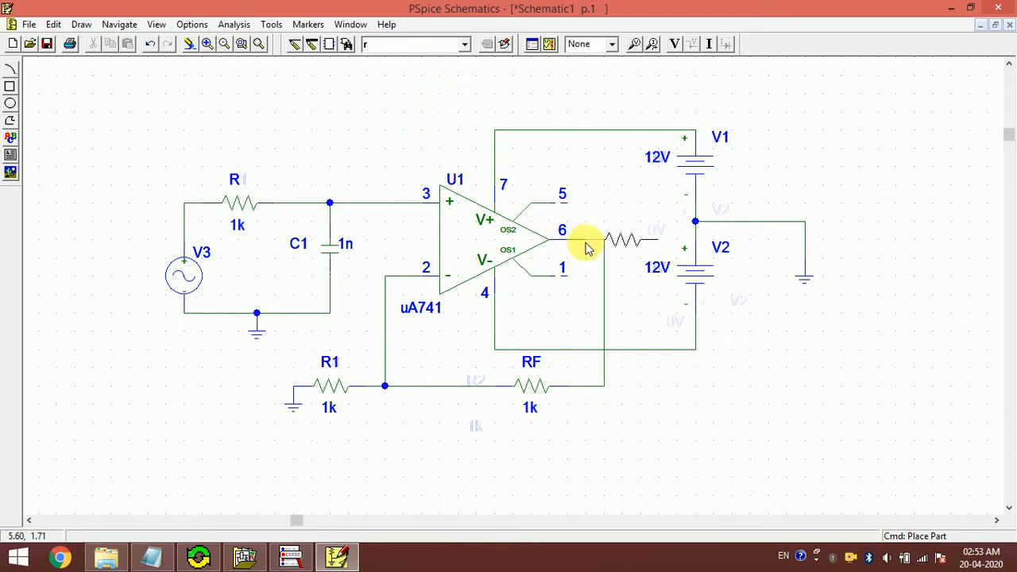
key(ctrl+r)
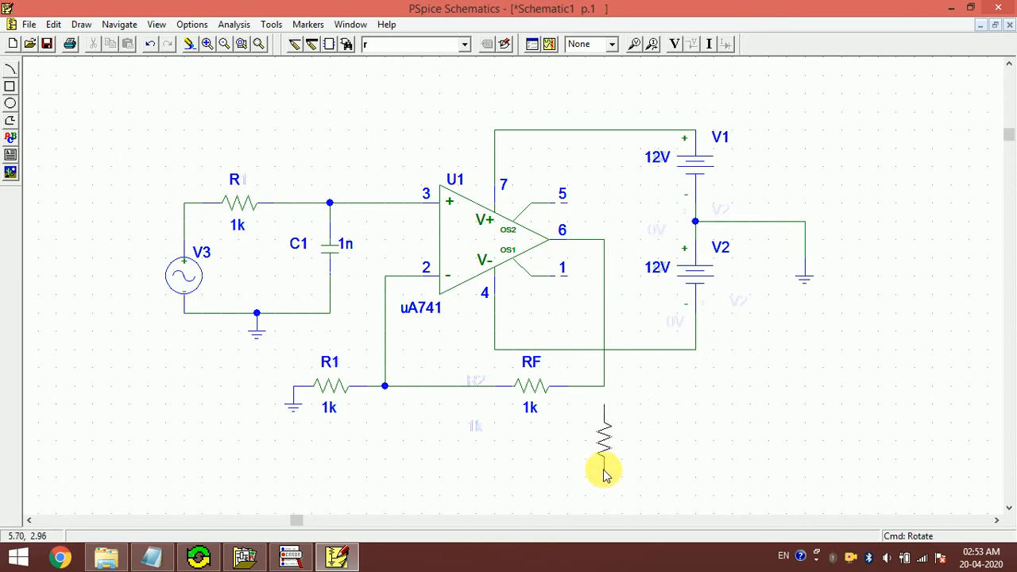
click(603, 460)
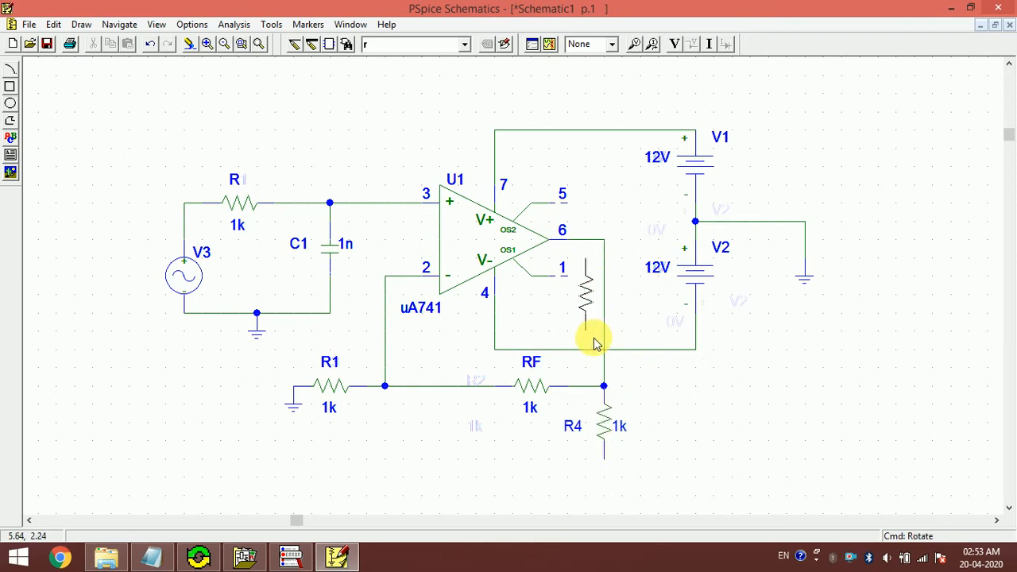
right_click(594, 340)
- Add an egnd ground symbol at the bottom of R4
click(397, 43)
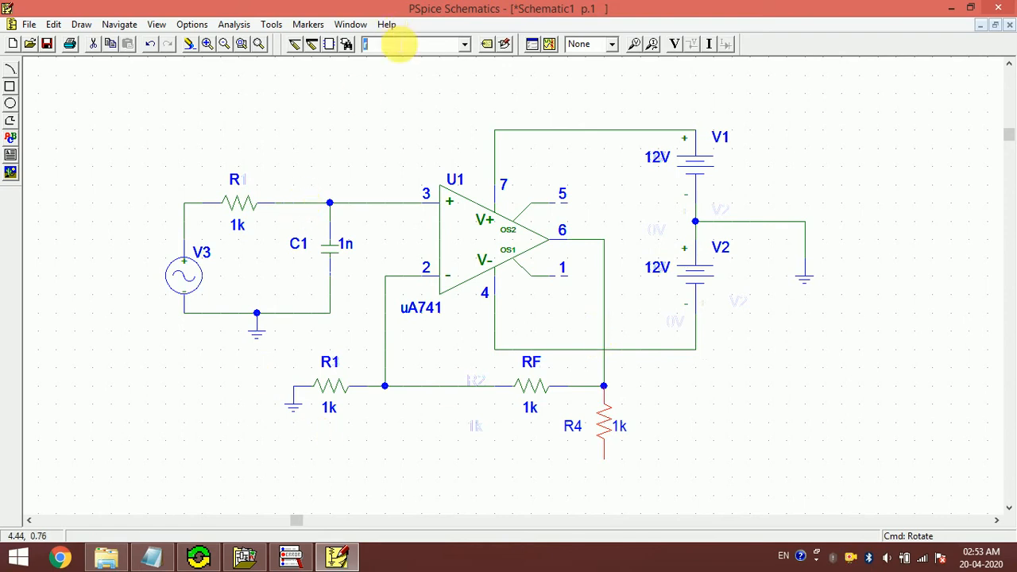
text(egnd)
key(Return)
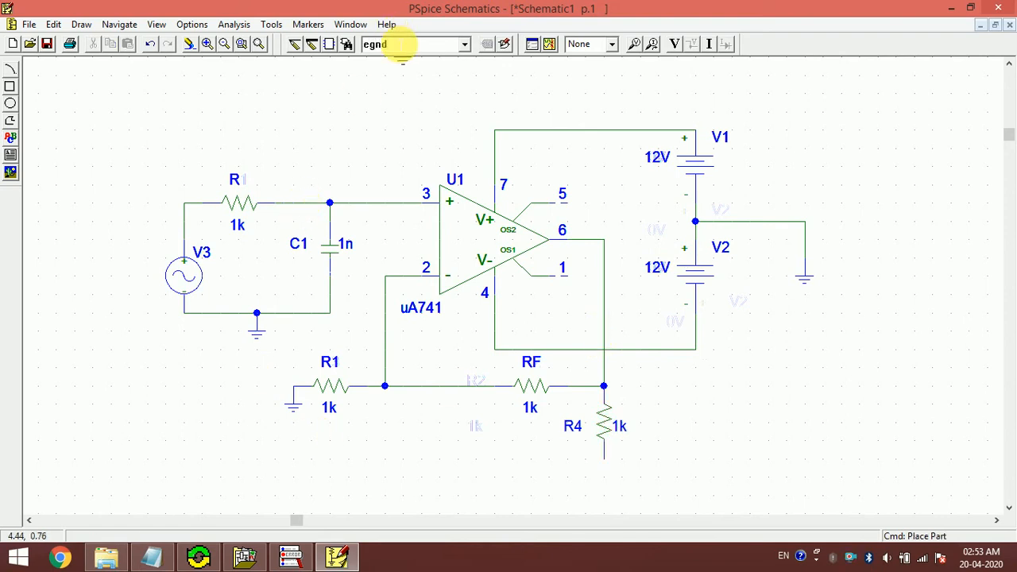
click(607, 465)
- Change R4's value from 1k to 2k and move its label to a clearer spot
double_click(620, 430)
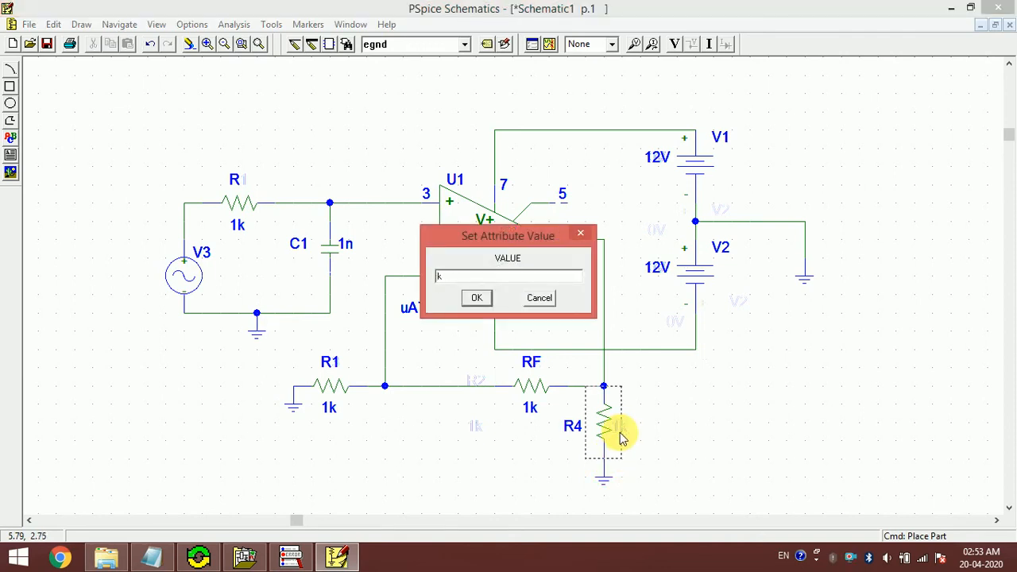
text(2)
key(Return)
click(704, 431)
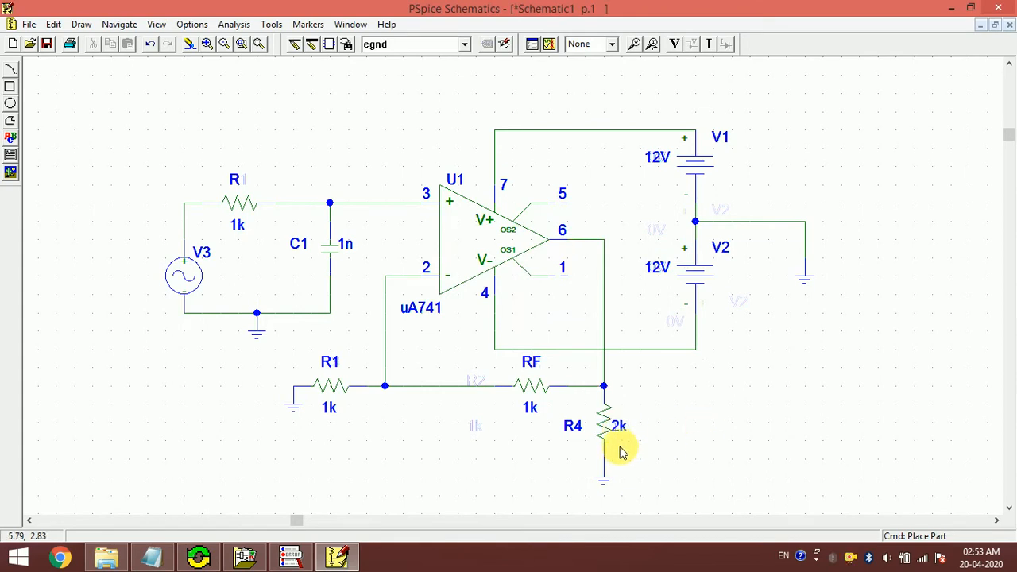
drag(622, 436, 645, 434)
click(699, 427)
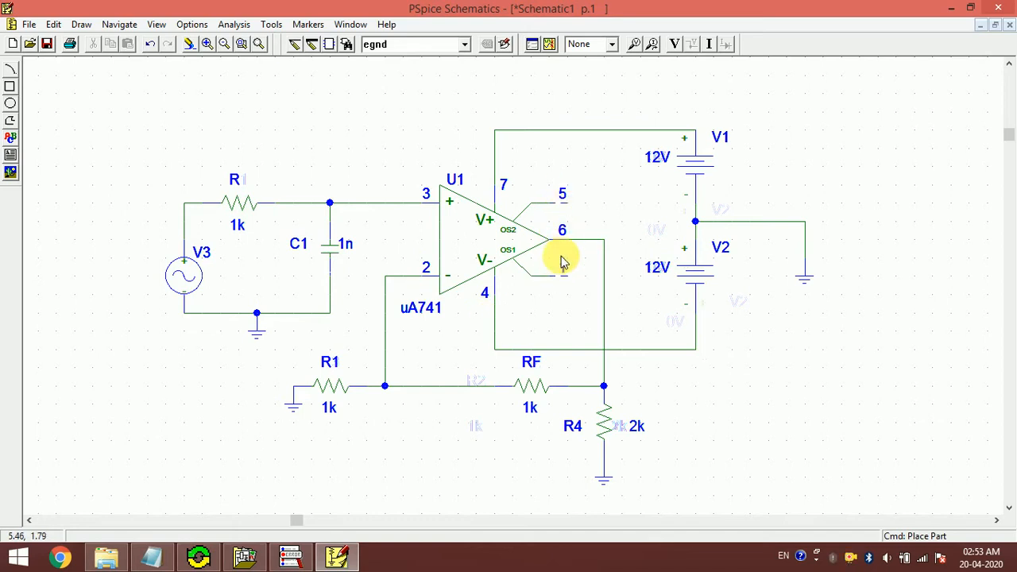
- Set V3's VOFF attribute to 0 and save the attribute change
double_click(183, 284)
click(375, 277)
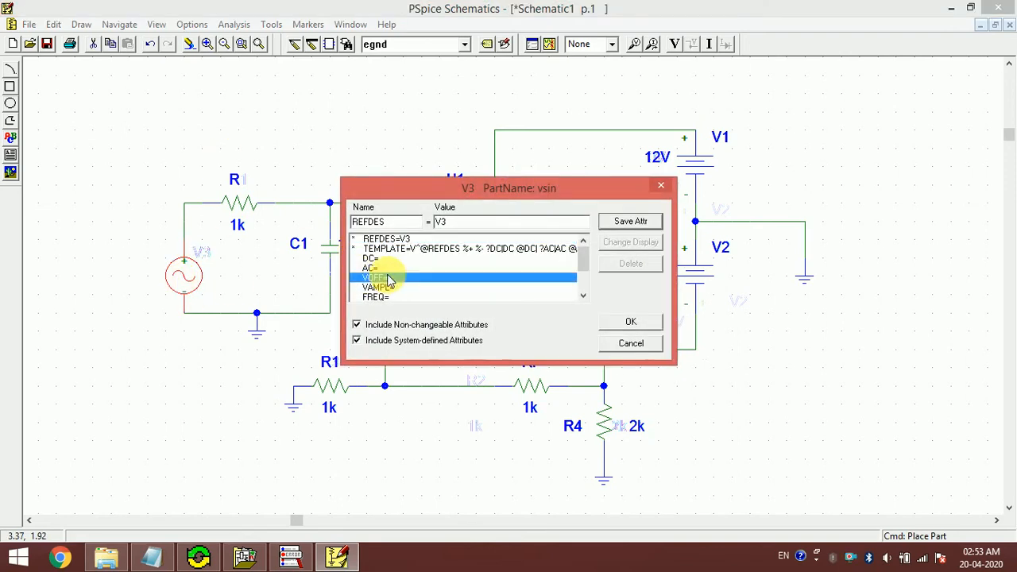
text(0)
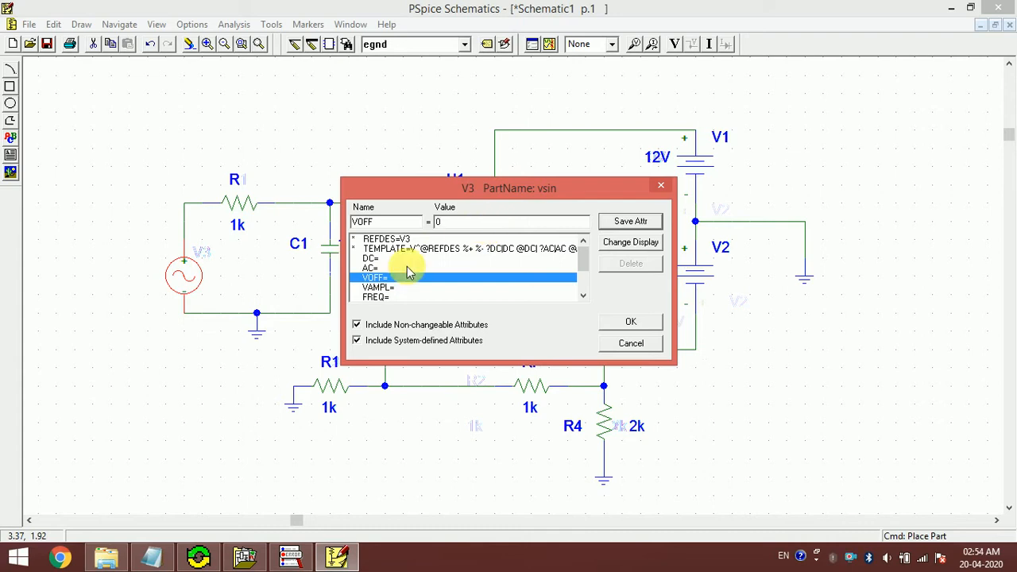
click(395, 288)
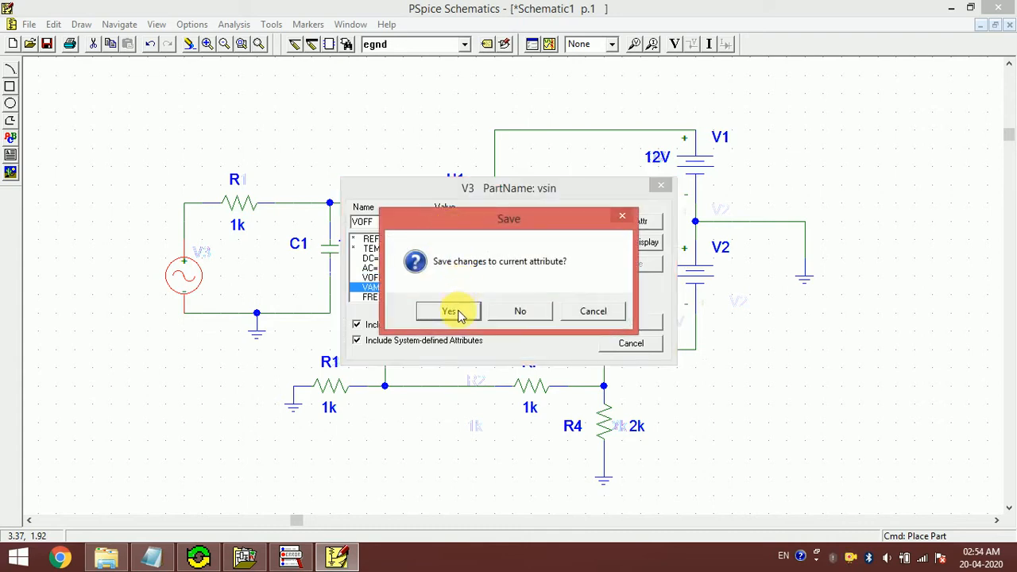
click(455, 311)
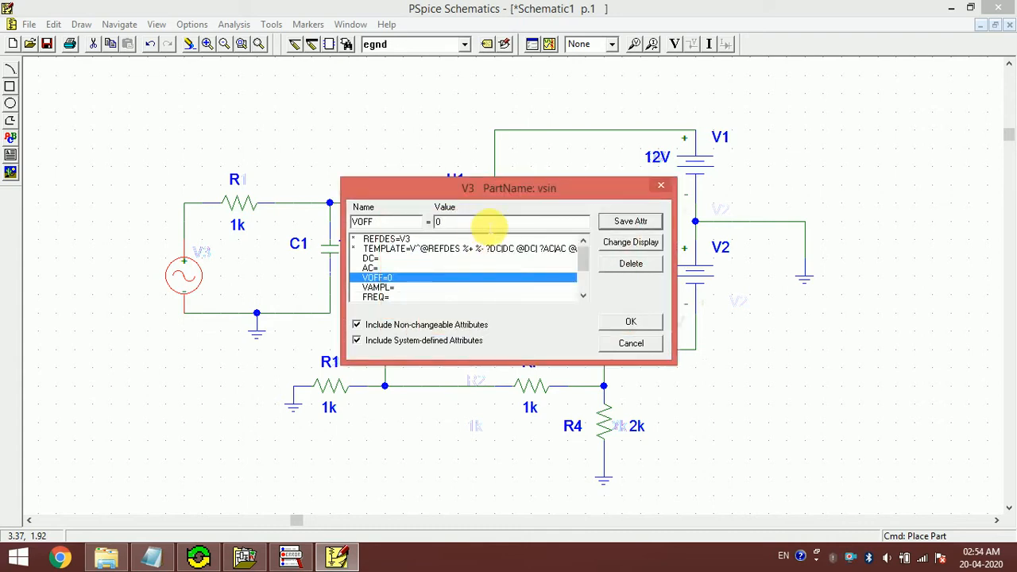
text(1v)
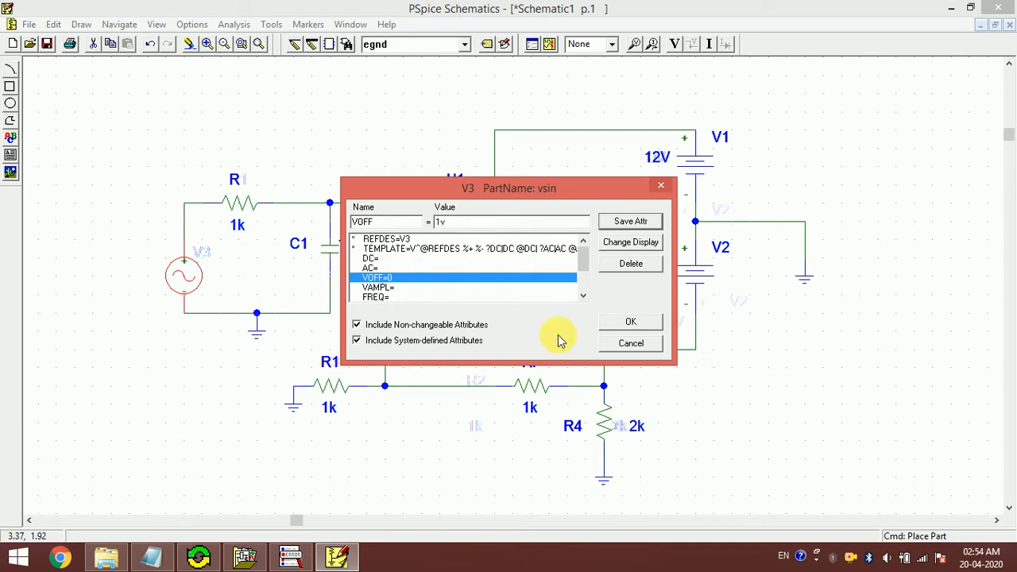
click(630, 322)
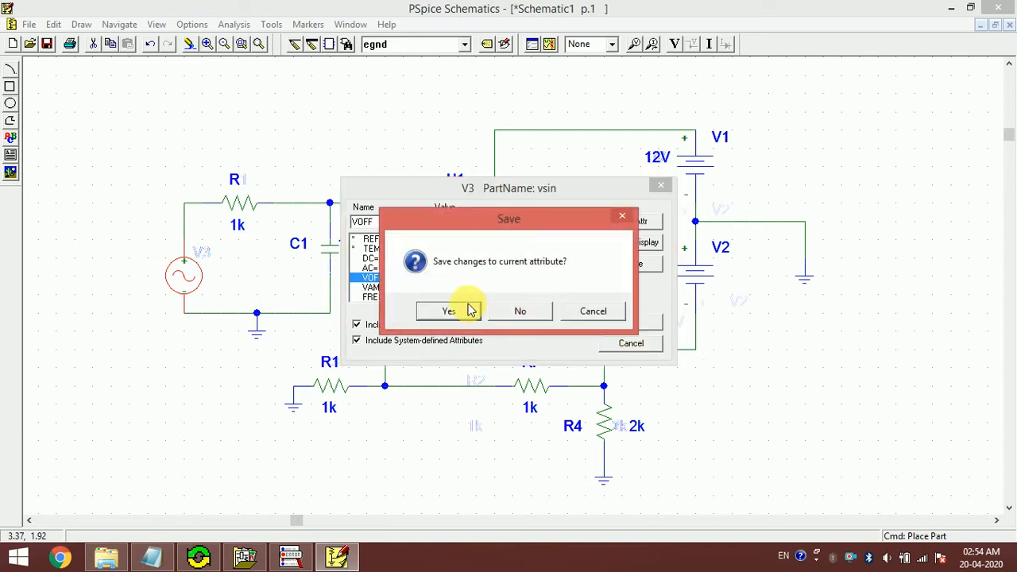
click(468, 310)
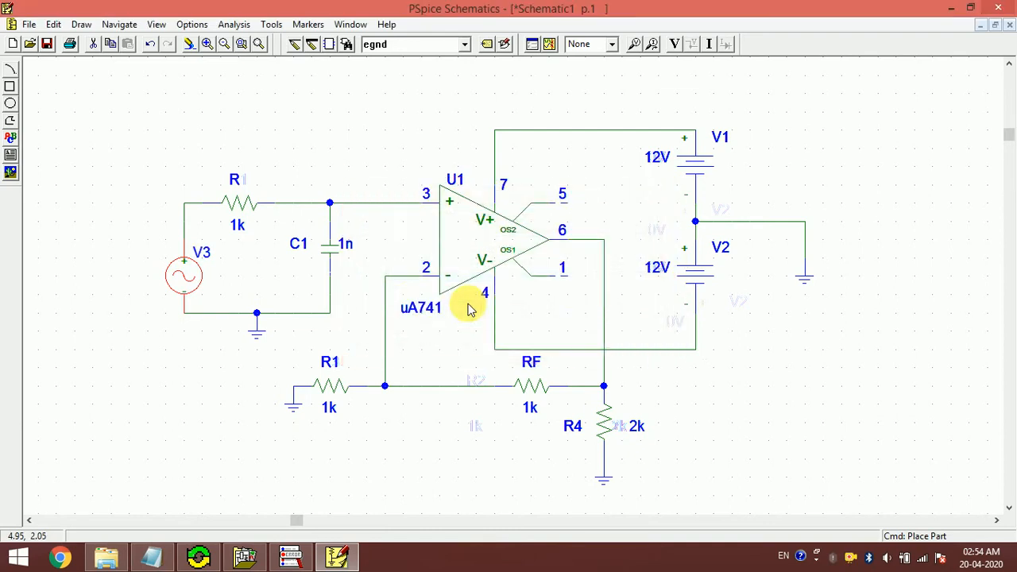
- Reopen V3, restore VOFF to 0, set VAMPL to 1v, then switch to the Notepad notes
double_click(181, 277)
click(401, 287)
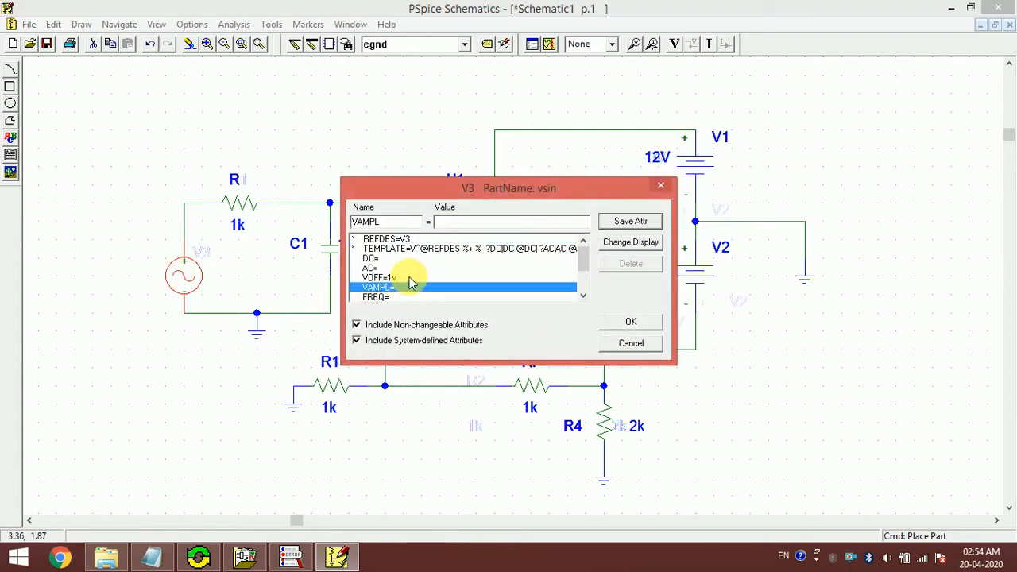
click(410, 278)
click(406, 288)
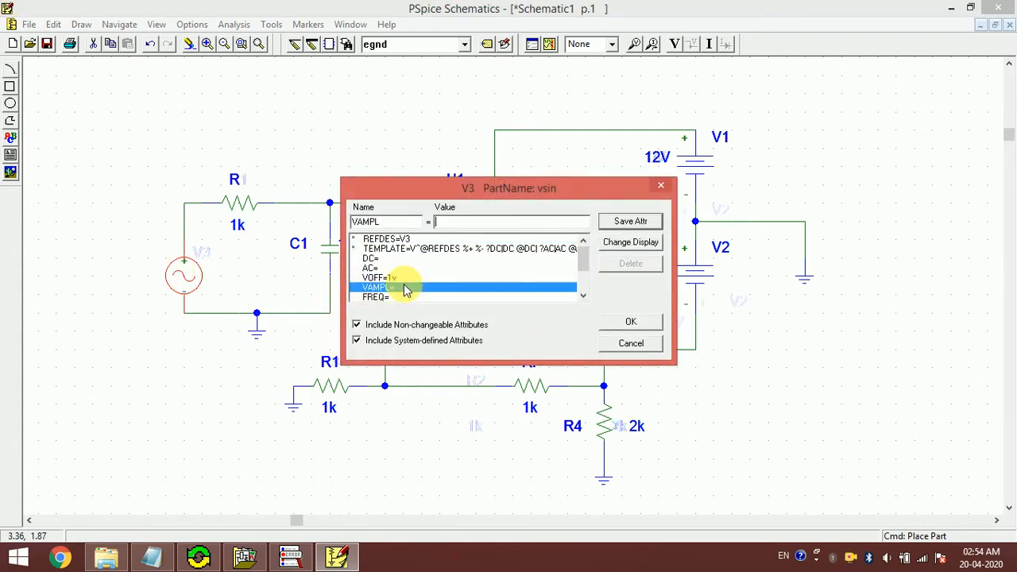
click(412, 278)
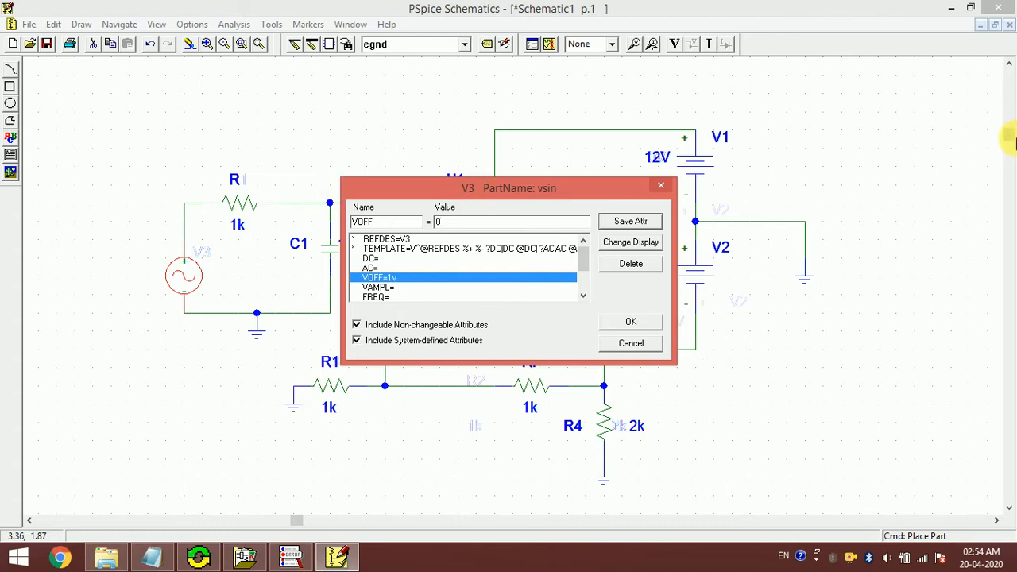
click(625, 222)
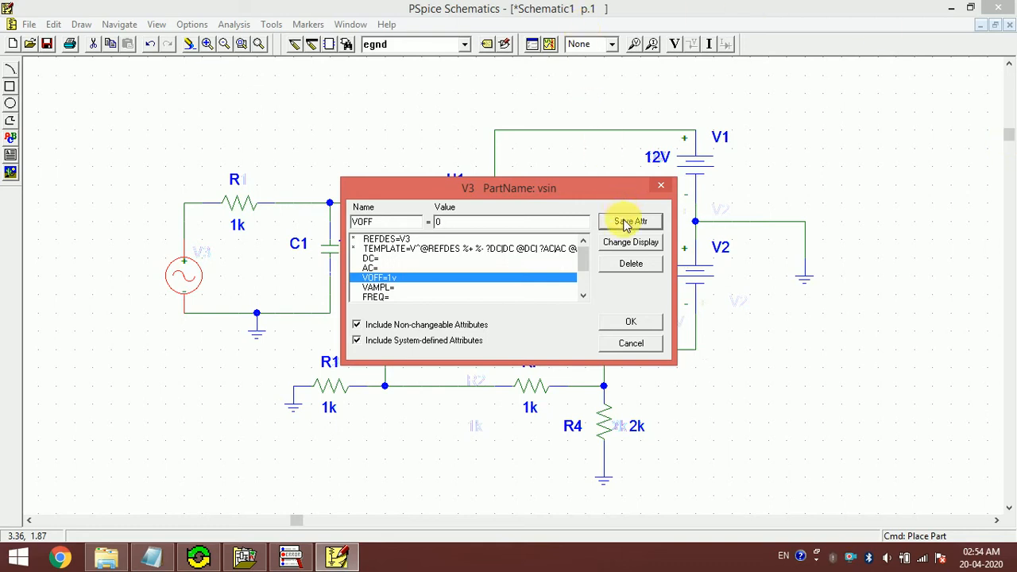
click(397, 287)
text(1v)
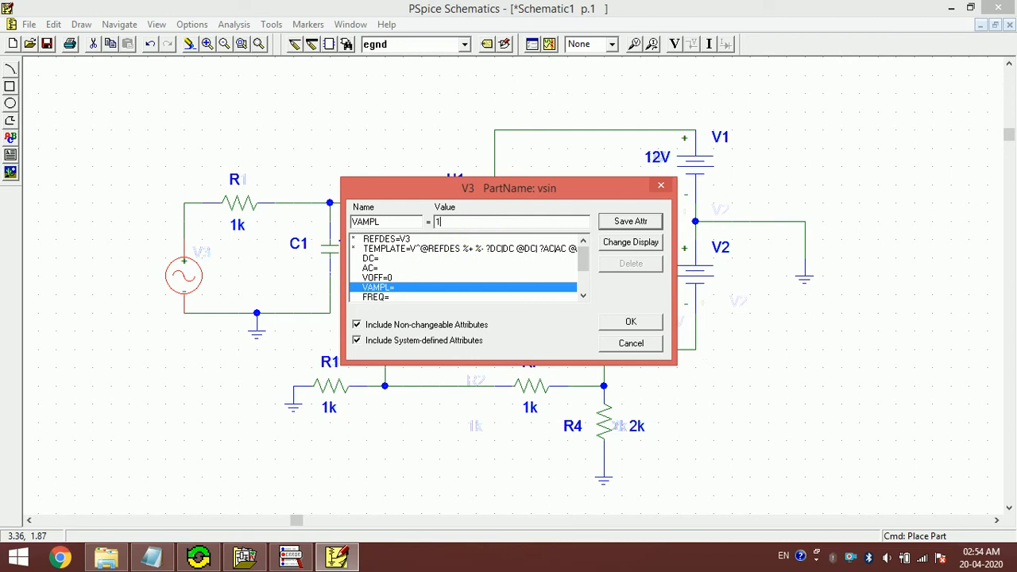
click(614, 226)
click(399, 297)
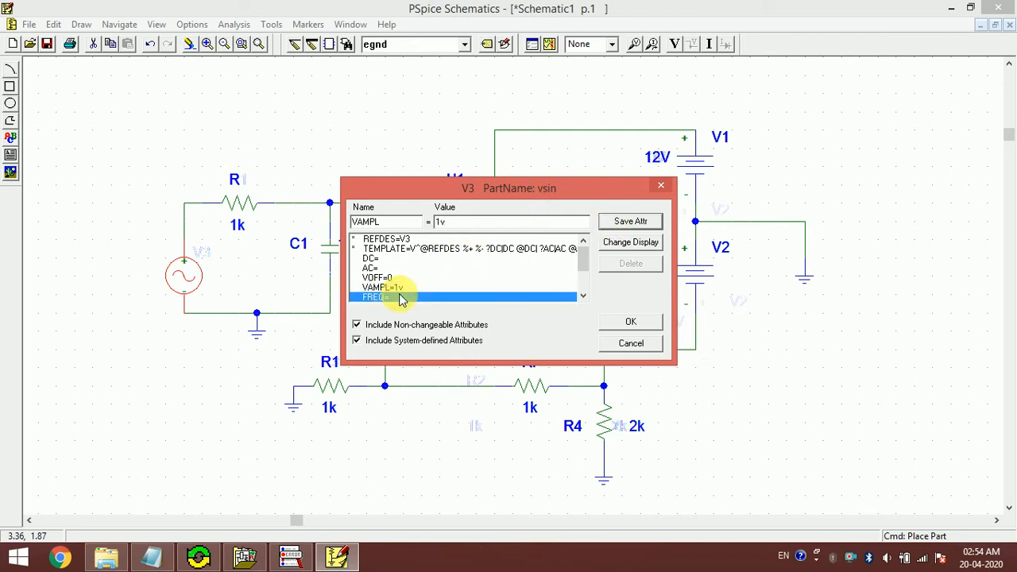
click(153, 560)
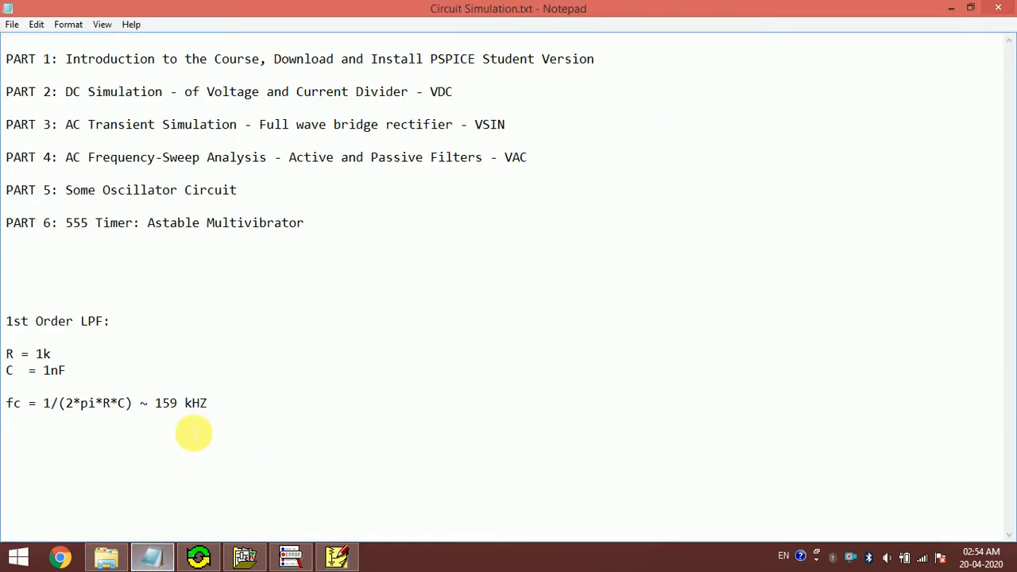
- Highlight the 159 kHZ cutoff value in the Notepad notes, then return to PSpice
drag(162, 405, 227, 402)
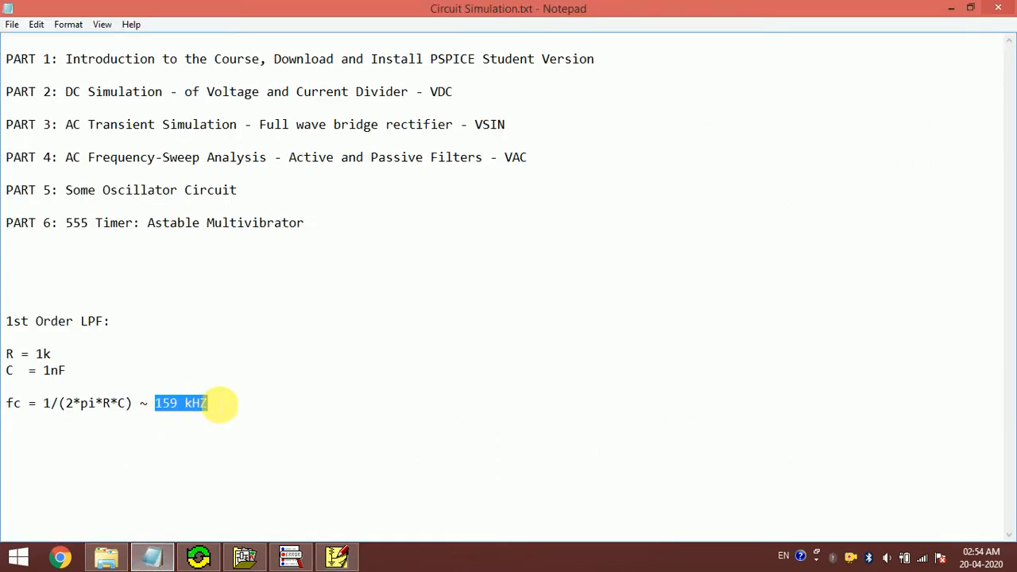
click(220, 402)
drag(159, 403, 183, 403)
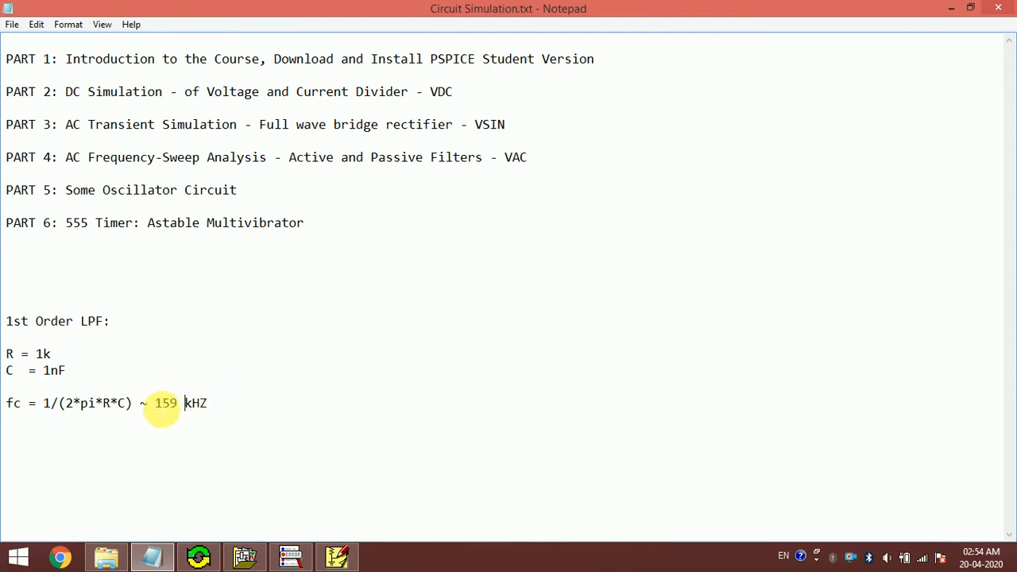
click(164, 404)
drag(164, 407, 231, 407)
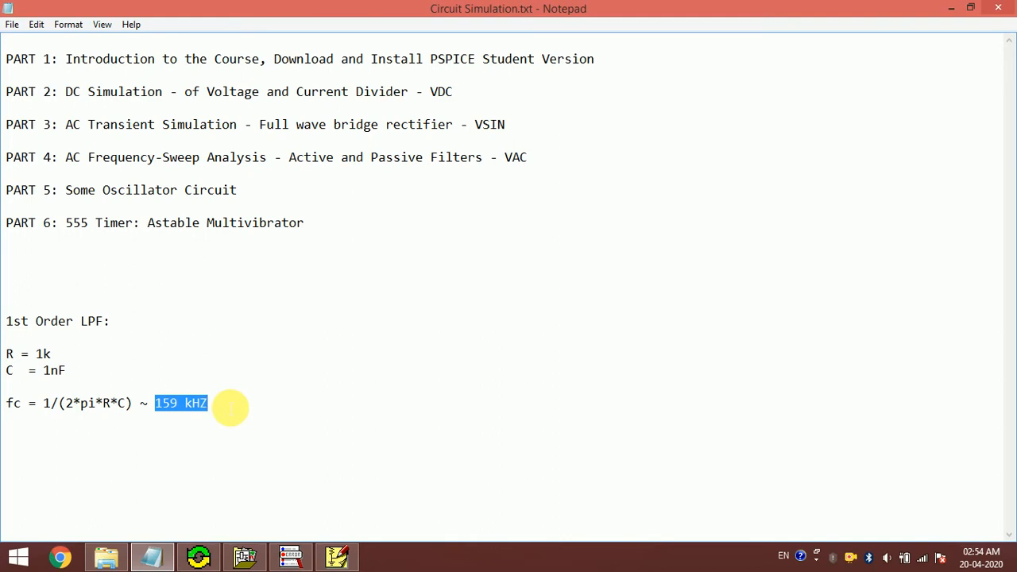
click(336, 557)
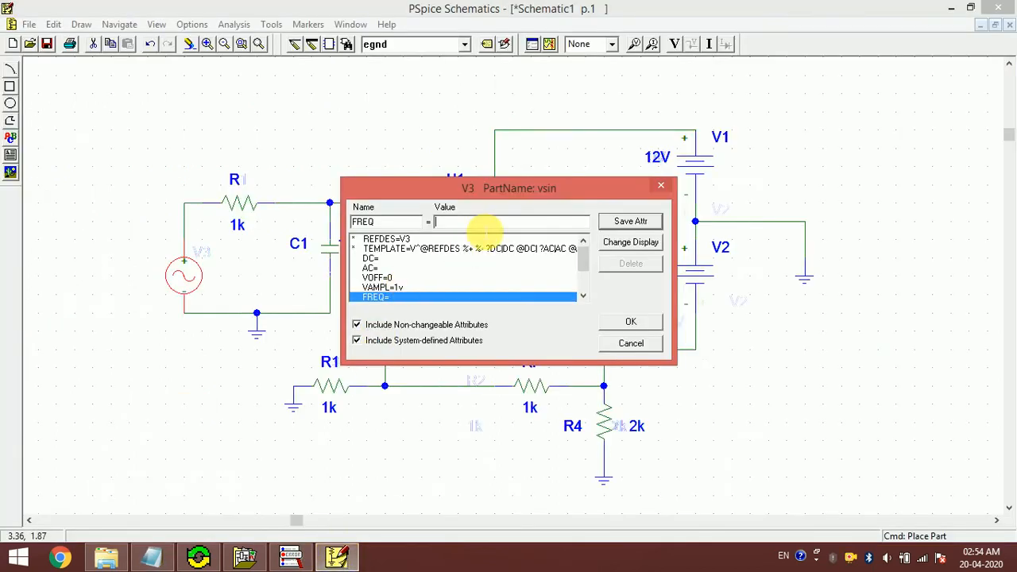
- Enter 50kHz as V3's FREQ, save it, and reopen V3 to confirm the value
text(50kHz)
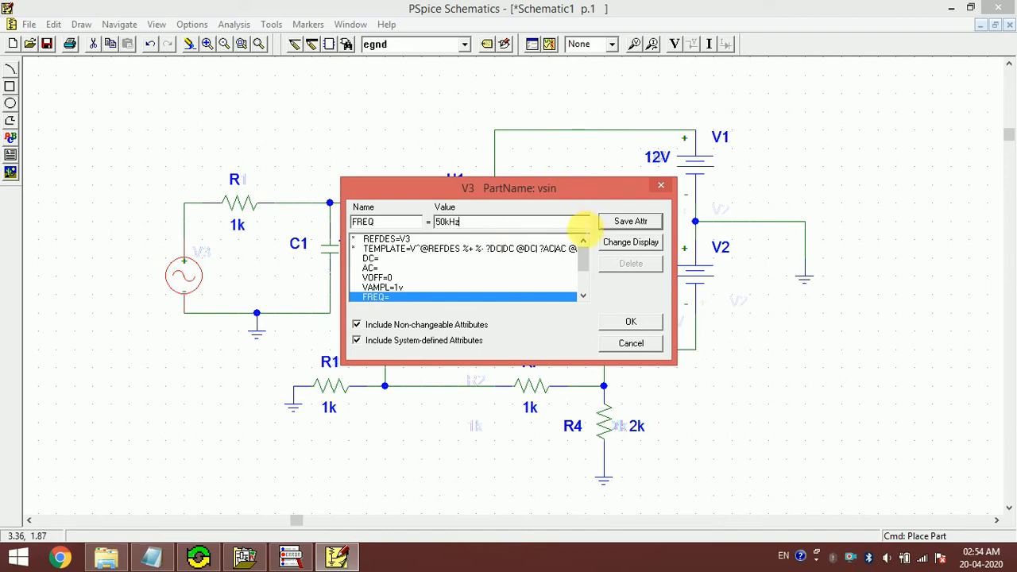
click(631, 327)
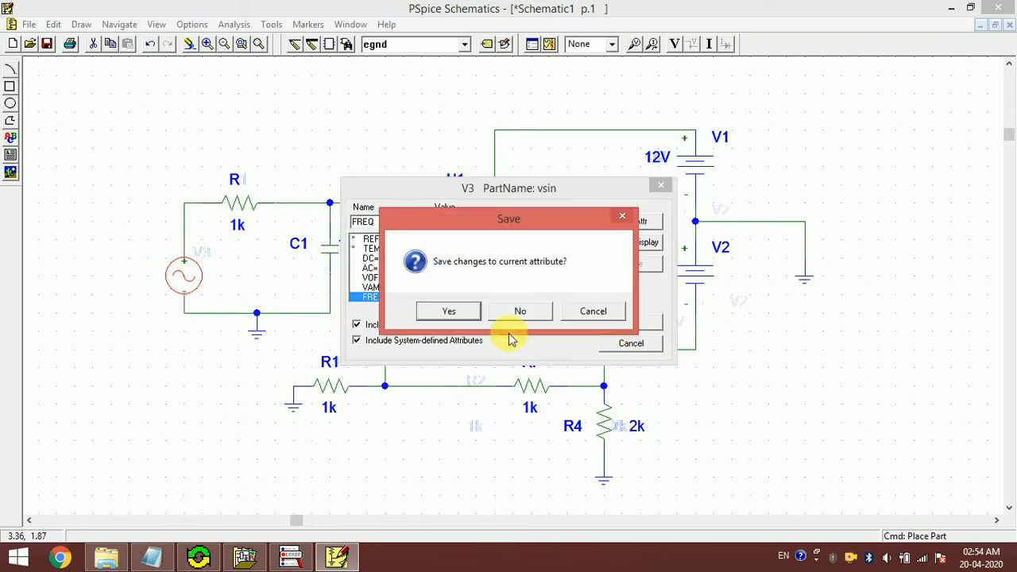
click(449, 311)
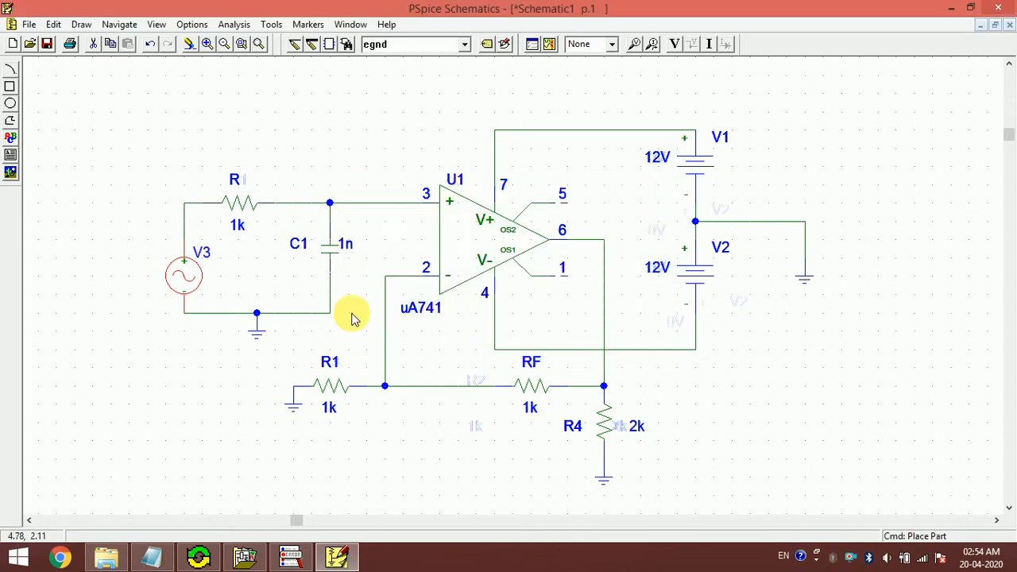
double_click(197, 285)
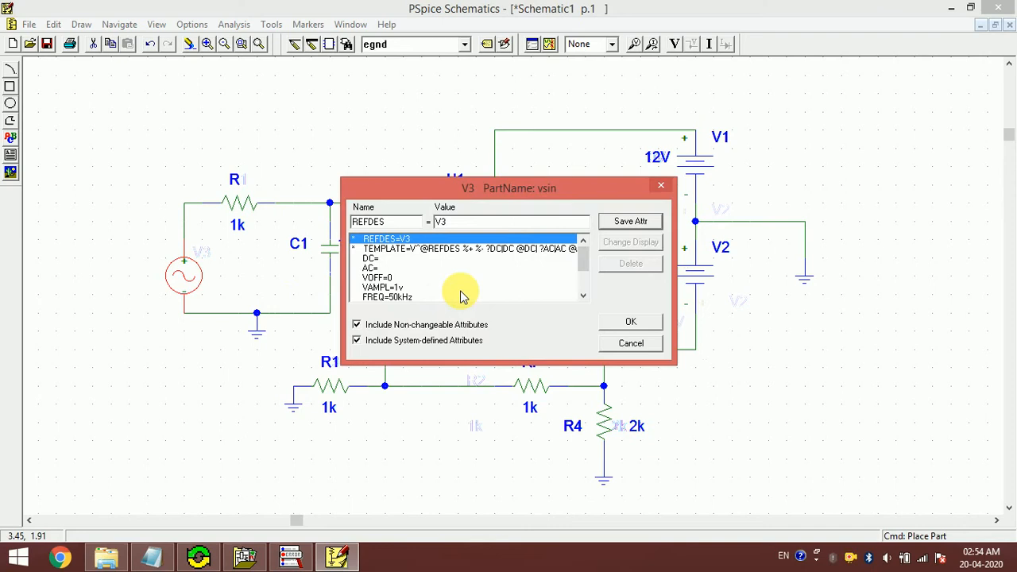
click(631, 344)
- Open the Transient settings under Analysis > Setup, then go to the Windows Start screen
click(162, 26)
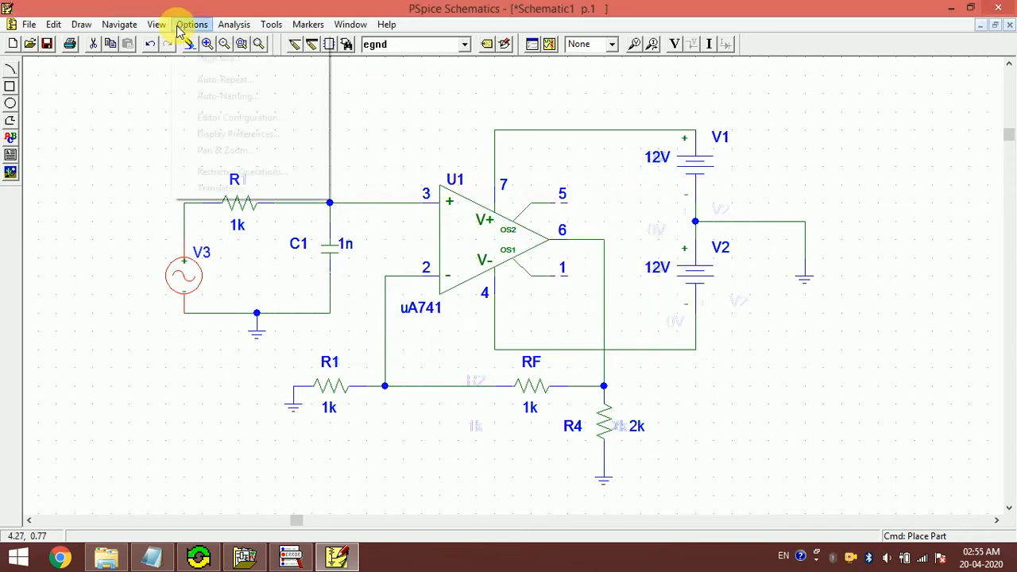
mouse_move(234, 28)
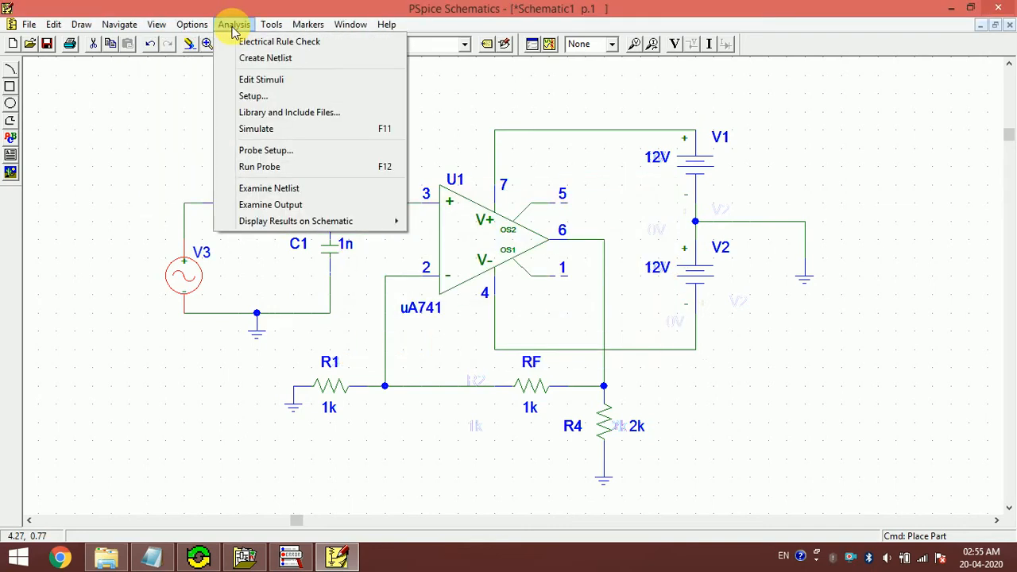
click(252, 96)
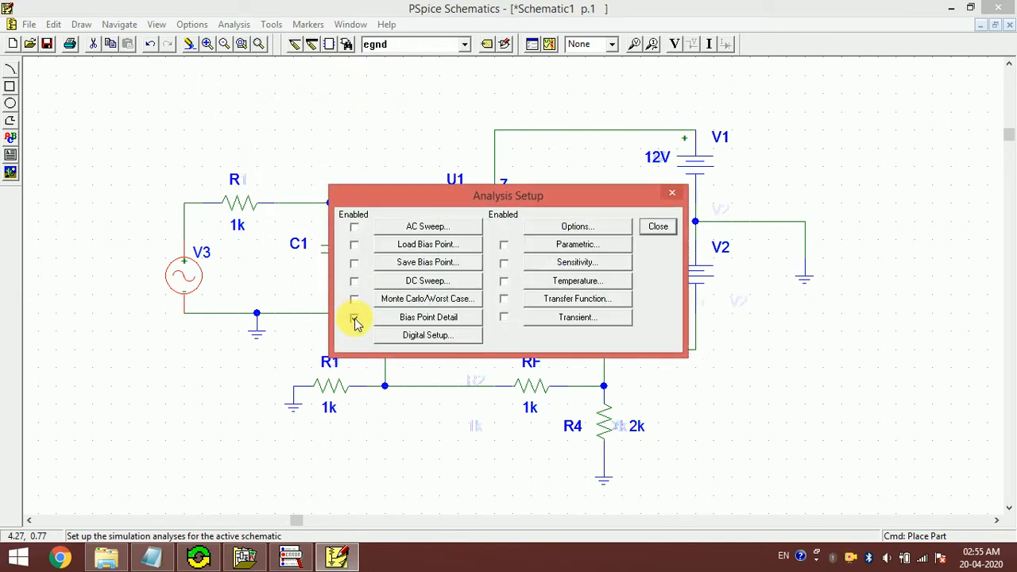
click(580, 317)
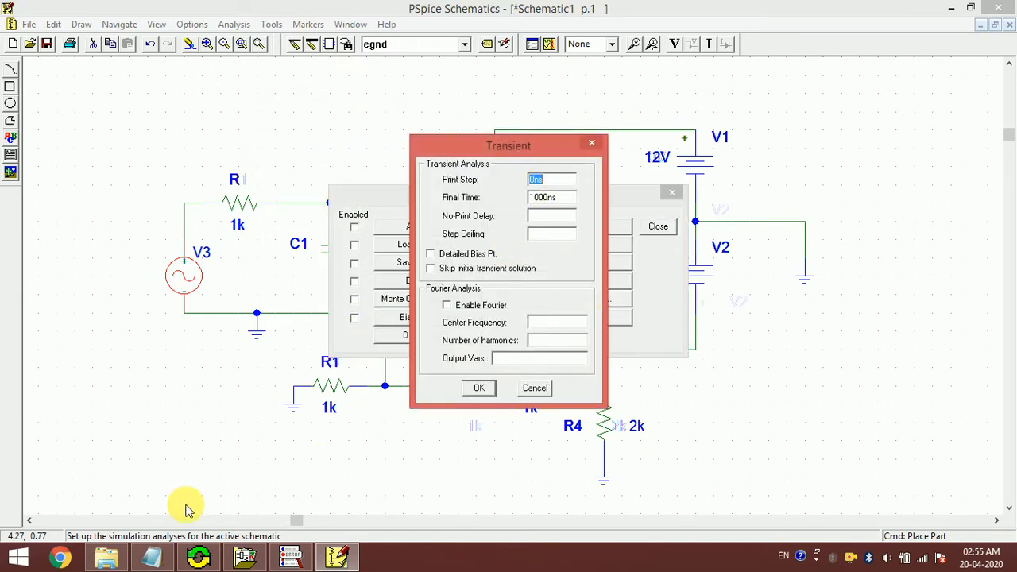
click(16, 557)
click(8, 558)
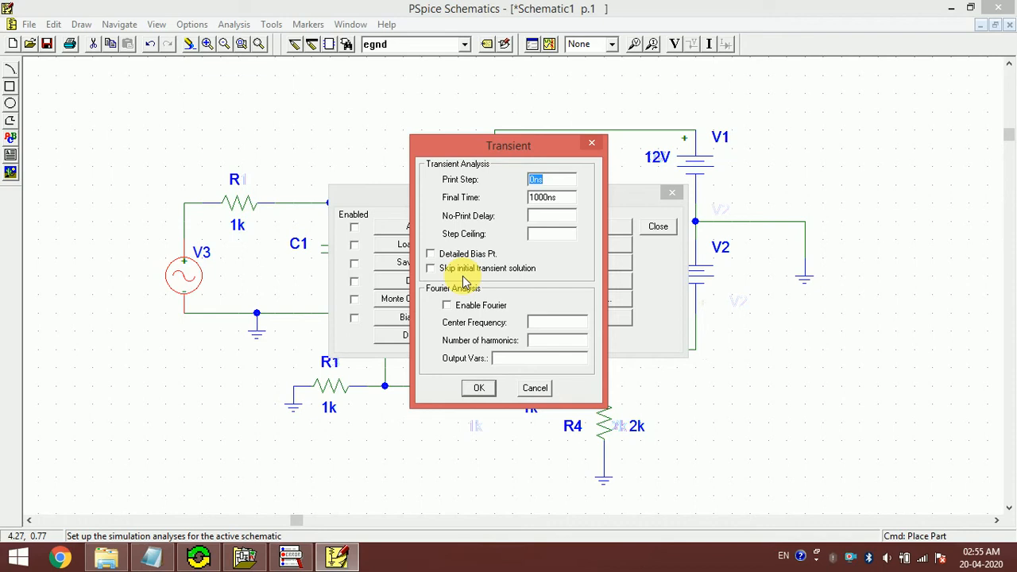
click(11, 558)
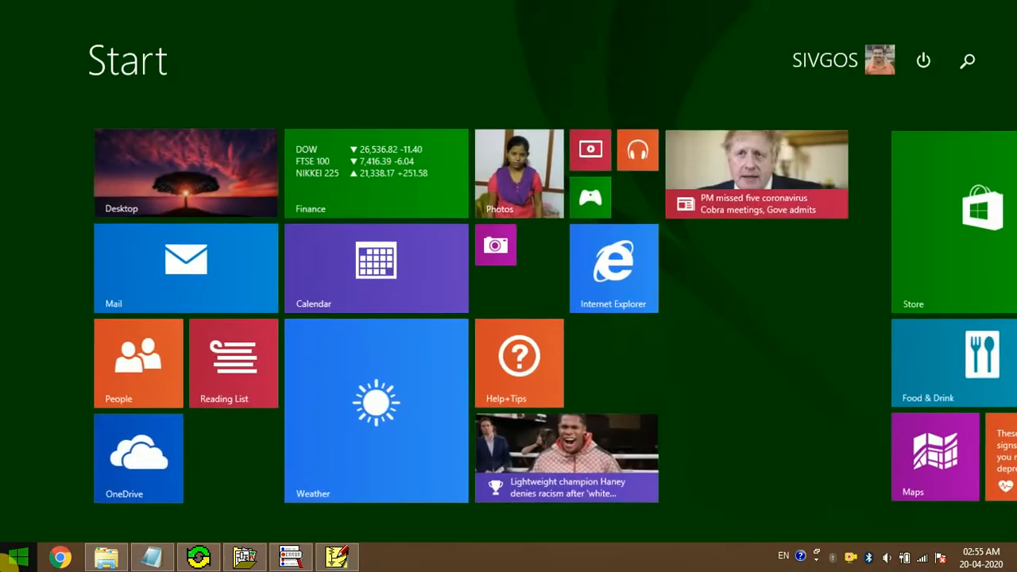
- Launch IDLE, compute T = 1/50e3 = 2e-05, then return to PSpice's Transient settings
text(idl)
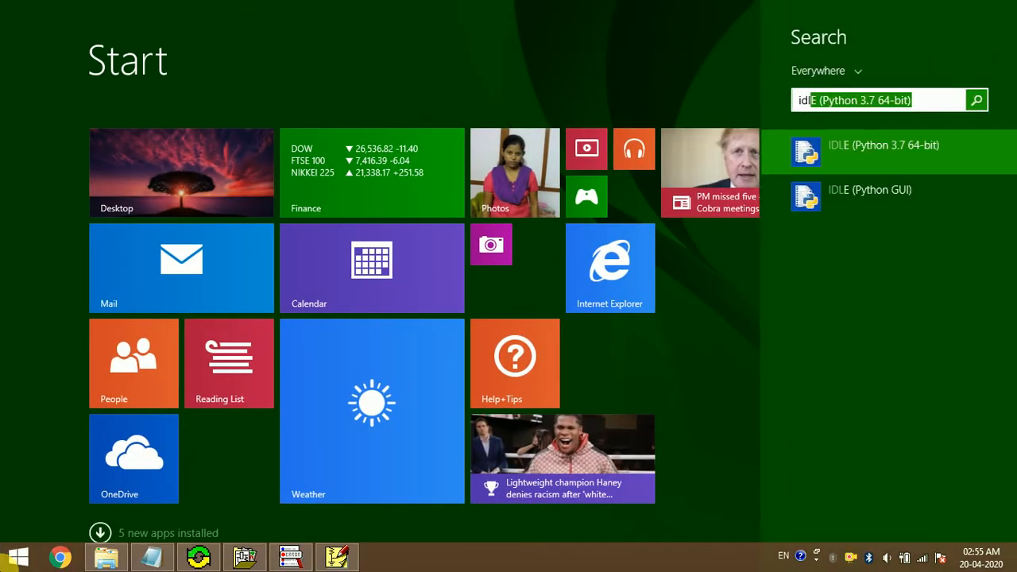
key(Return)
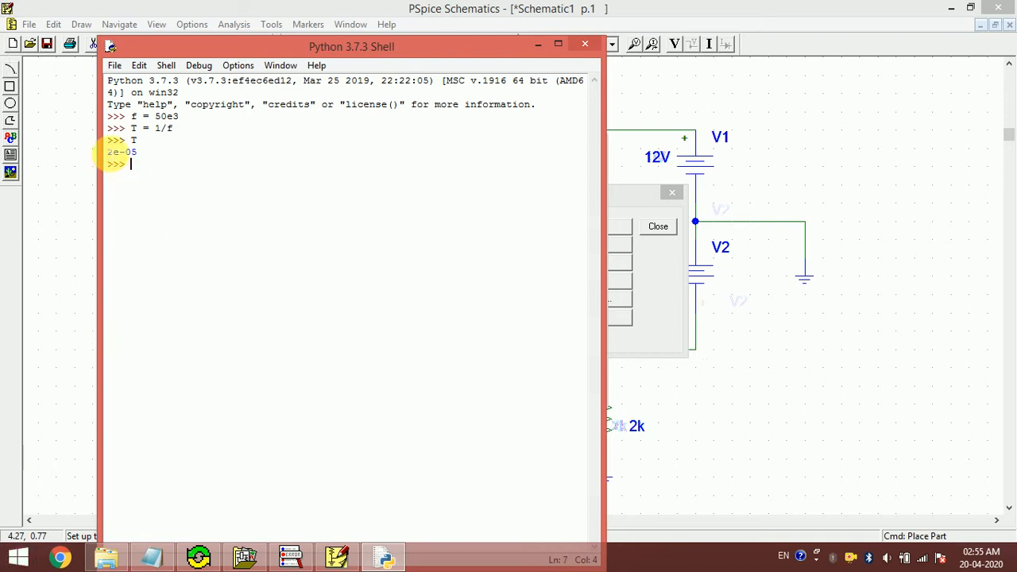
drag(109, 152, 159, 155)
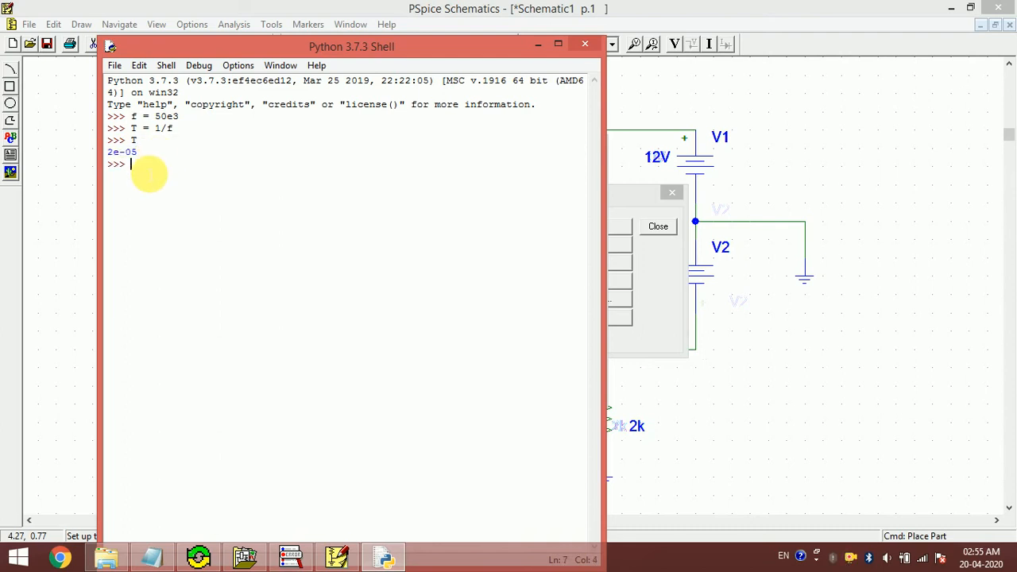
click(383, 11)
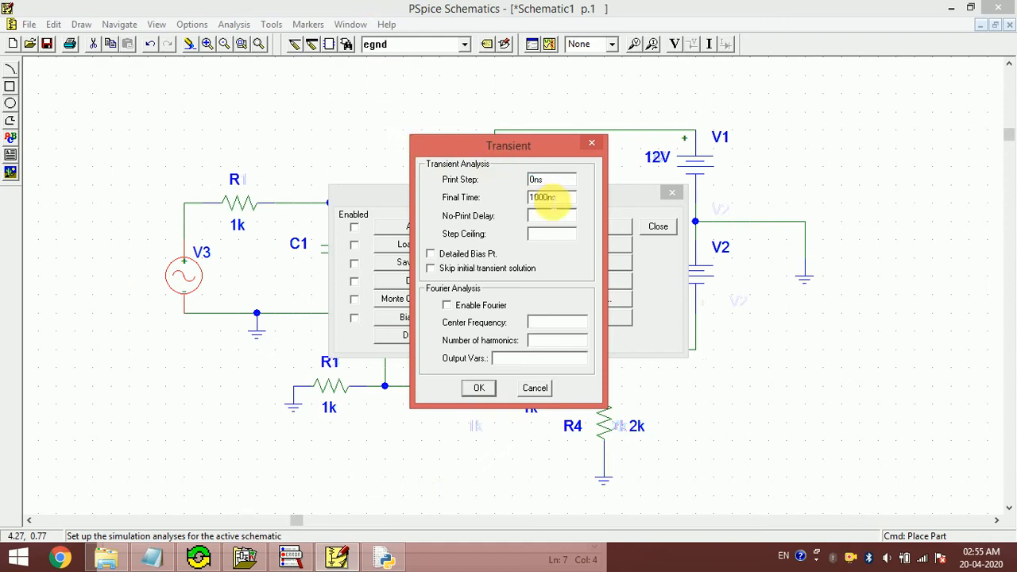
- Change the Transient Final Time to 100us, confirm, and close Analysis Setup
click(550, 198)
text(0)
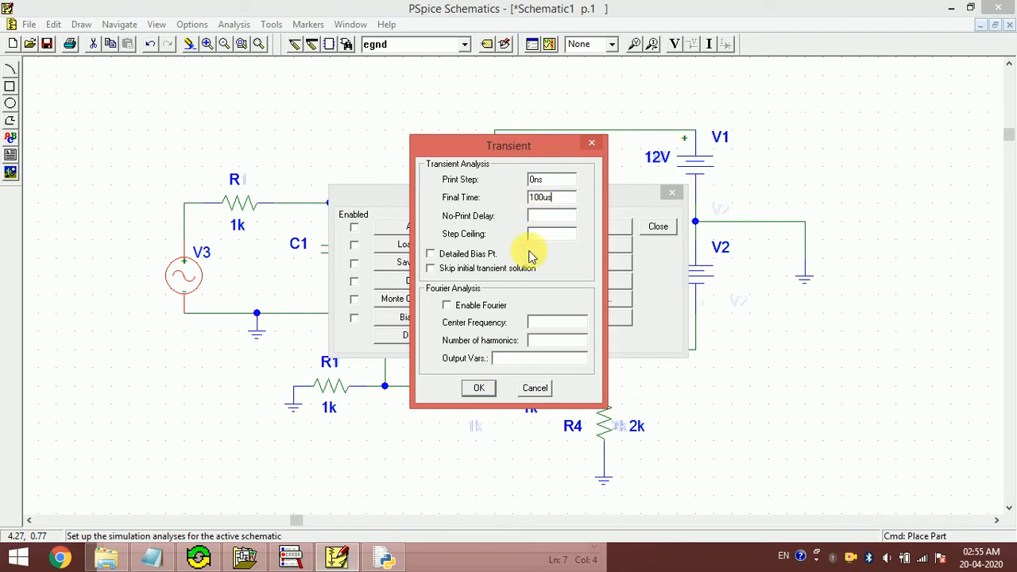
click(477, 389)
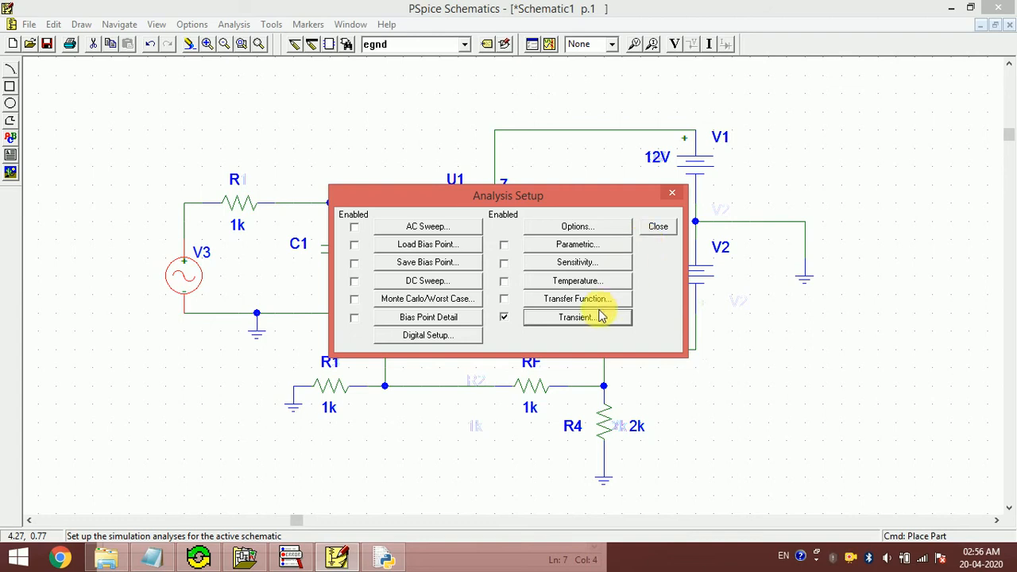
click(659, 227)
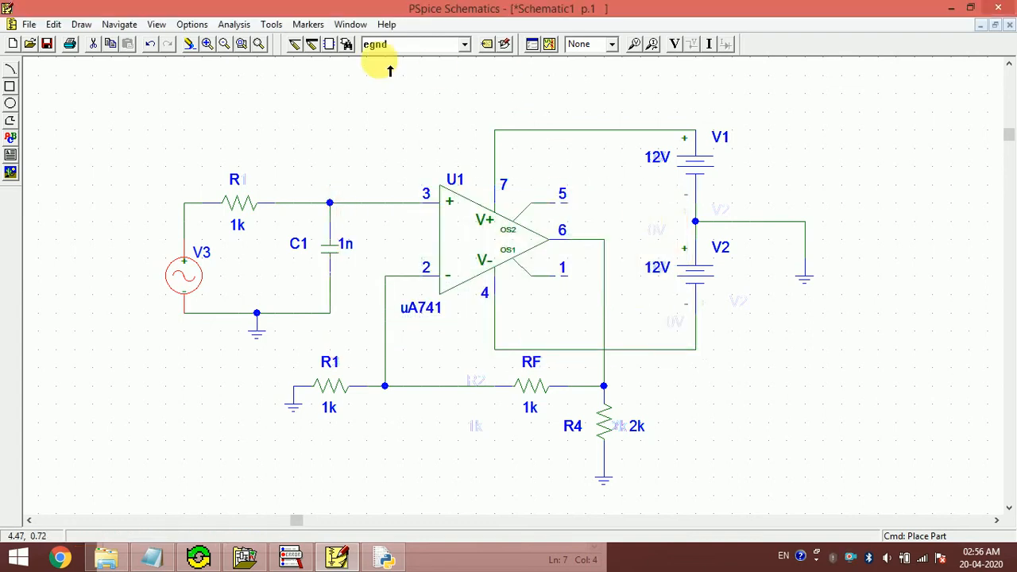
- Start the simulation and browse the save dialog to D:\psice-projects
click(549, 45)
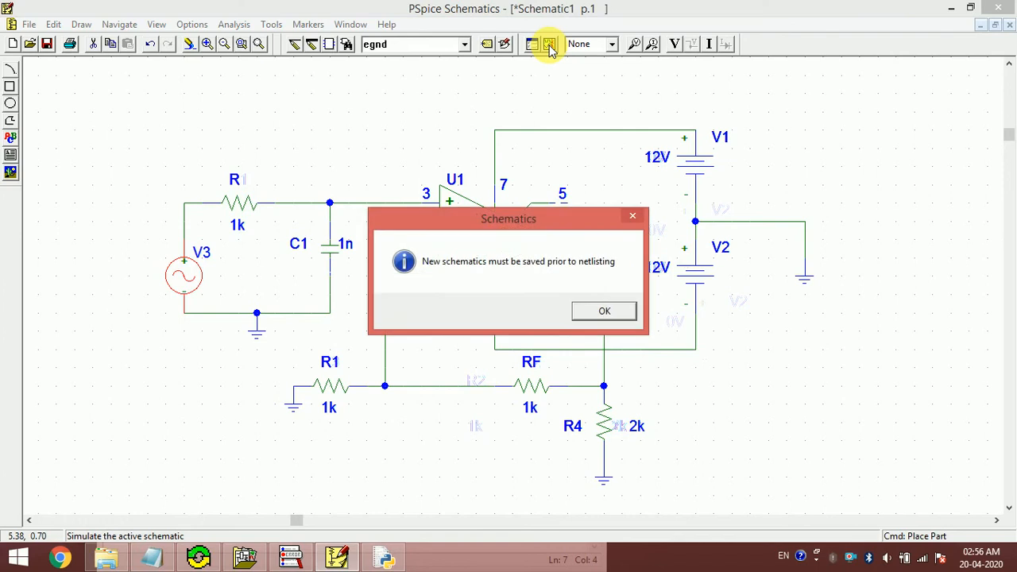
click(601, 311)
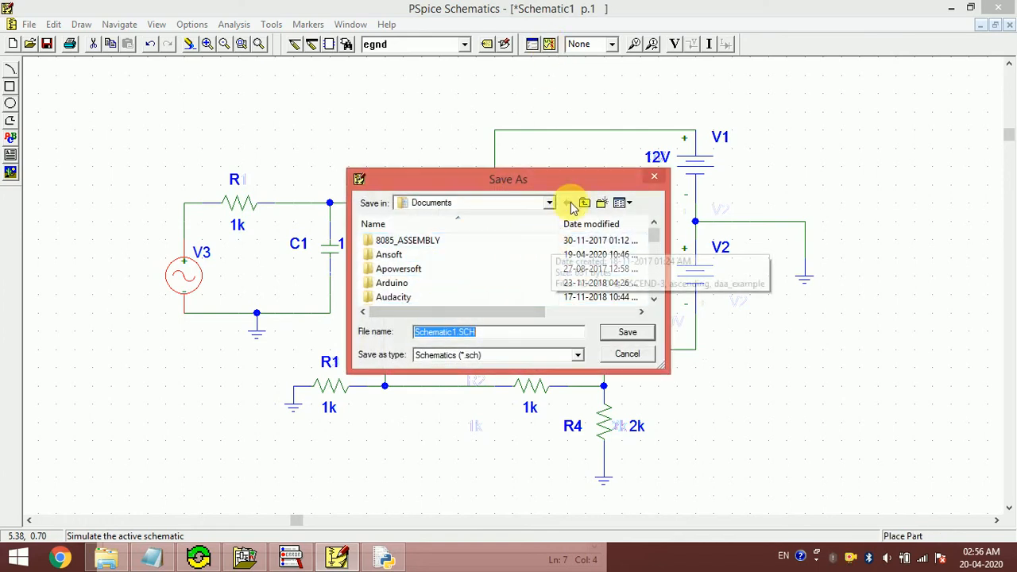
click(601, 202)
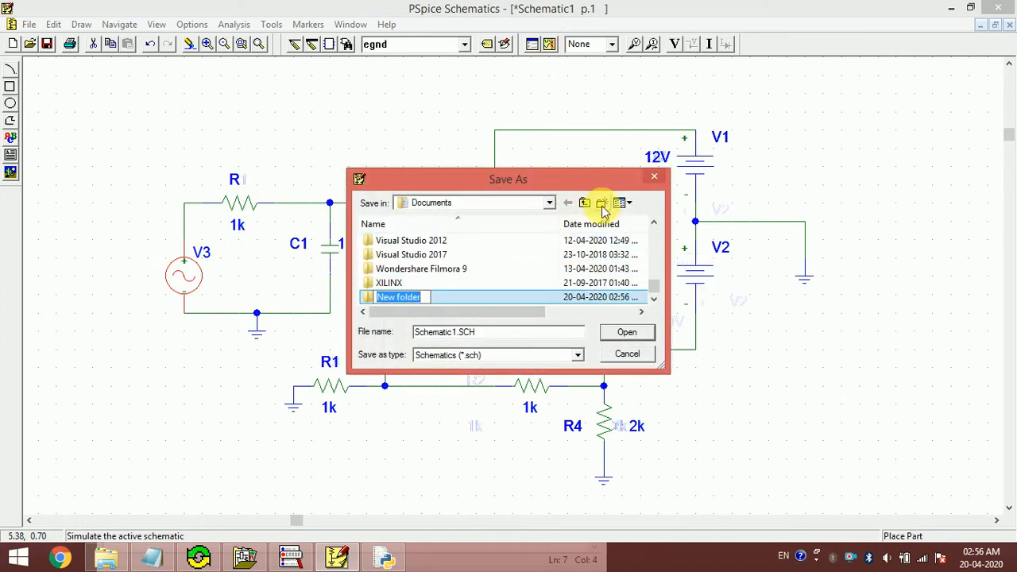
click(490, 299)
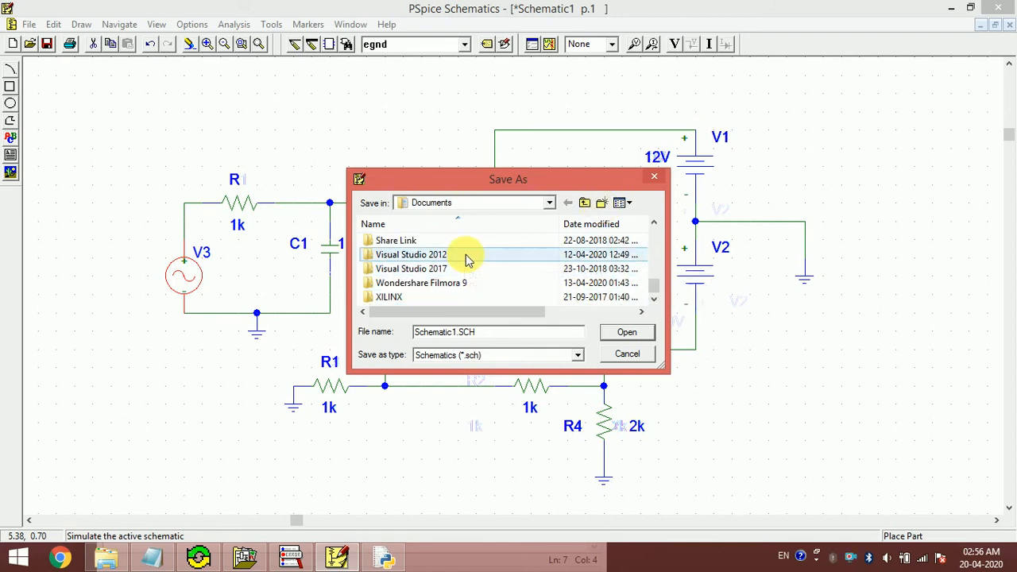
click(549, 204)
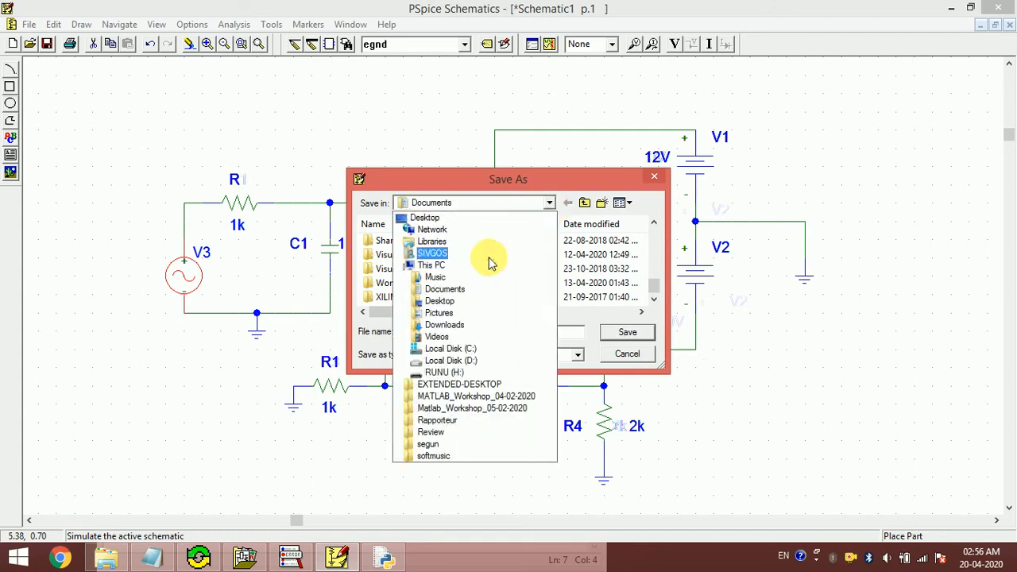
click(469, 360)
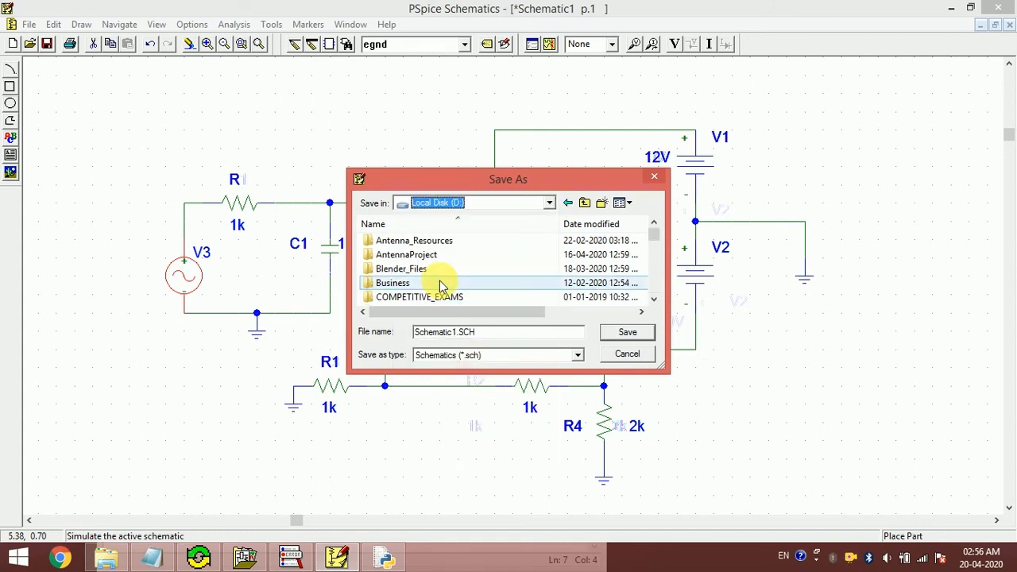
click(442, 284)
scroll(443, 286, down, 5)
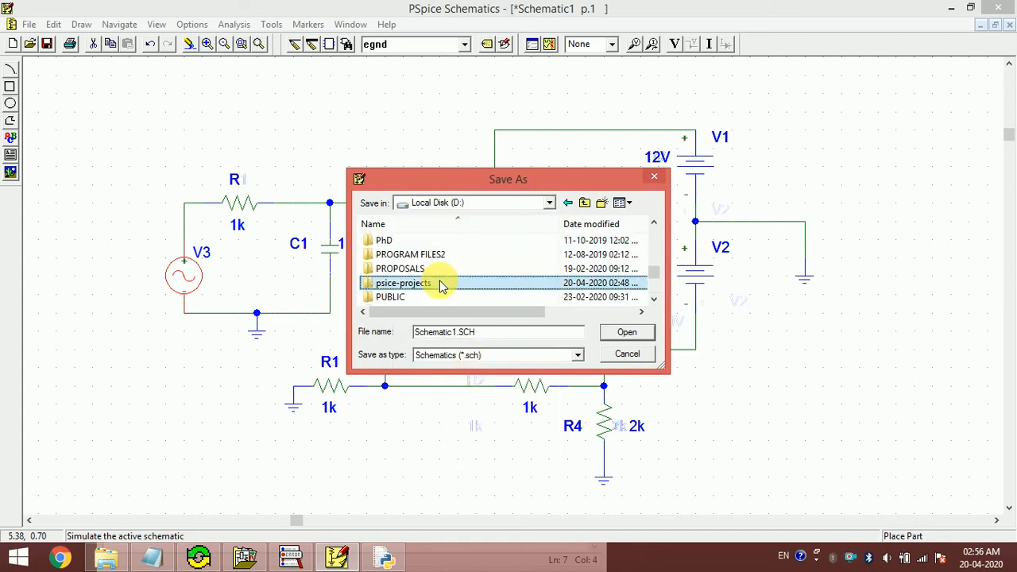
double_click(443, 284)
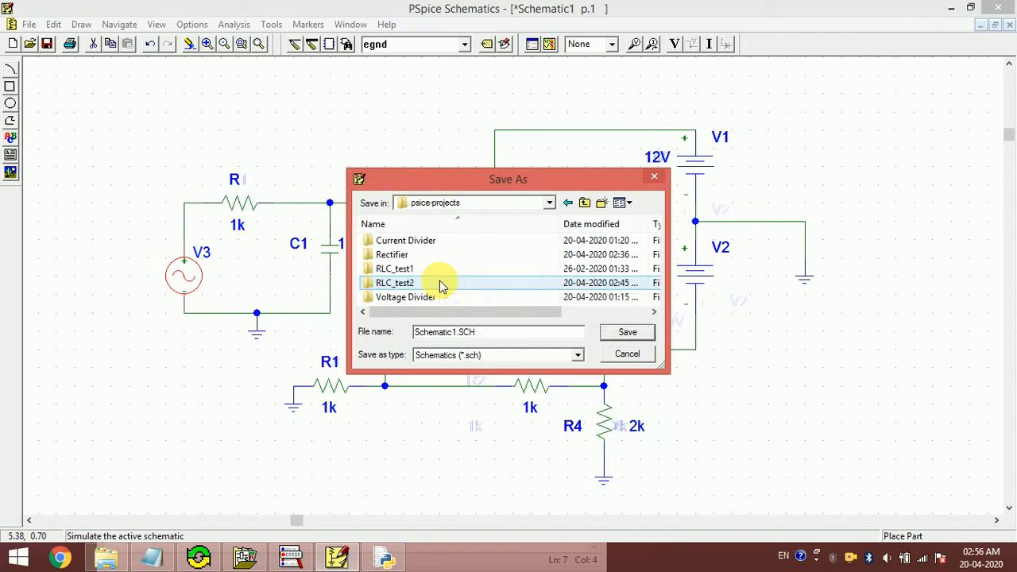
- Create an LPF folder there and save the schematic inside it as LPF.sch
click(601, 205)
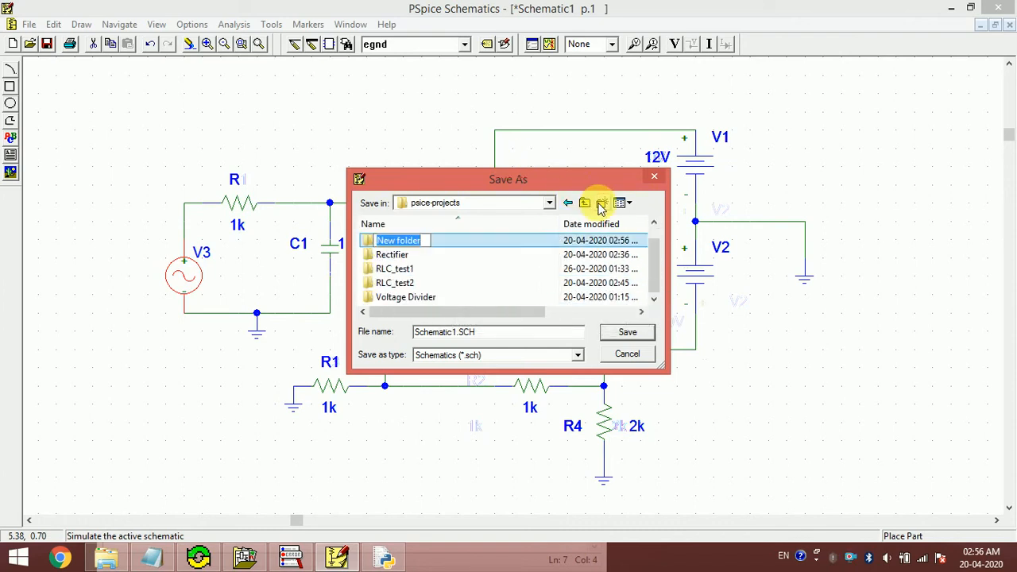
text(LP)
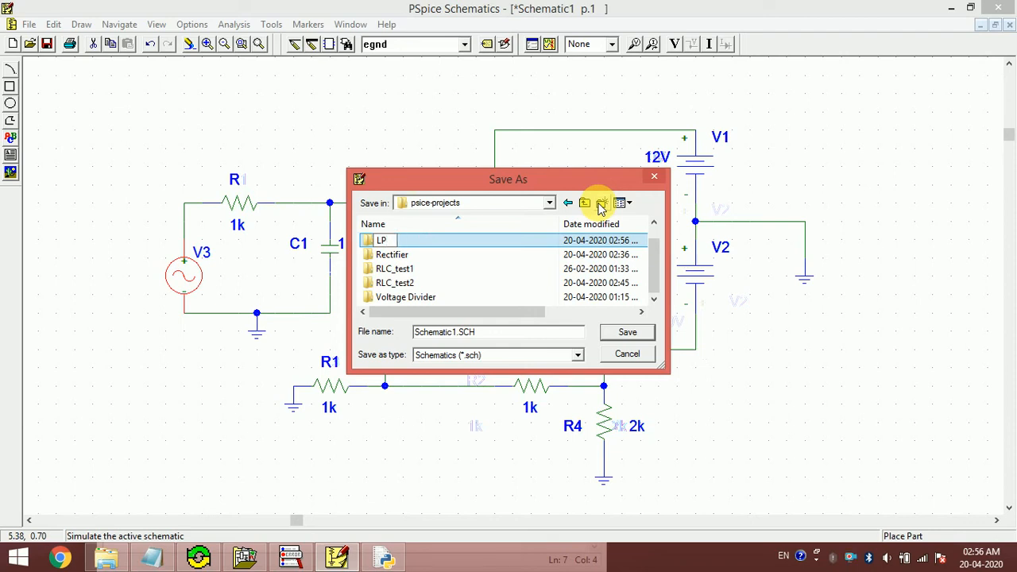
key(Return)
key(Return)
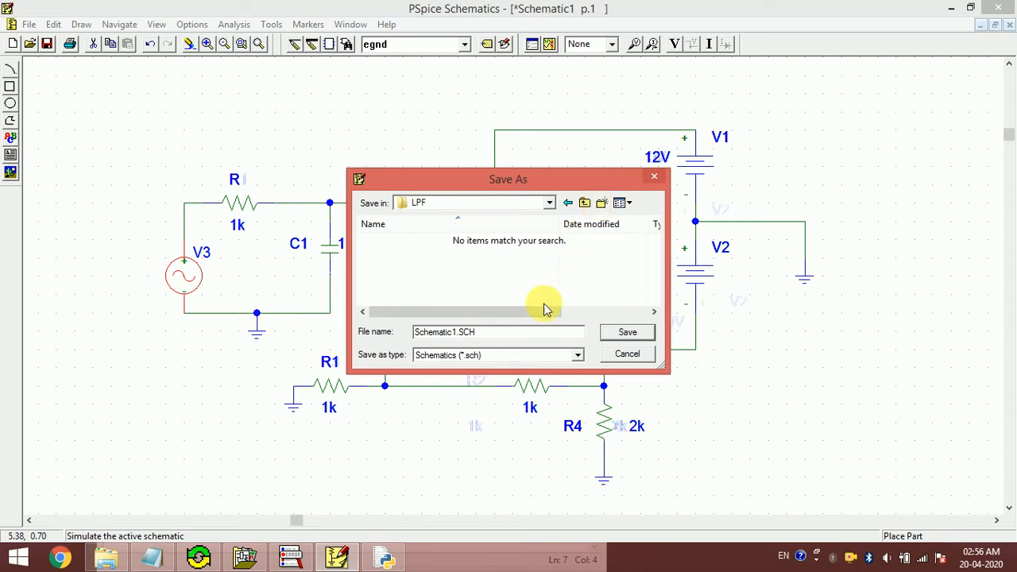
click(507, 334)
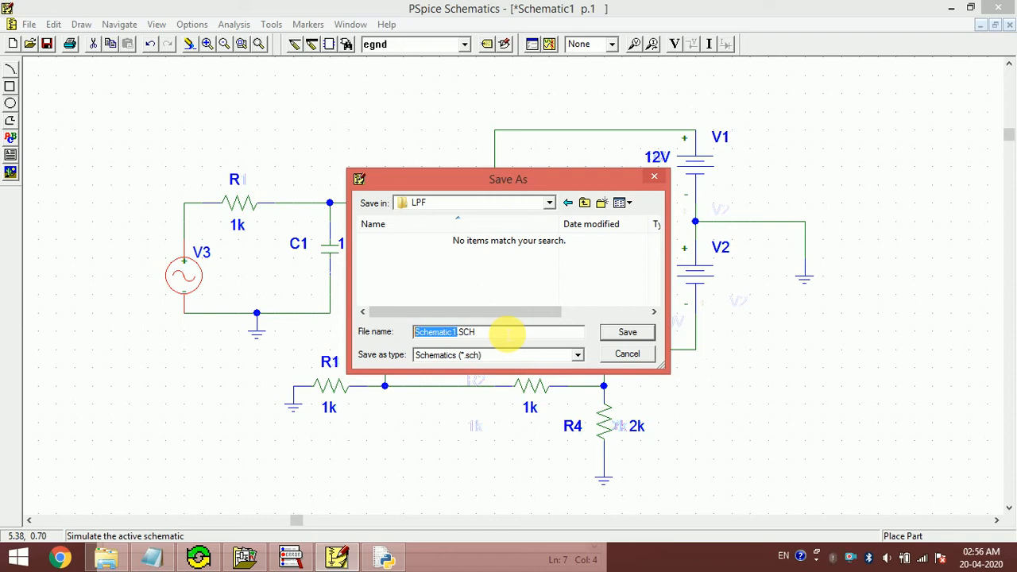
key(BackSpace)
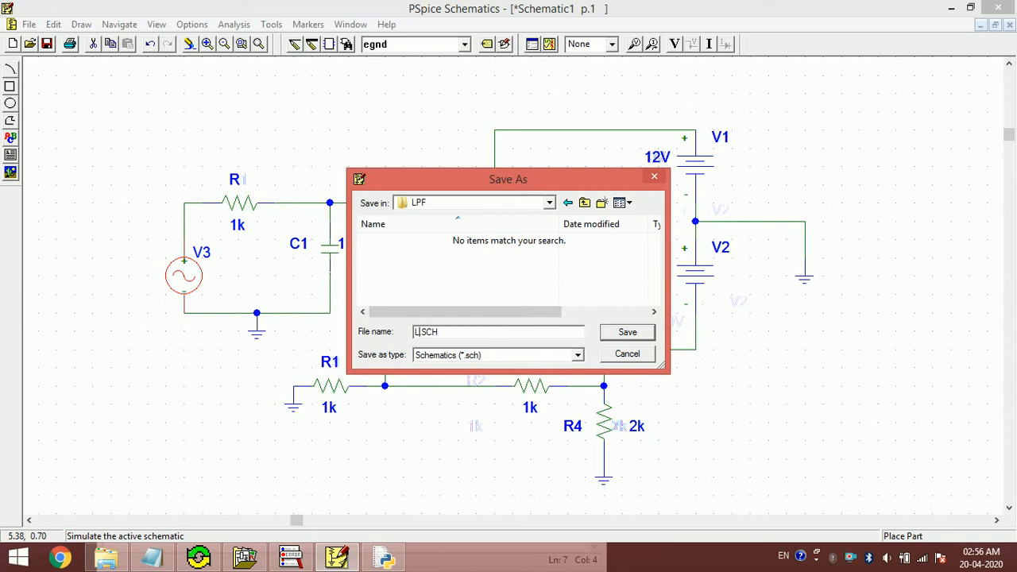
key(Return)
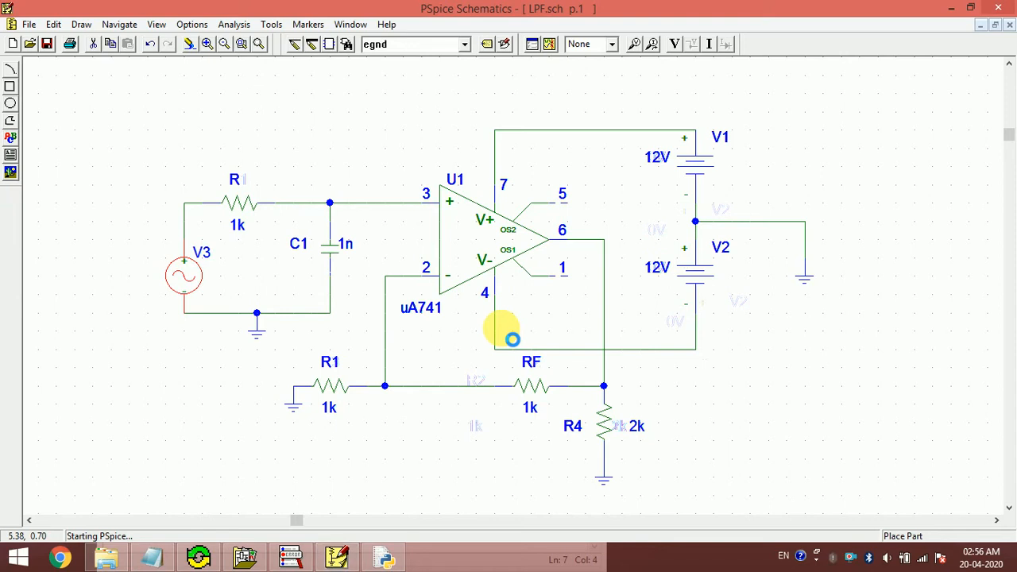
- Add the V(R4:1) and V(R4:2) voltage traces to the LPF transient plot, with currents hidden
click(430, 557)
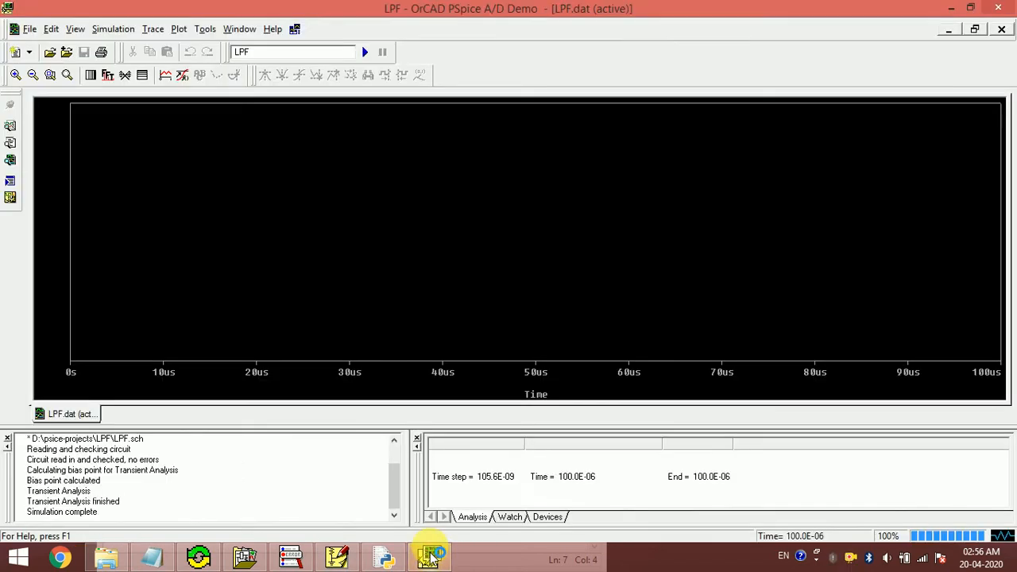
click(153, 29)
click(208, 47)
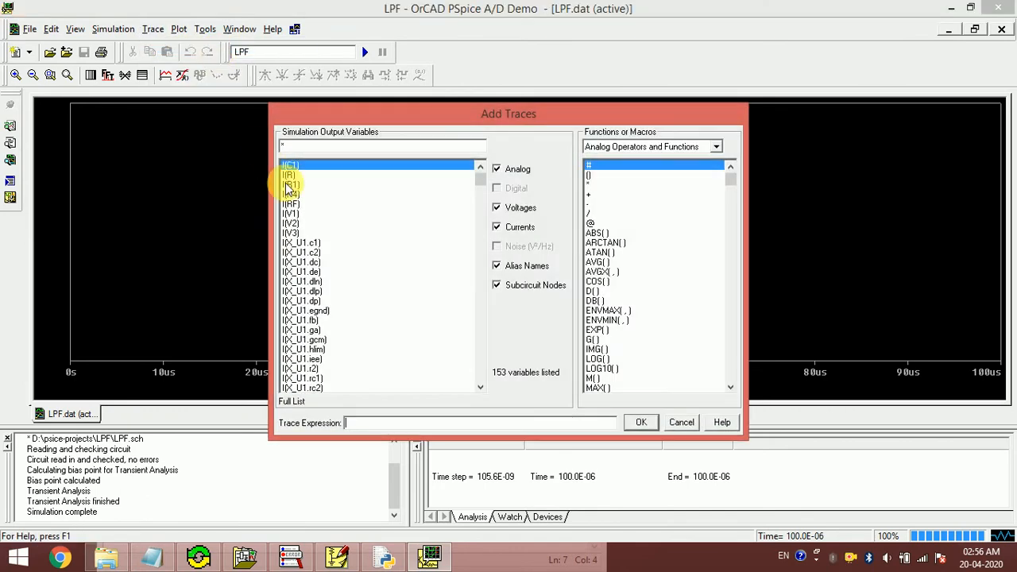
click(521, 227)
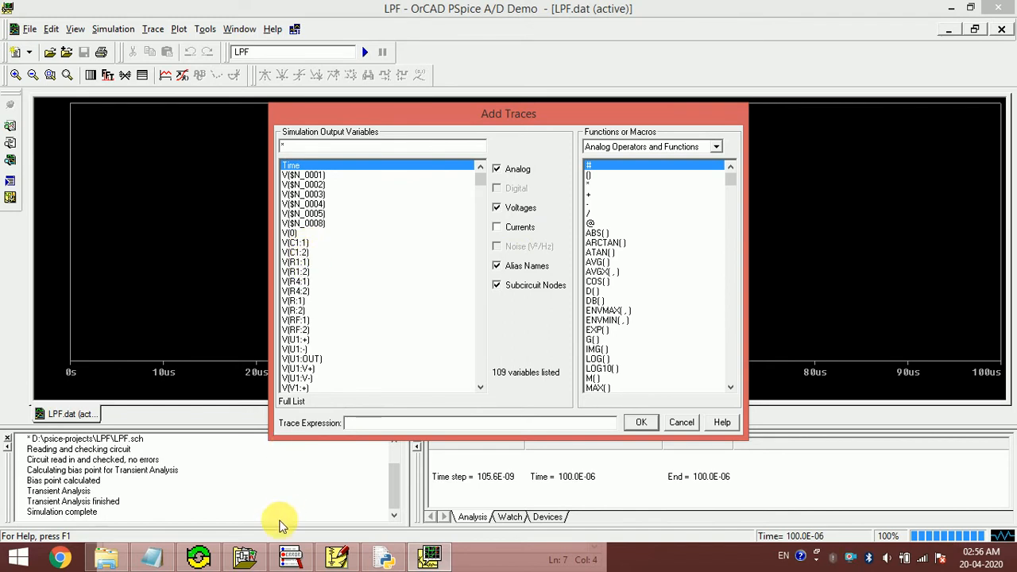
click(340, 558)
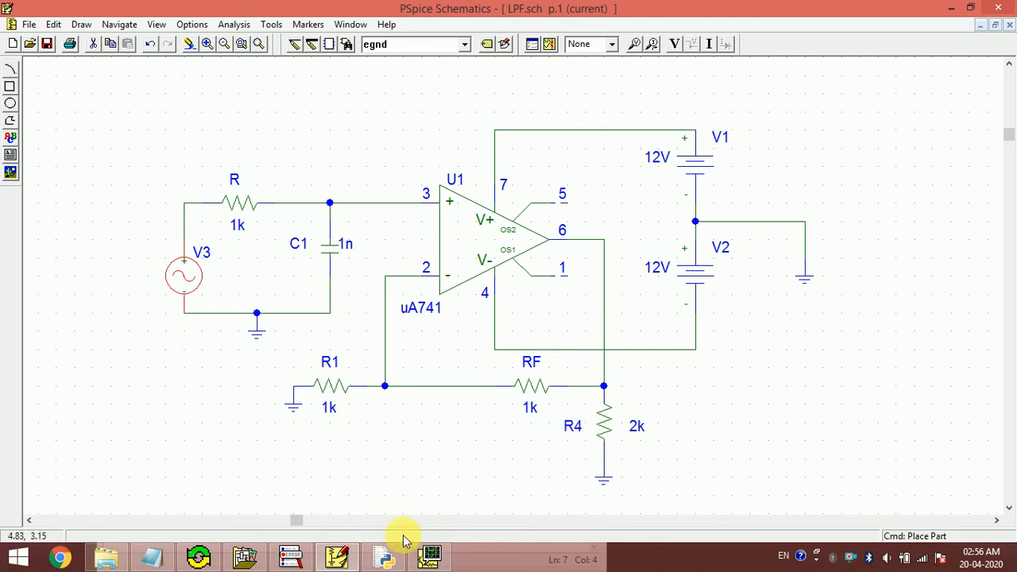
click(429, 557)
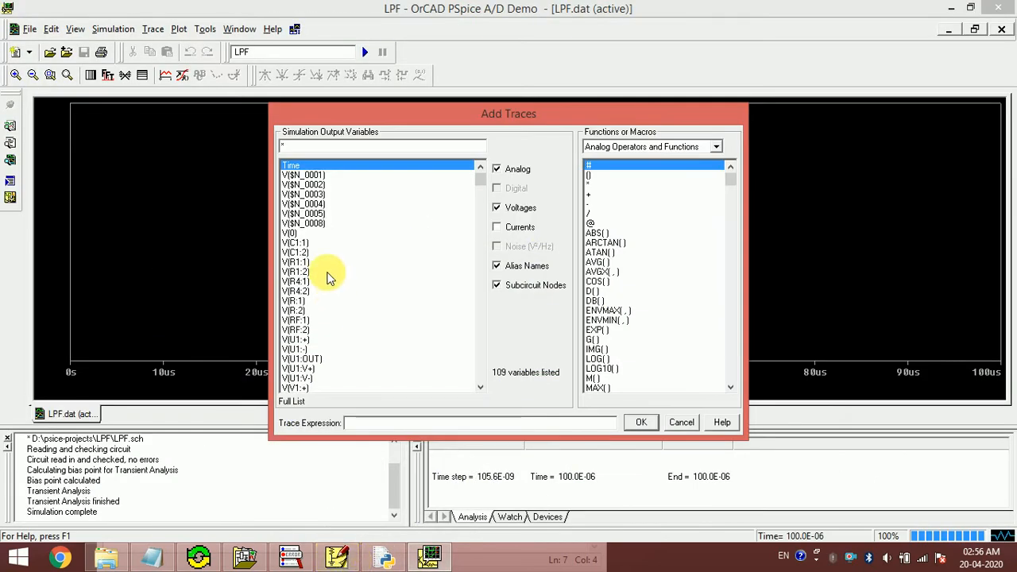
click(300, 281)
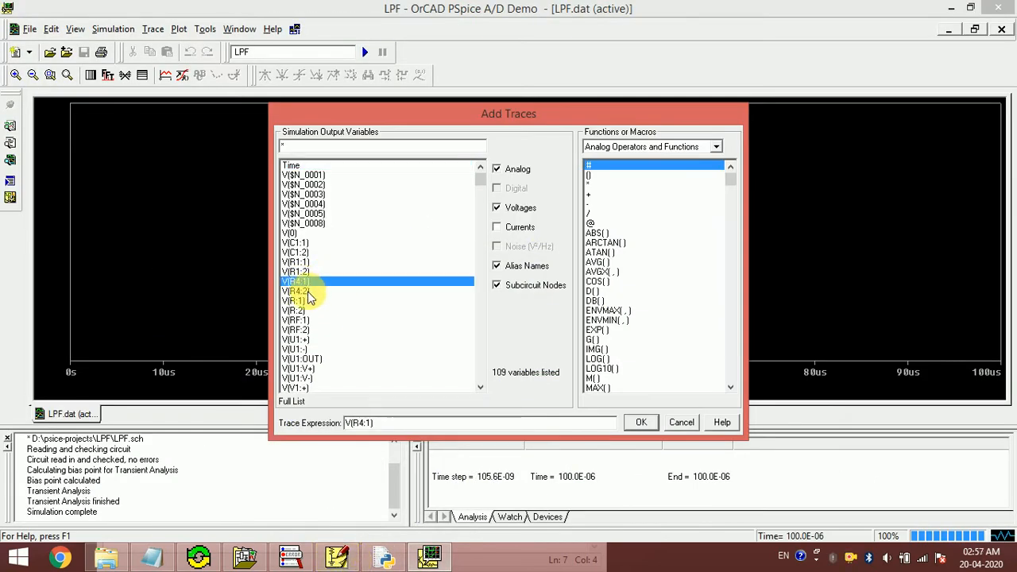
click(308, 293)
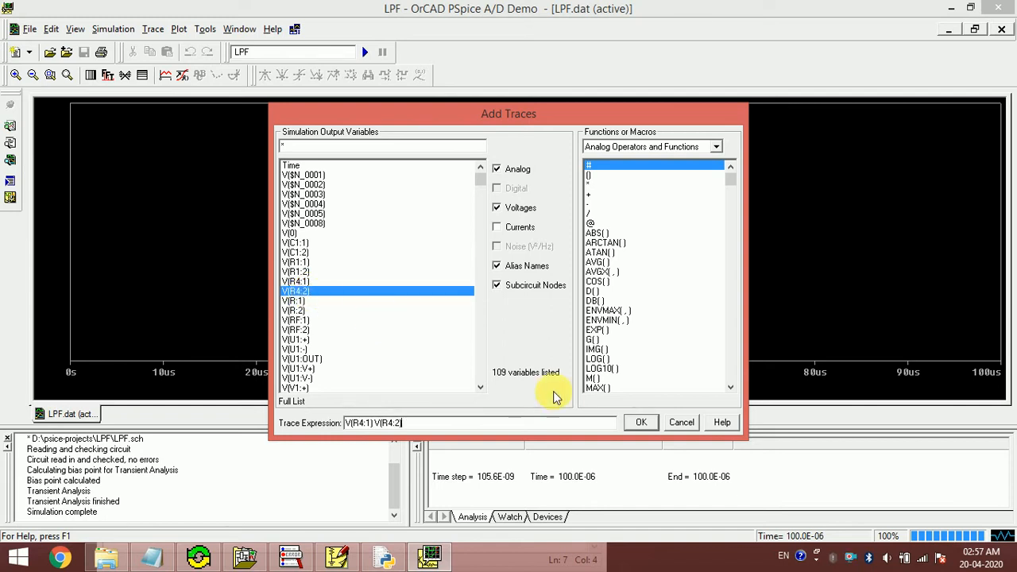
click(636, 422)
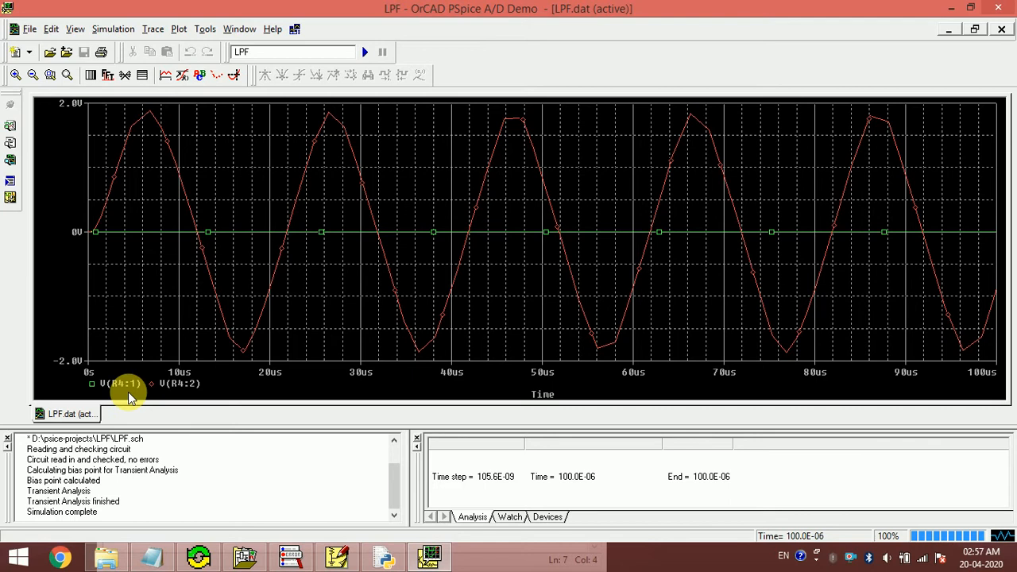
- Compare the LPF schematic with the ±1.8V waveform plot, then close PSpice A/D
click(337, 556)
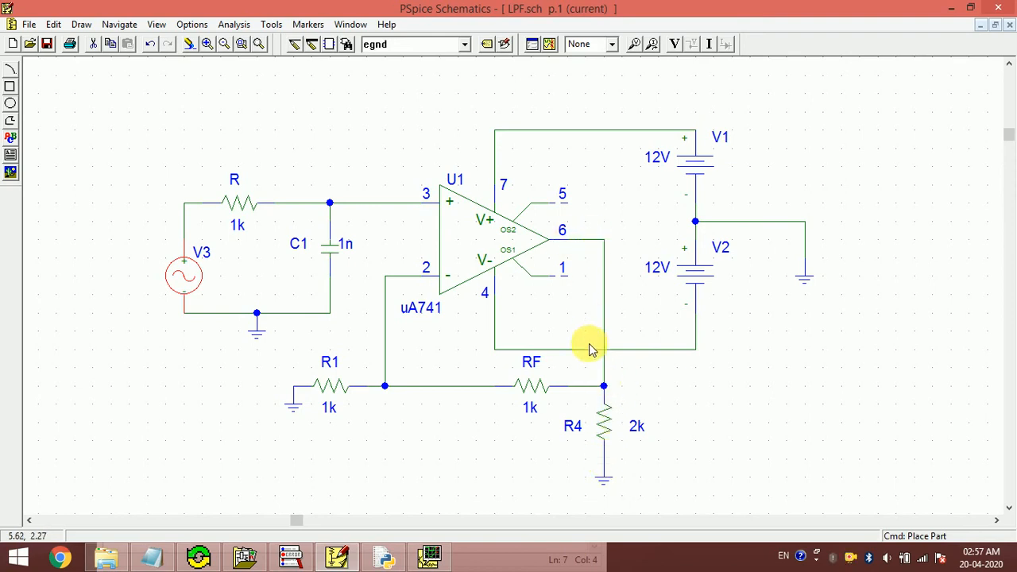
click(429, 556)
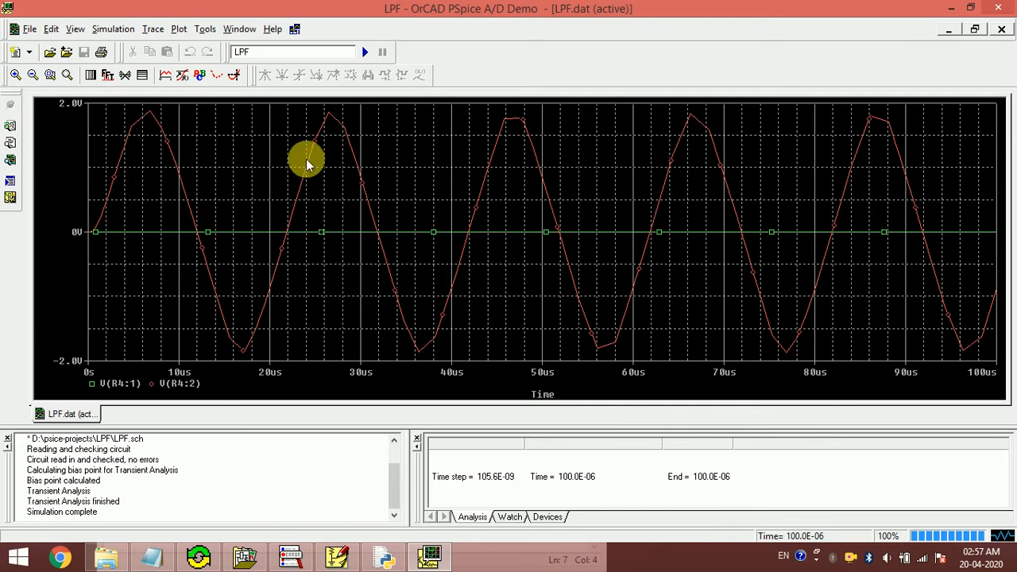
click(336, 557)
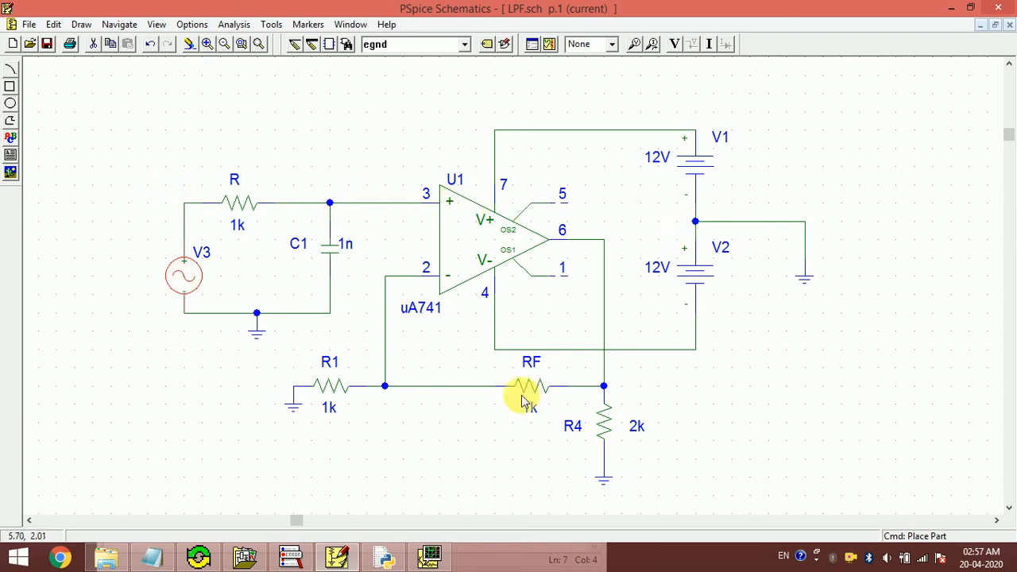
click(433, 559)
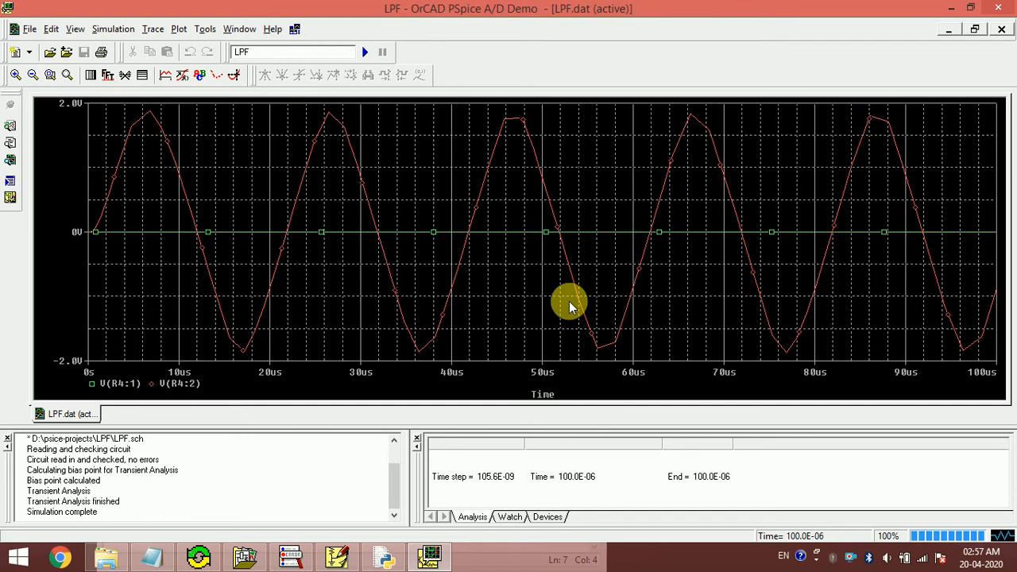
click(429, 558)
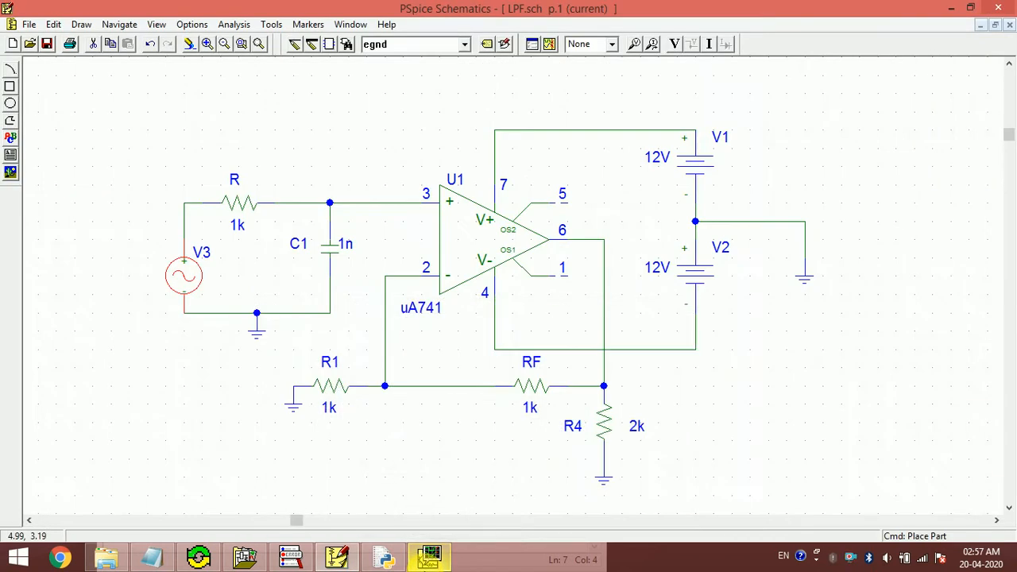
click(429, 559)
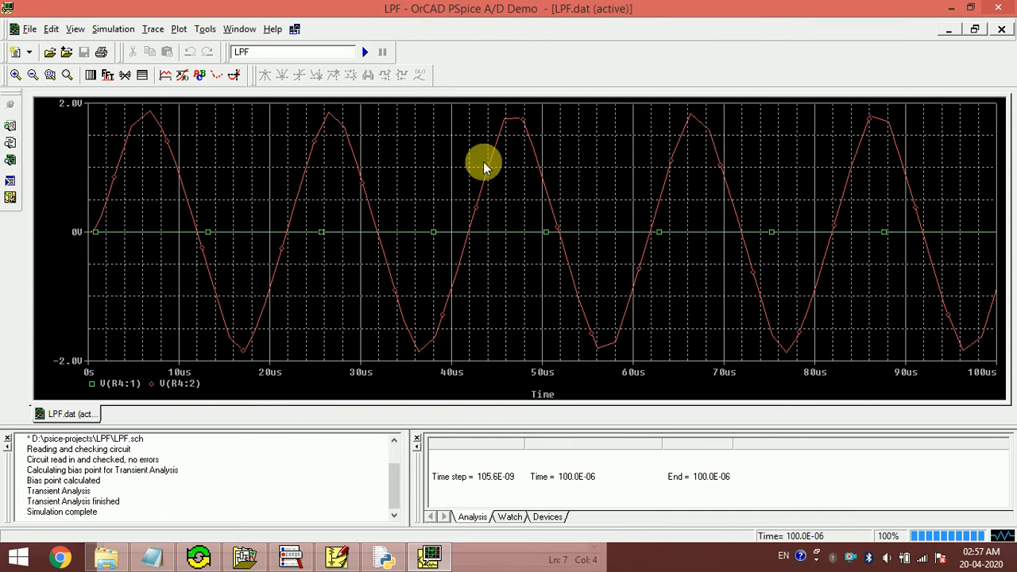
click(997, 8)
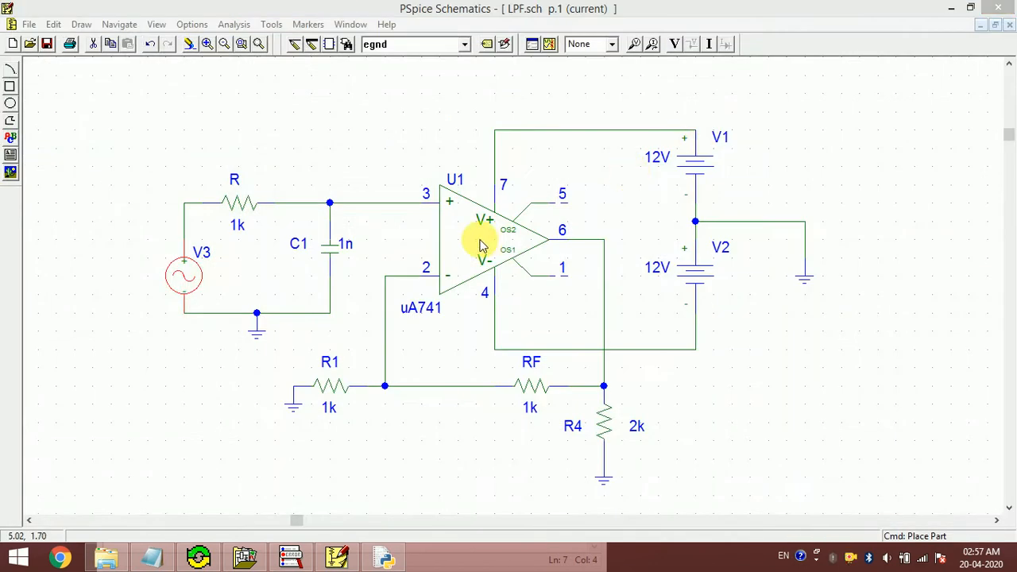
- Set V3's FREQ attribute to 200kHz, save the change, and rerun the LPF simulation
double_click(205, 284)
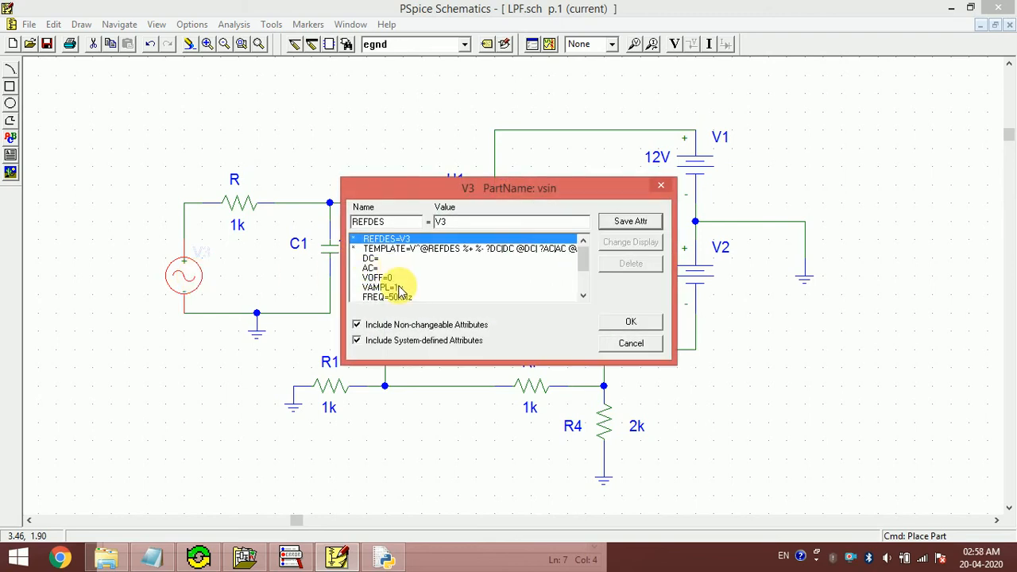
click(405, 298)
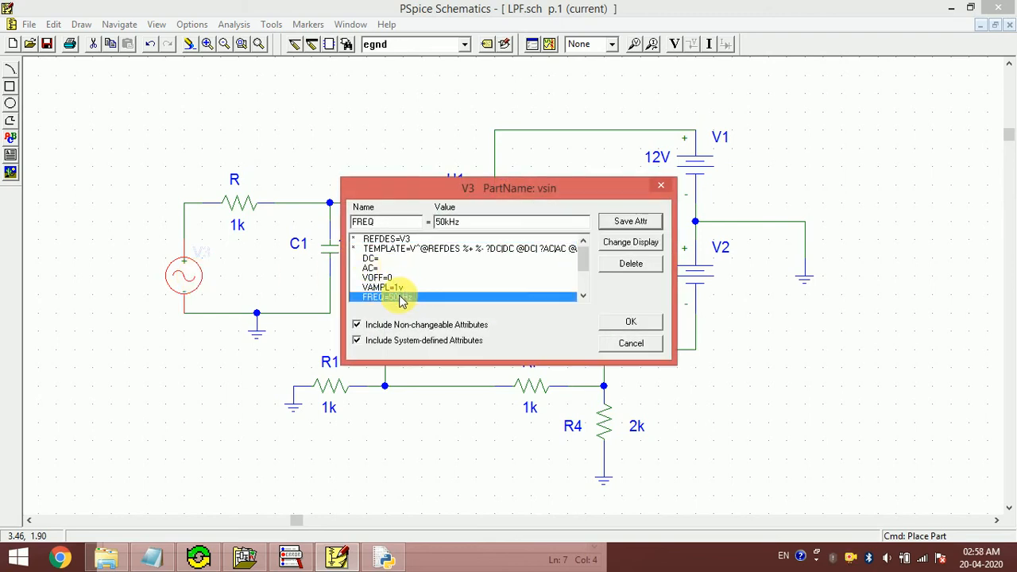
double_click(457, 223)
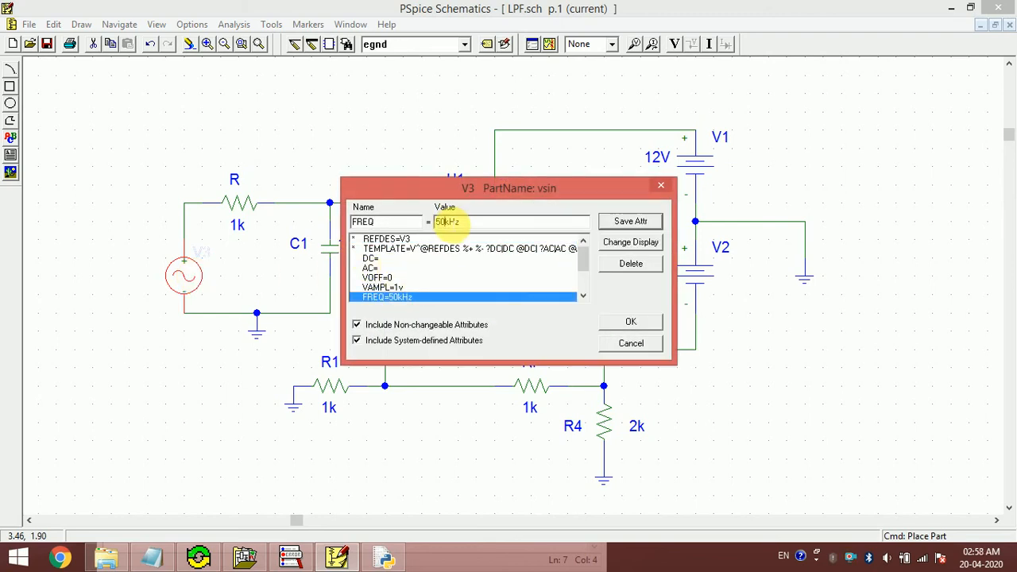
click(150, 557)
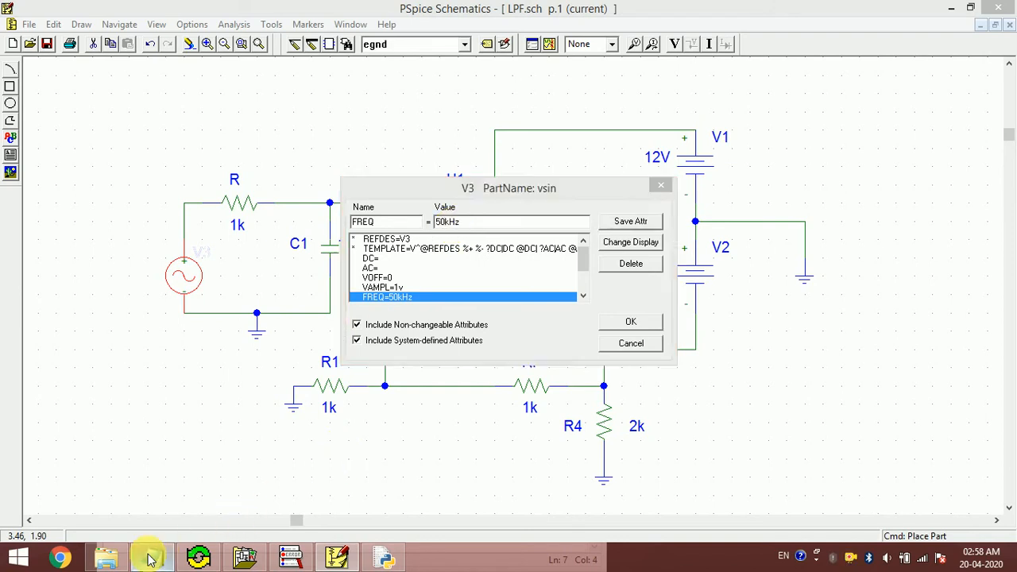
click(149, 558)
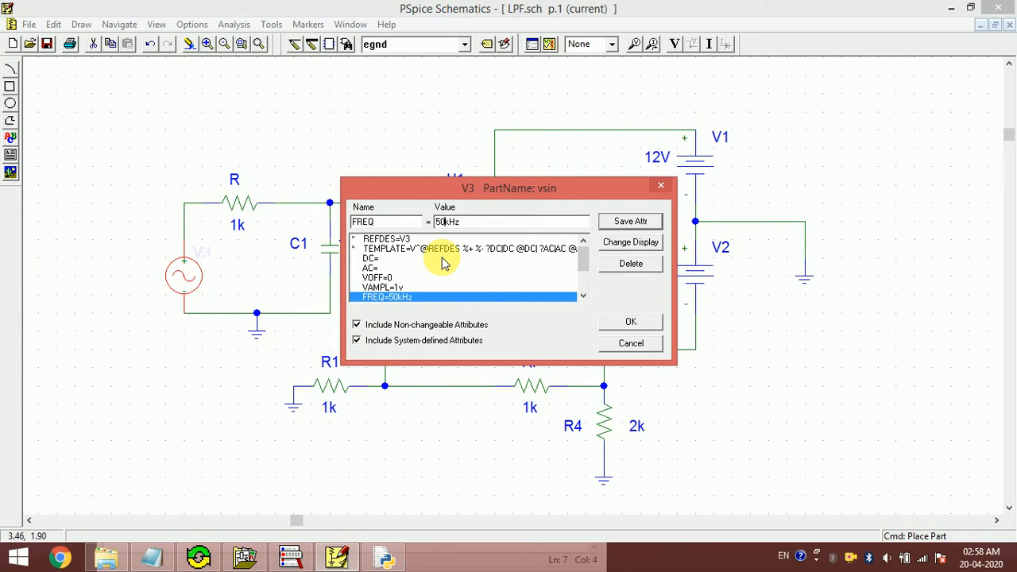
text(20)
click(631, 322)
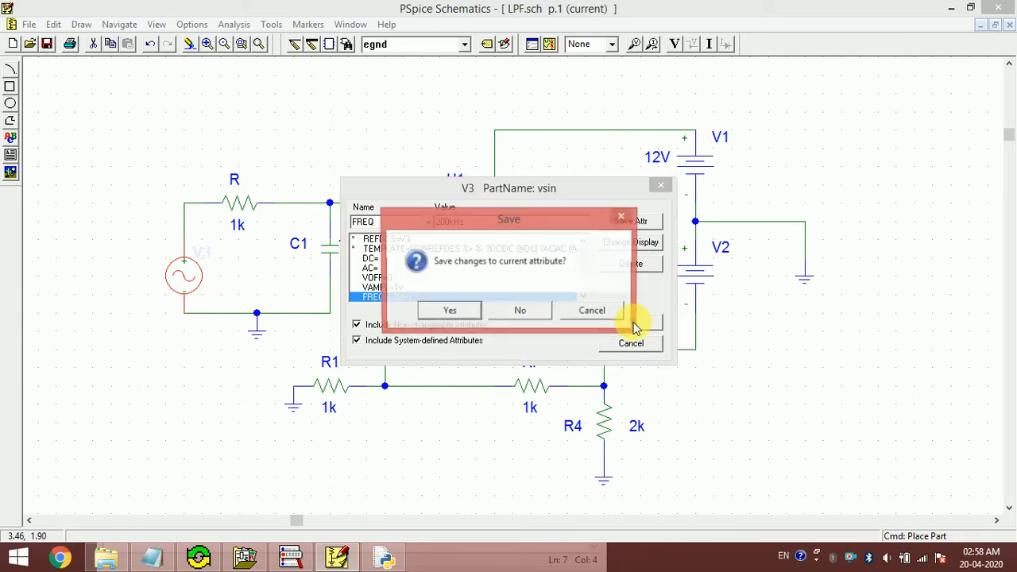
click(448, 312)
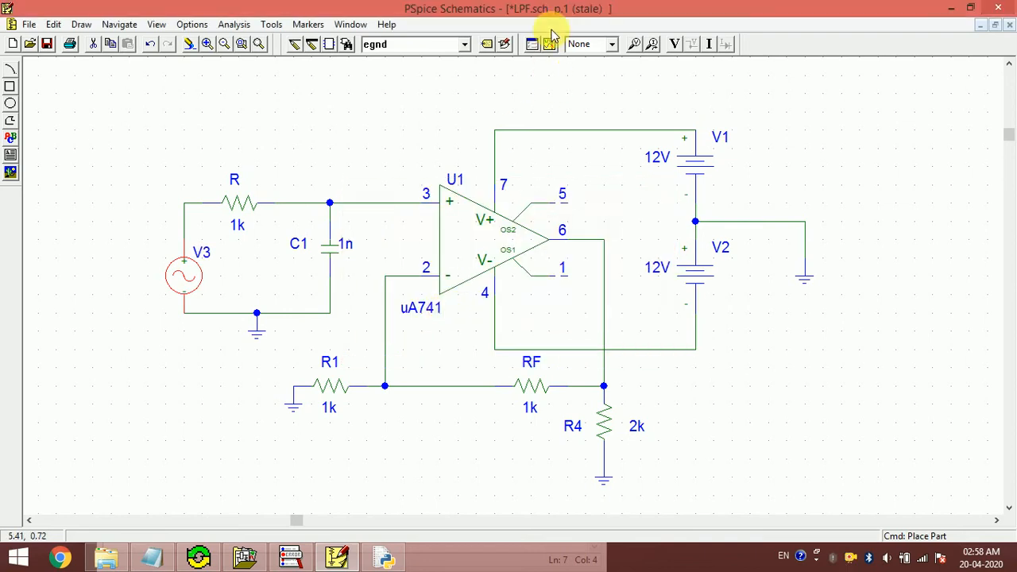
click(551, 45)
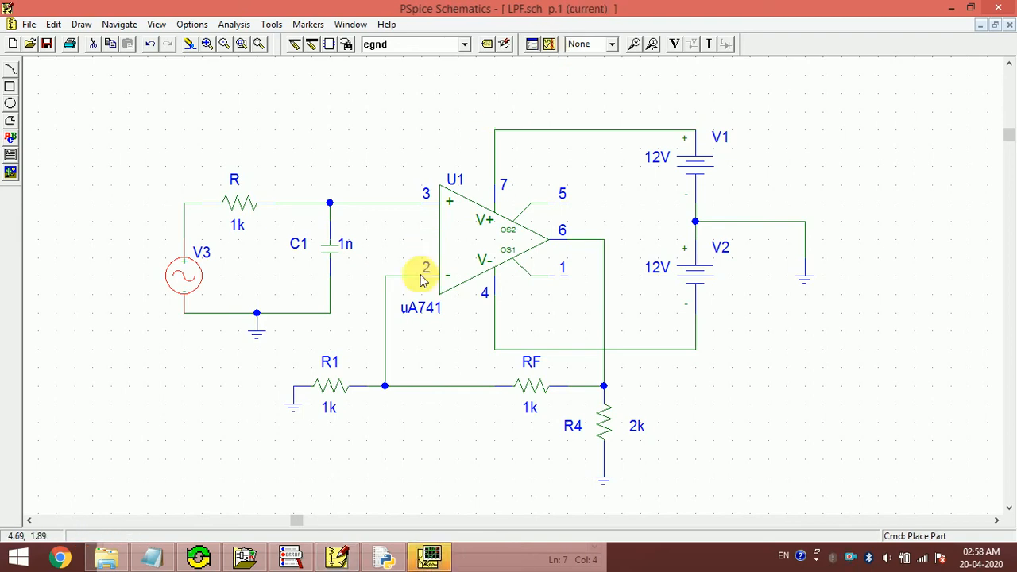
- Plot only V(R4:2) for the 200kHz run, showing a roughly ±0.5V sine
click(429, 558)
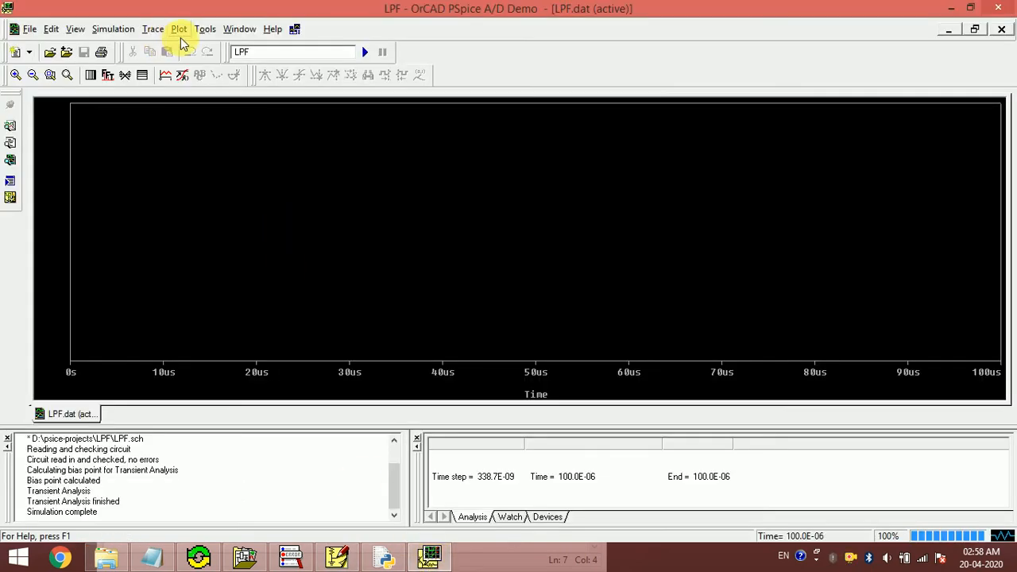
click(167, 75)
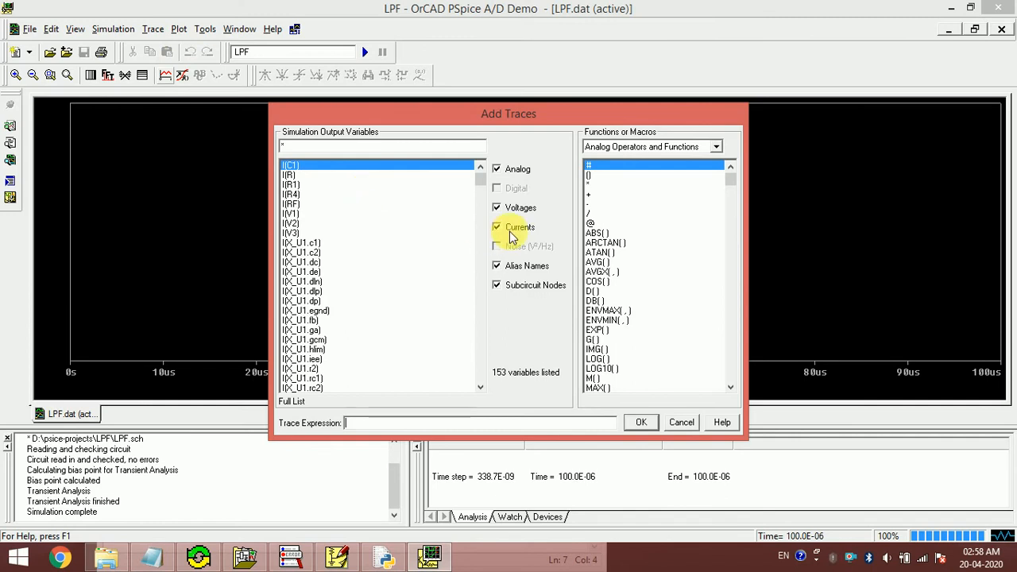
click(525, 229)
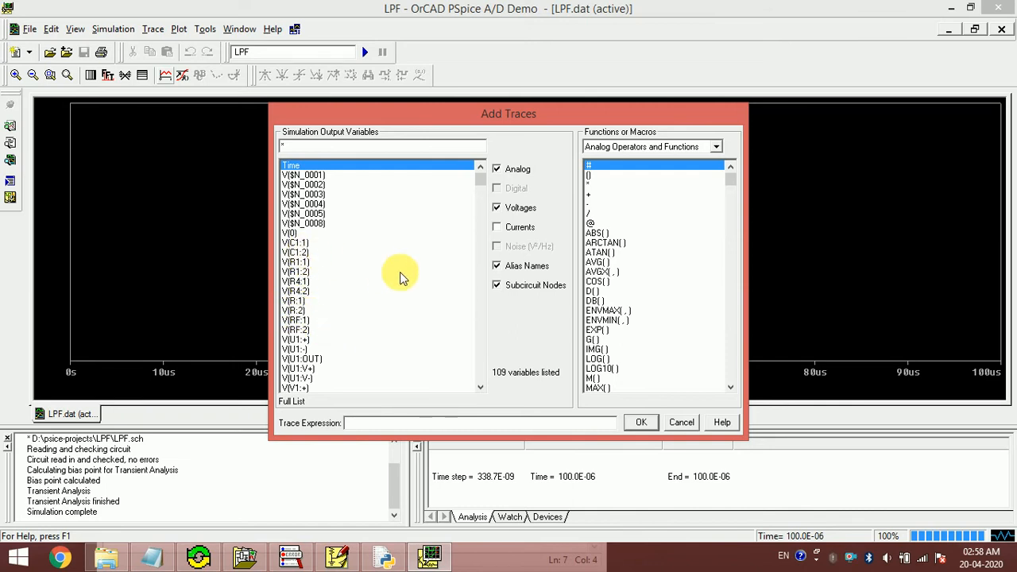
click(298, 291)
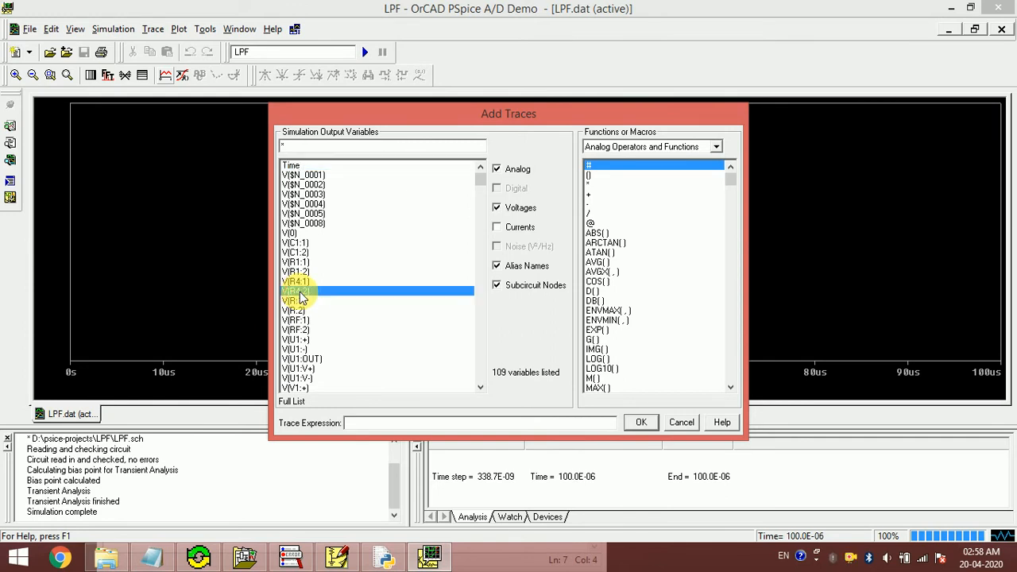
click(641, 422)
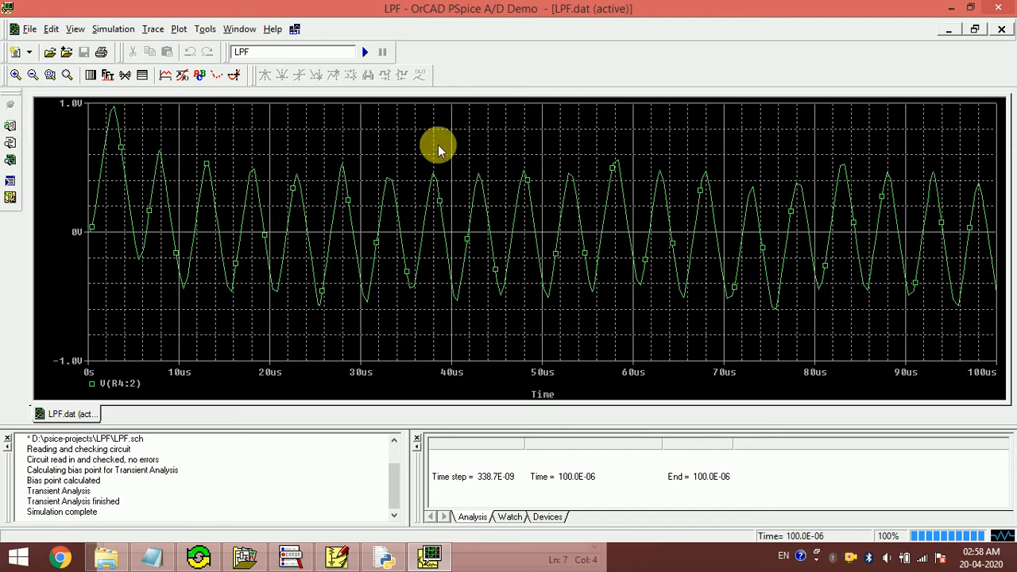
click(166, 75)
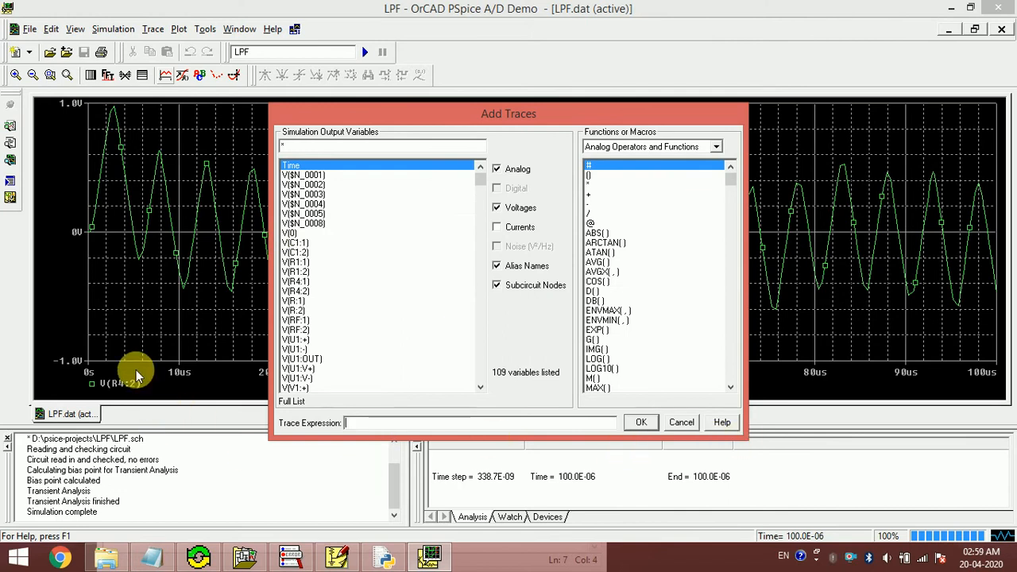
- Add V(R4:1) next to V(R4:2), compare with the schematic, then close the LPF.dat plot
click(309, 282)
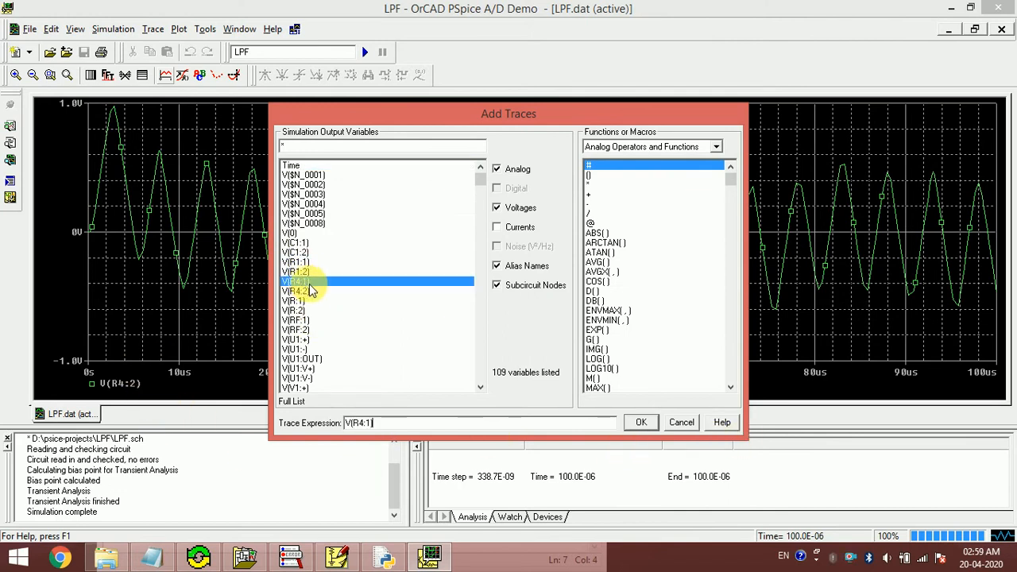
click(642, 423)
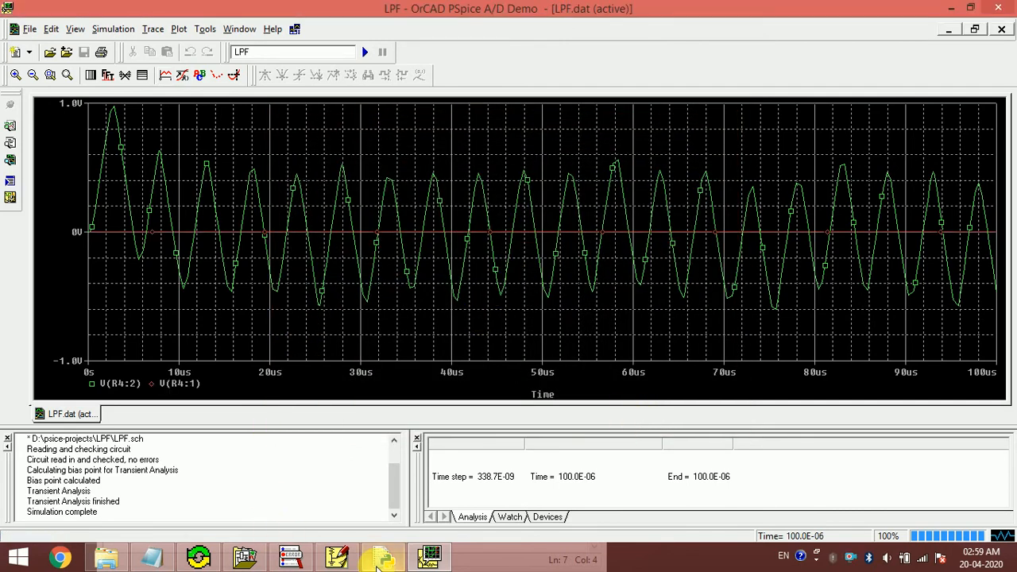
click(337, 558)
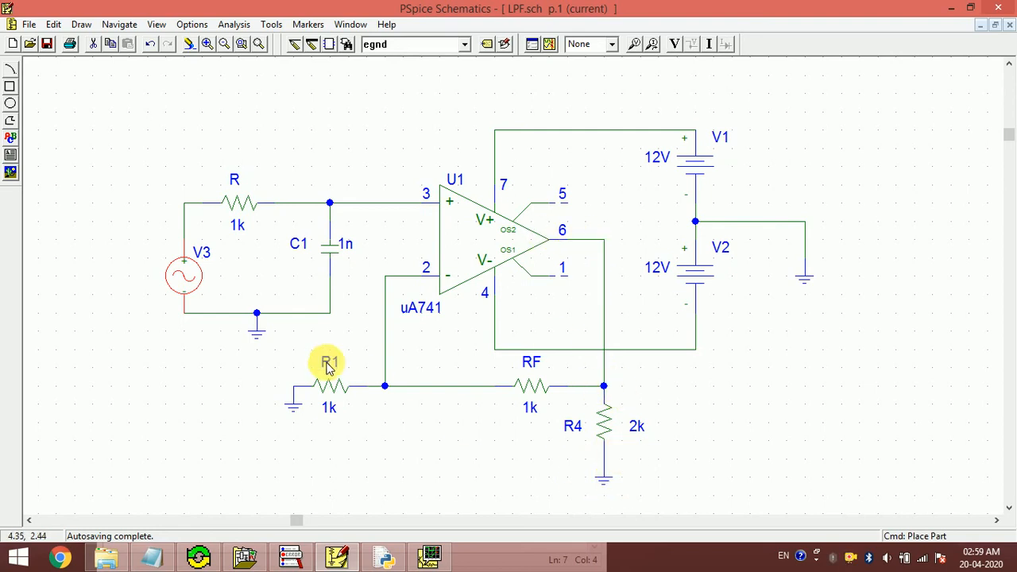
click(427, 559)
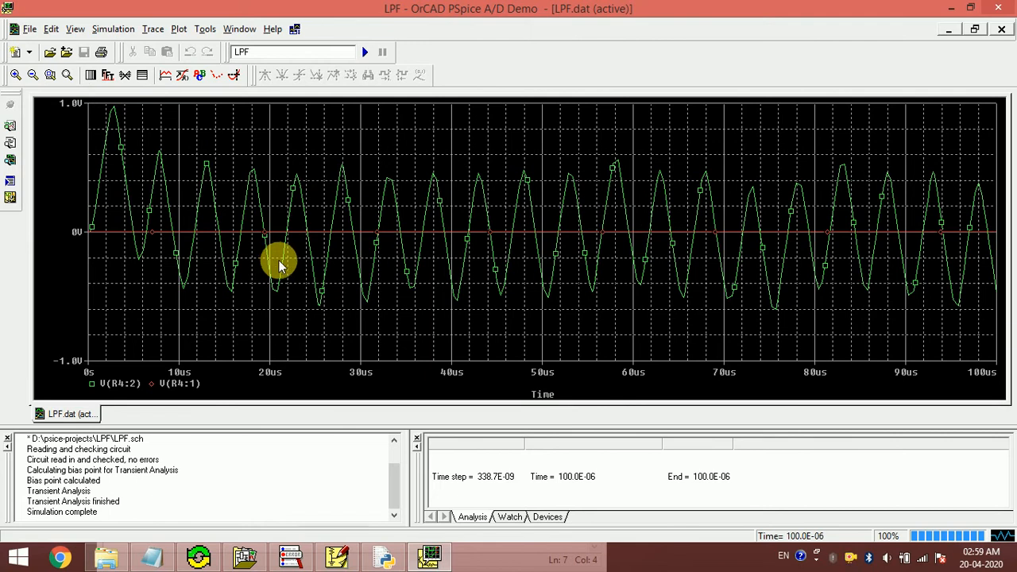
click(1004, 30)
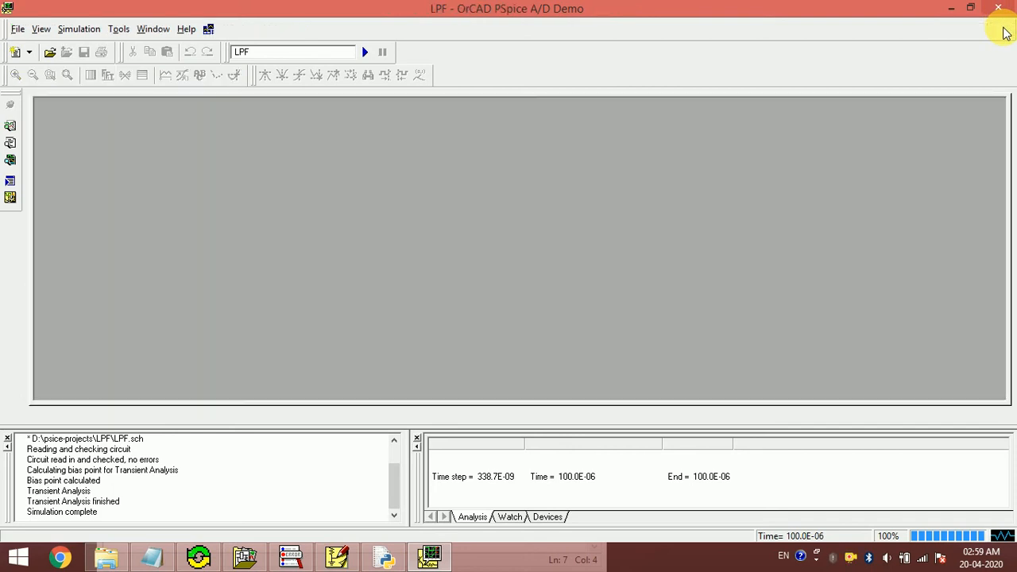
- Close PSpice A/D, delete sine source V3, and place a vac source in the wire gap
click(998, 8)
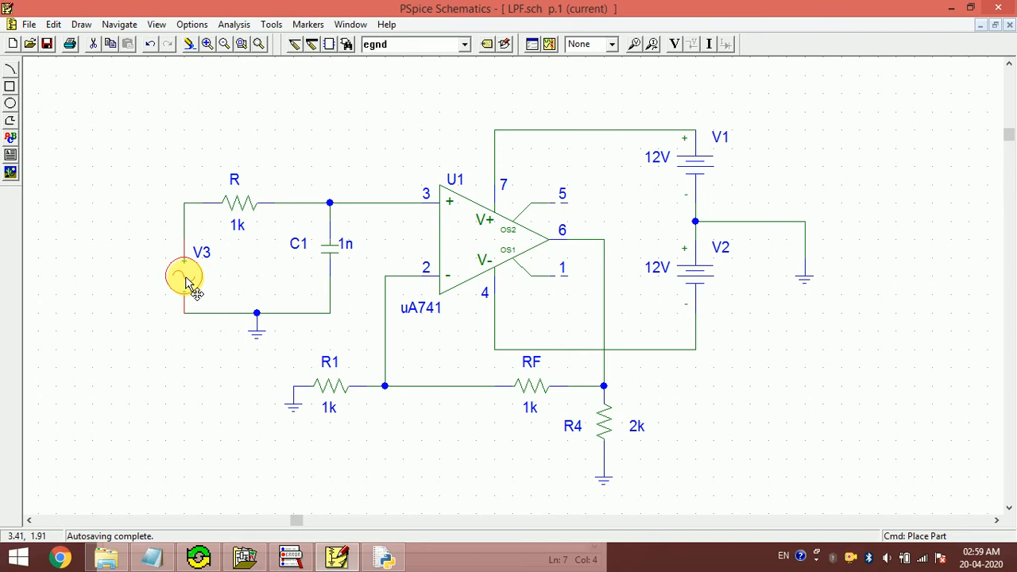
key(Delete)
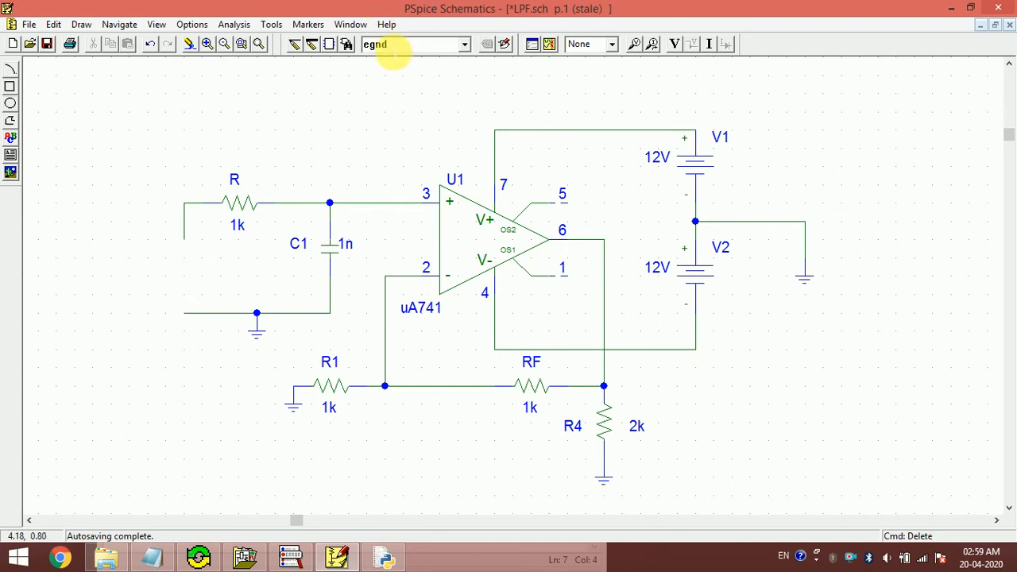
click(390, 47)
text(V)
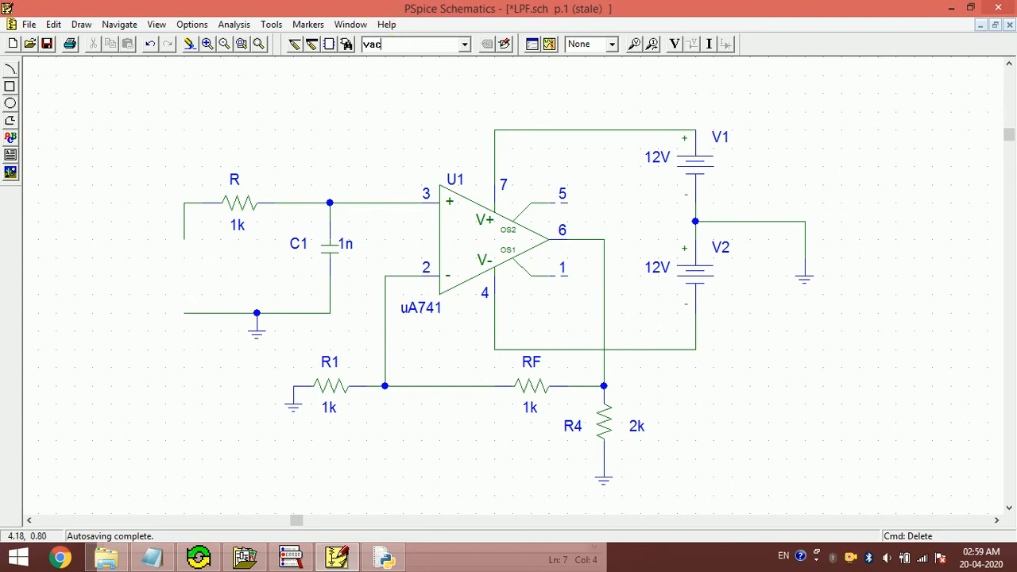
key(Return)
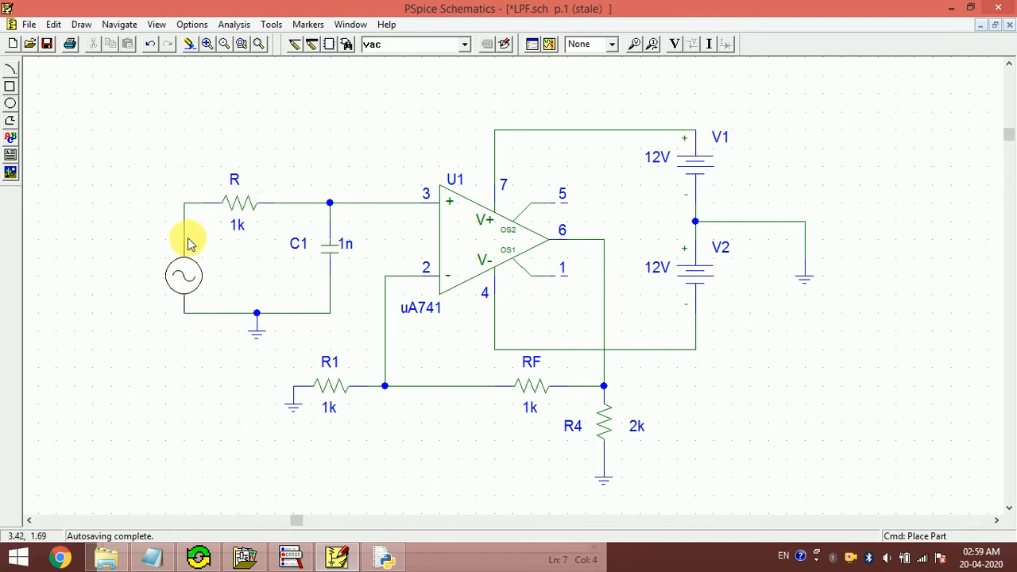
click(189, 244)
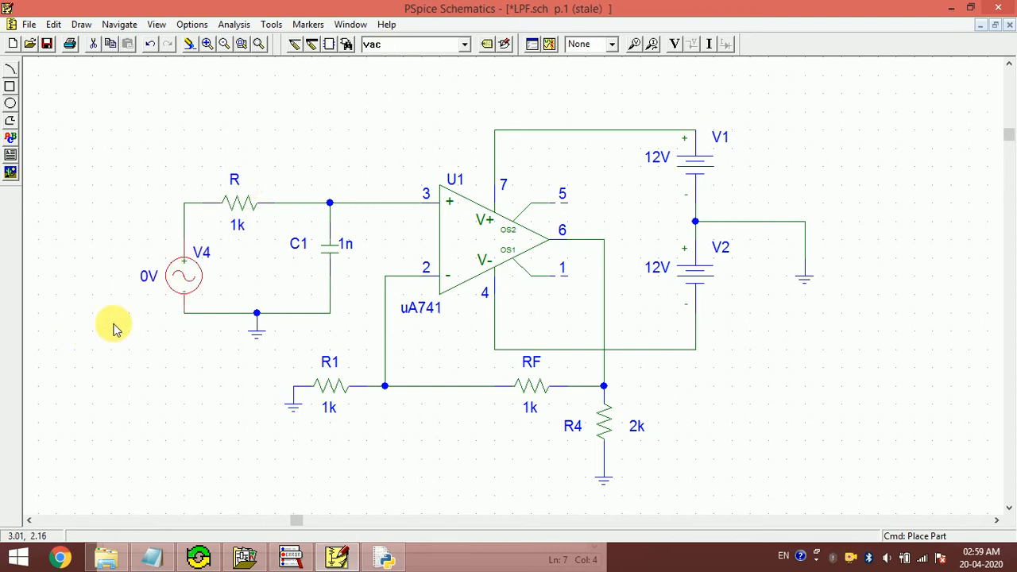
- Change the new source V4's AC magnitude from 0 to 1V
double_click(183, 278)
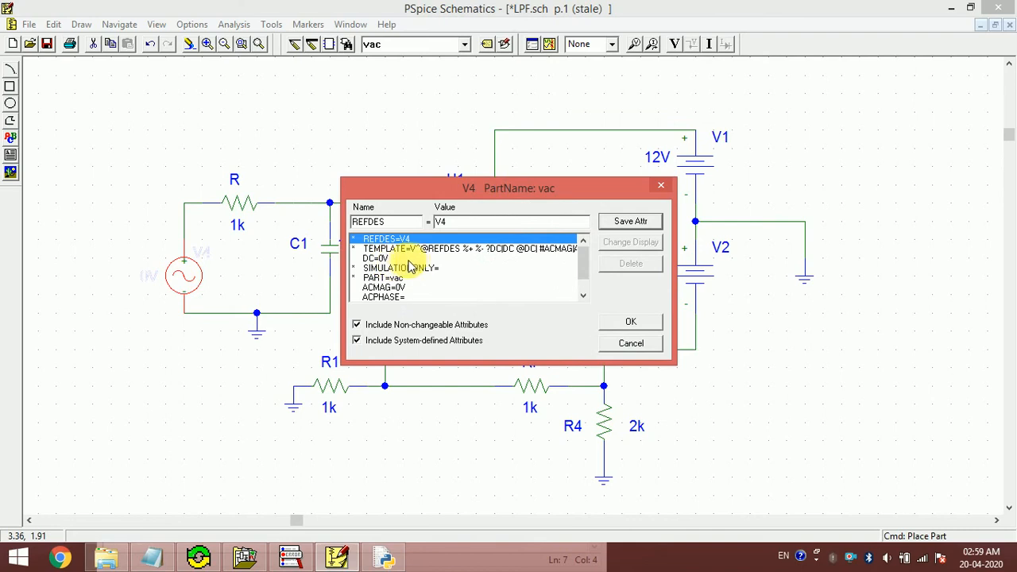
click(633, 343)
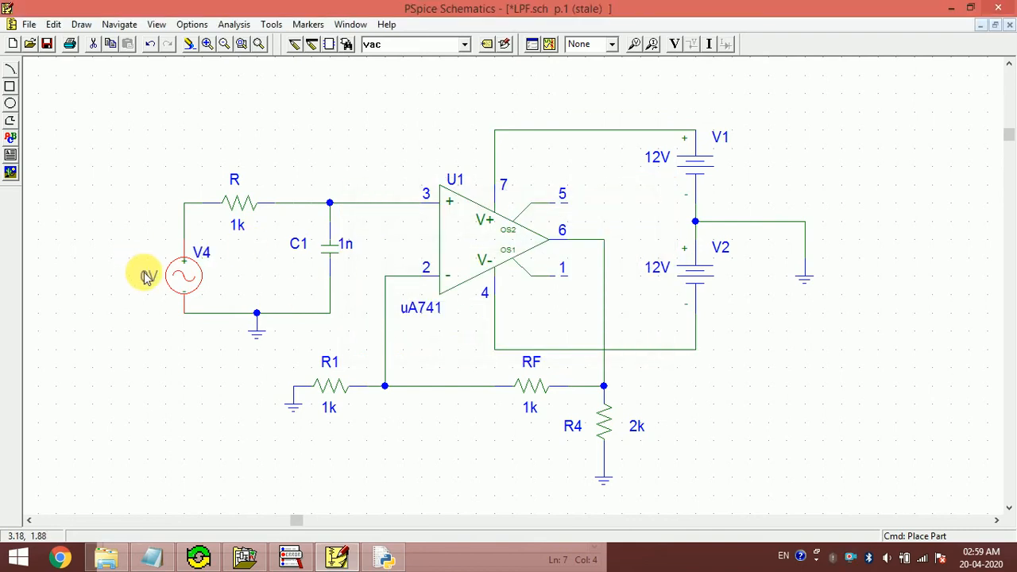
double_click(147, 276)
key(End)
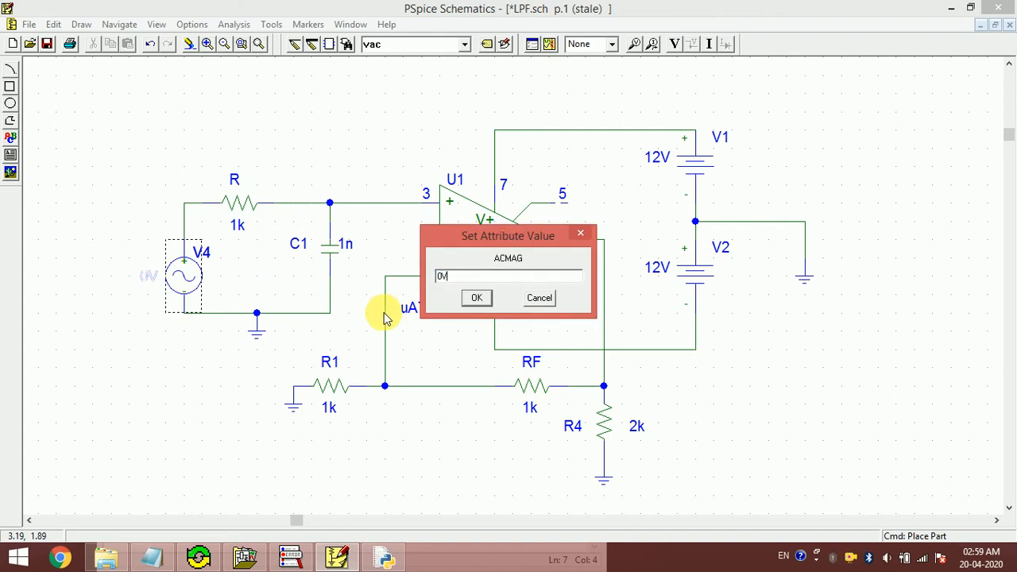
key(Left)
key(BackSpace)
text(1)
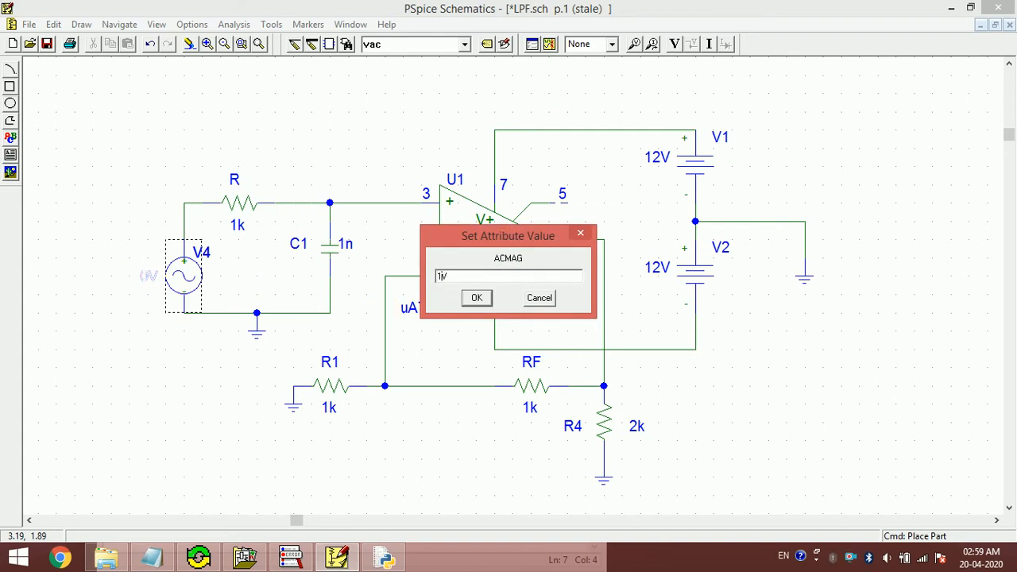
key(Return)
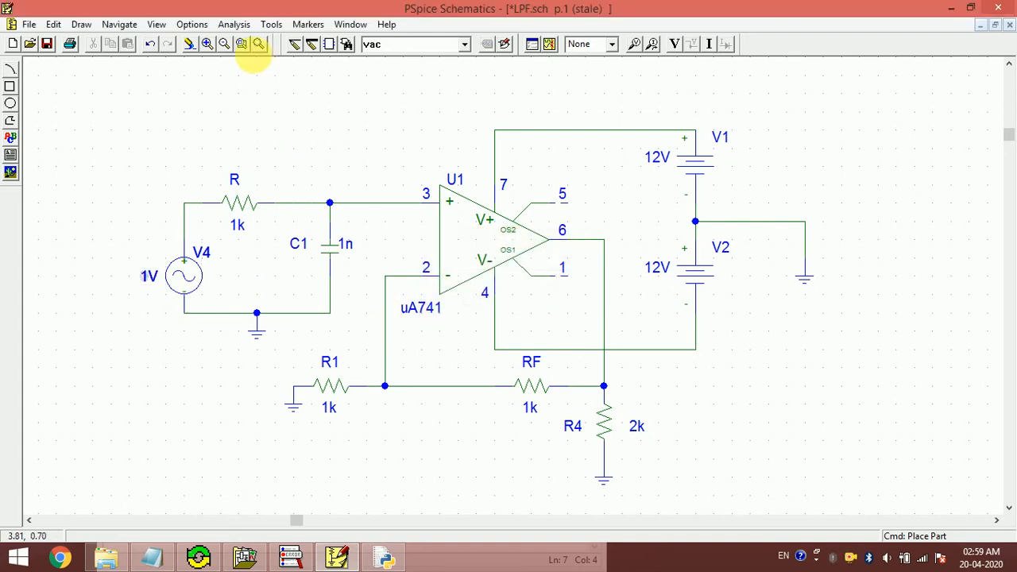
click(231, 24)
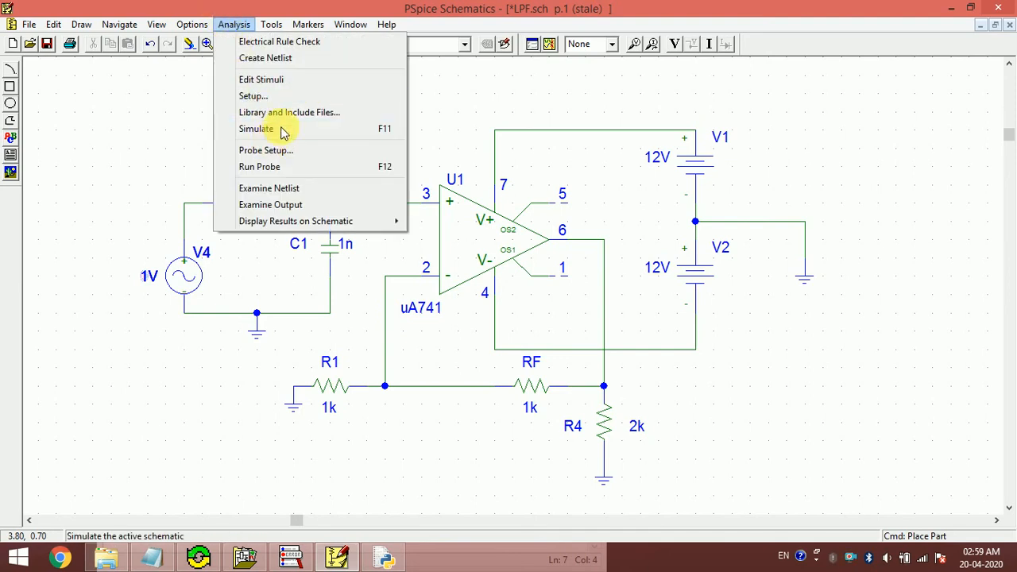
- Enable the AC sweep in Analysis Setup with decade spacing
click(251, 95)
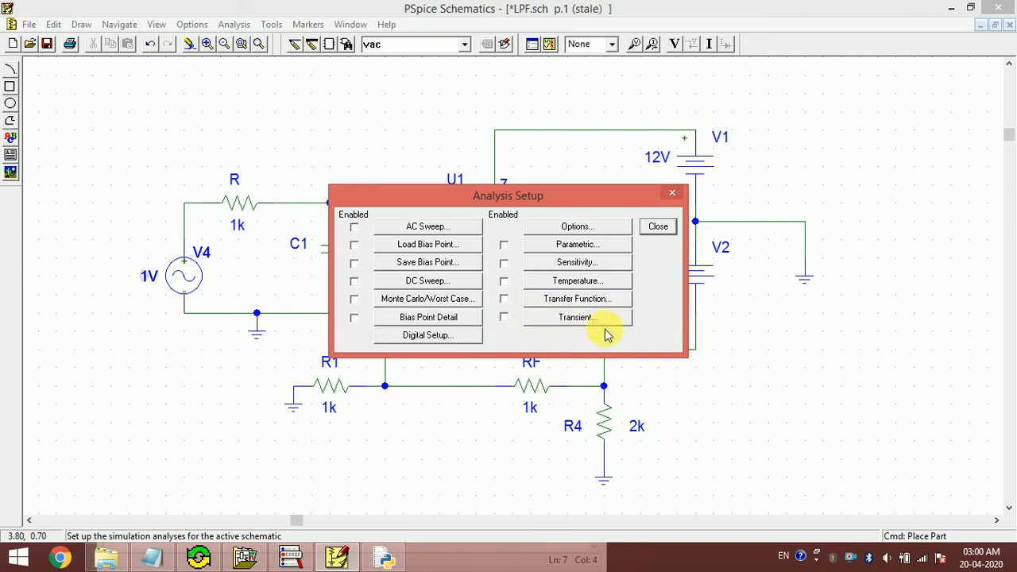
click(430, 229)
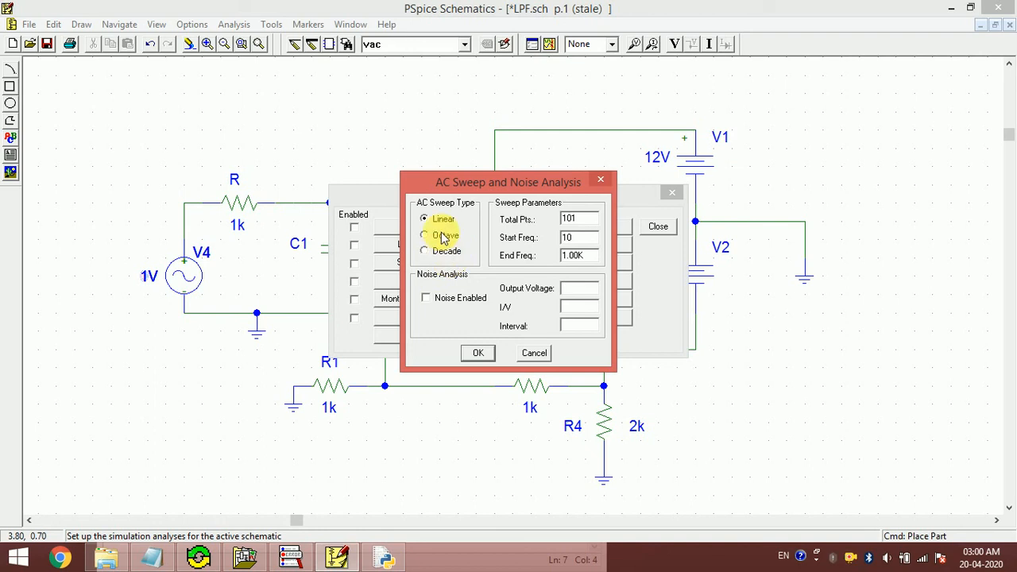
click(438, 237)
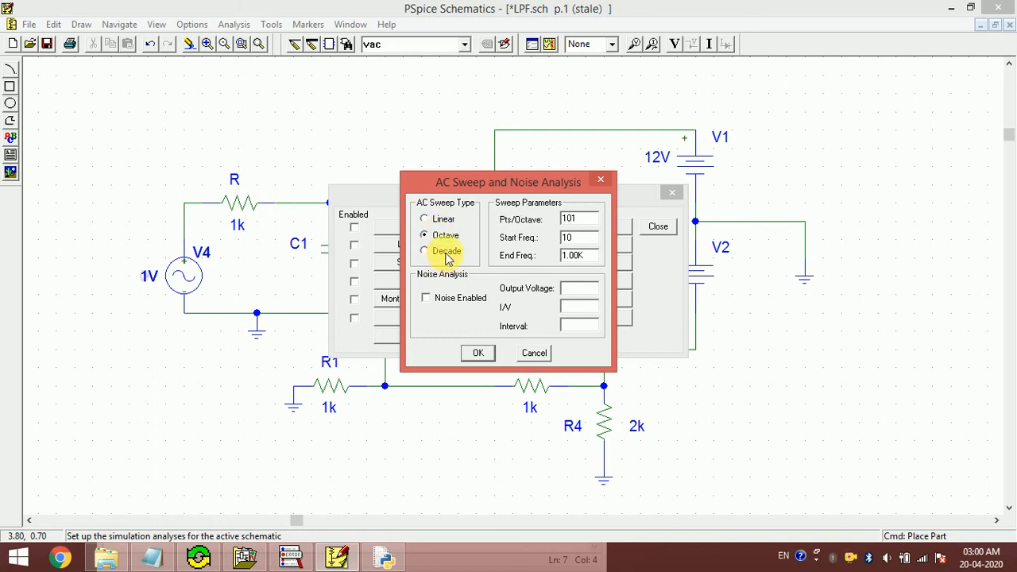
click(448, 260)
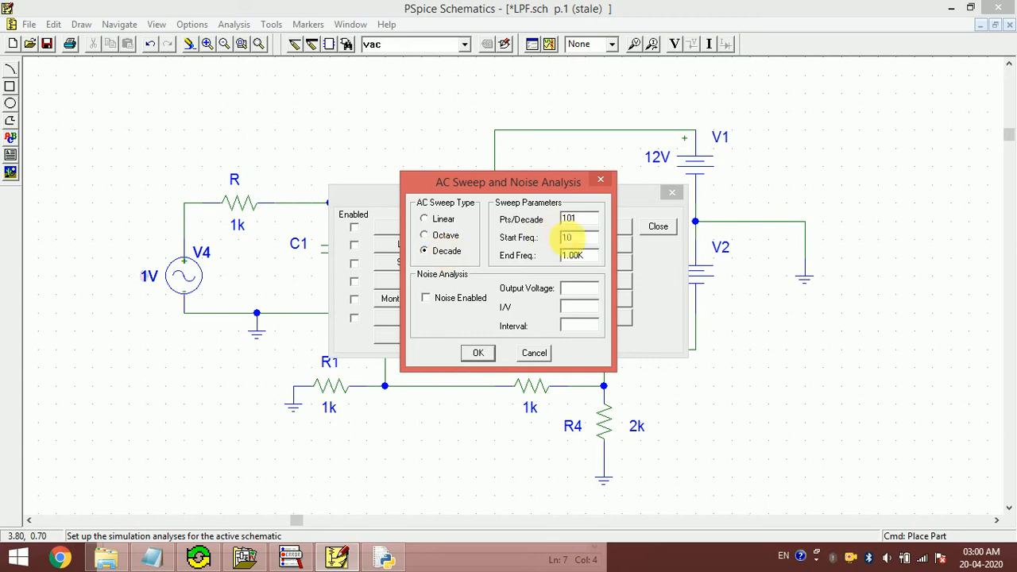
- Set the sweep from 1K to 10M at 101 points per decade, and close the setup
click(581, 237)
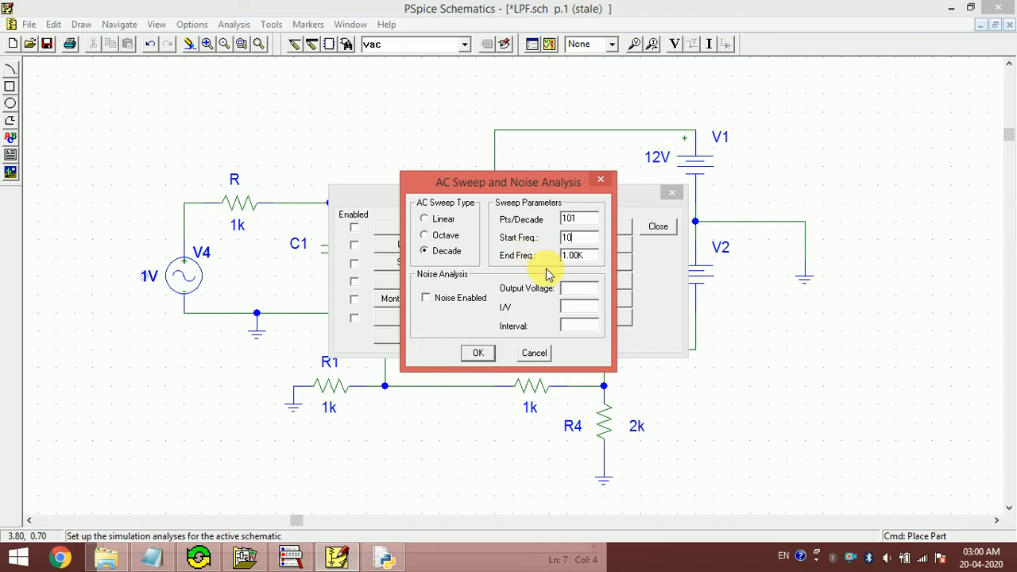
click(478, 353)
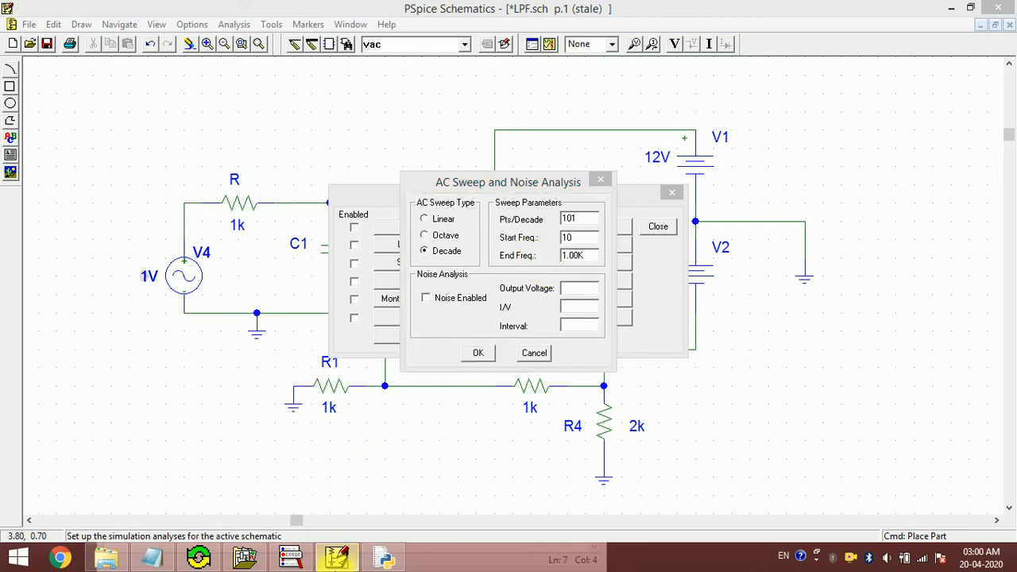
click(374, 560)
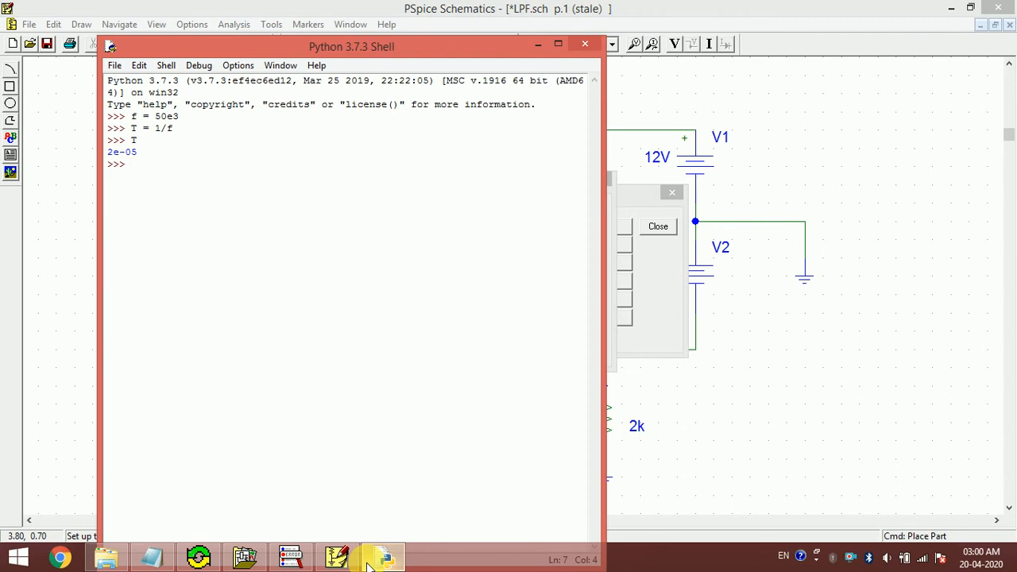
click(368, 561)
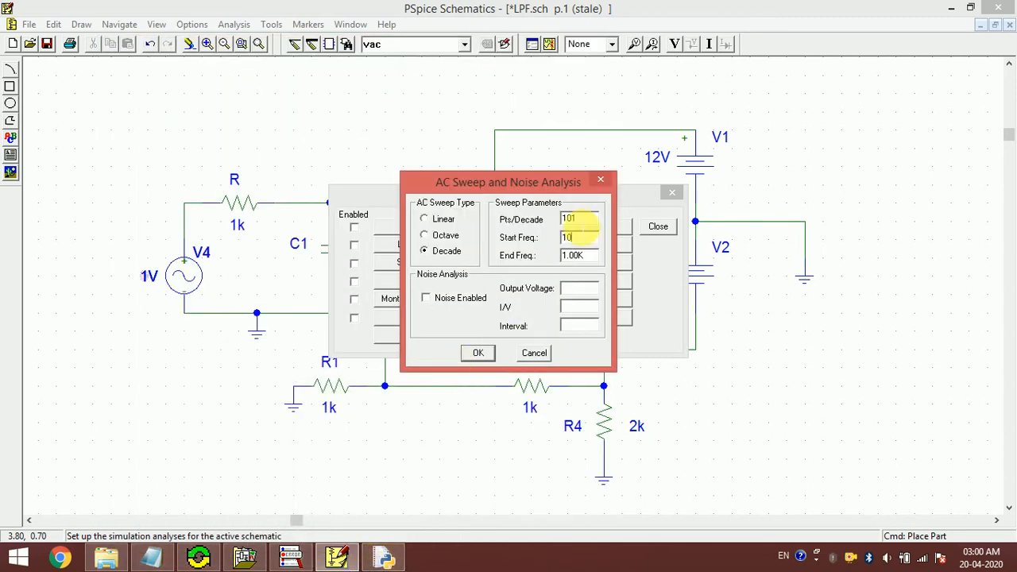
click(581, 238)
text(1)
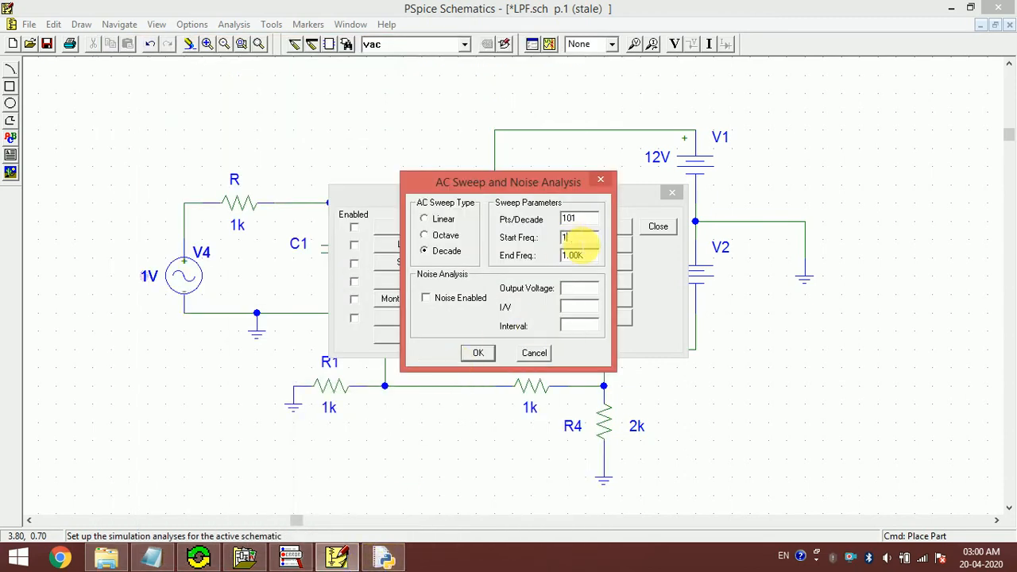
text(K)
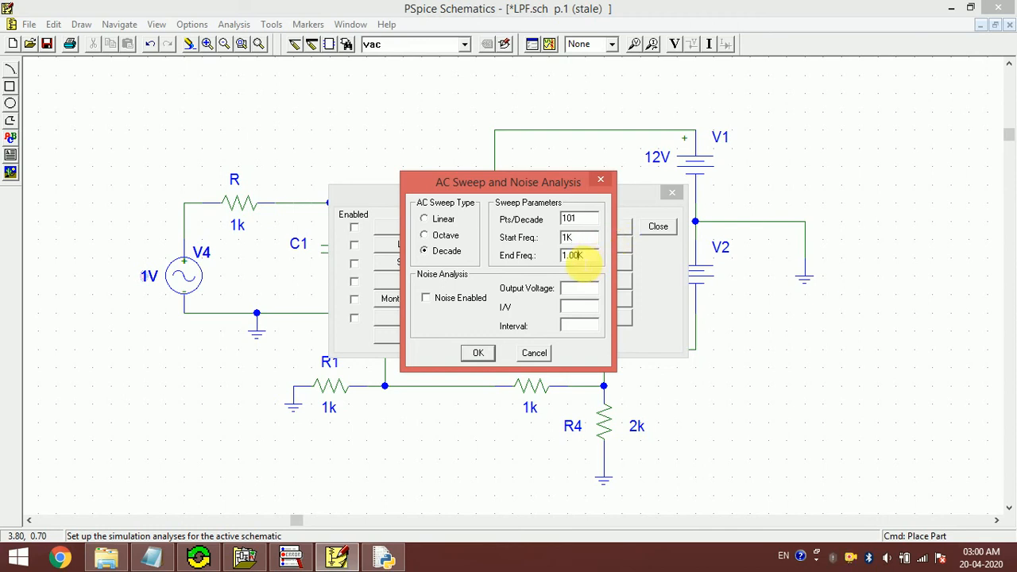
key(BackSpace)
key(BackSpace)
text(10M)
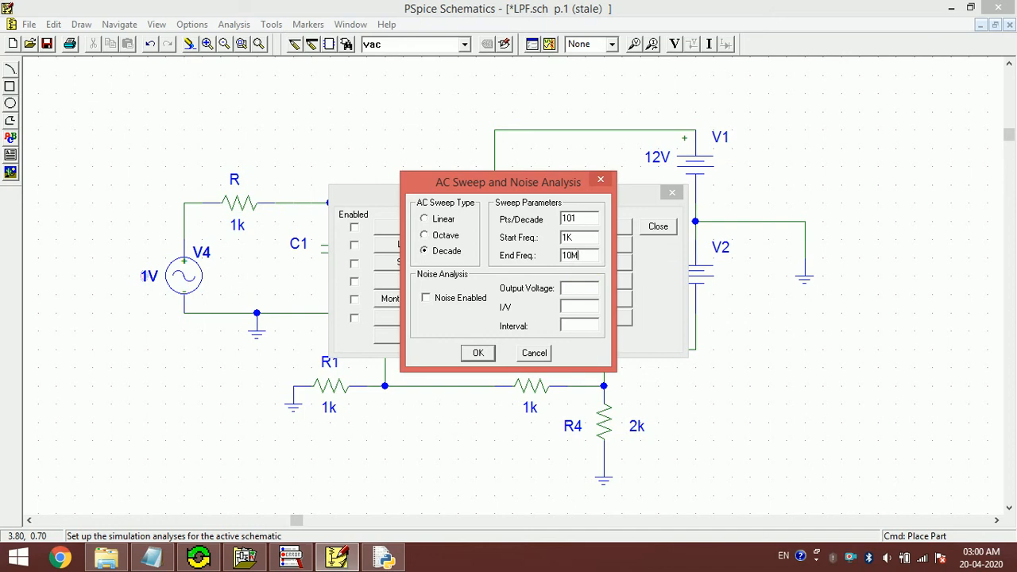
click(477, 354)
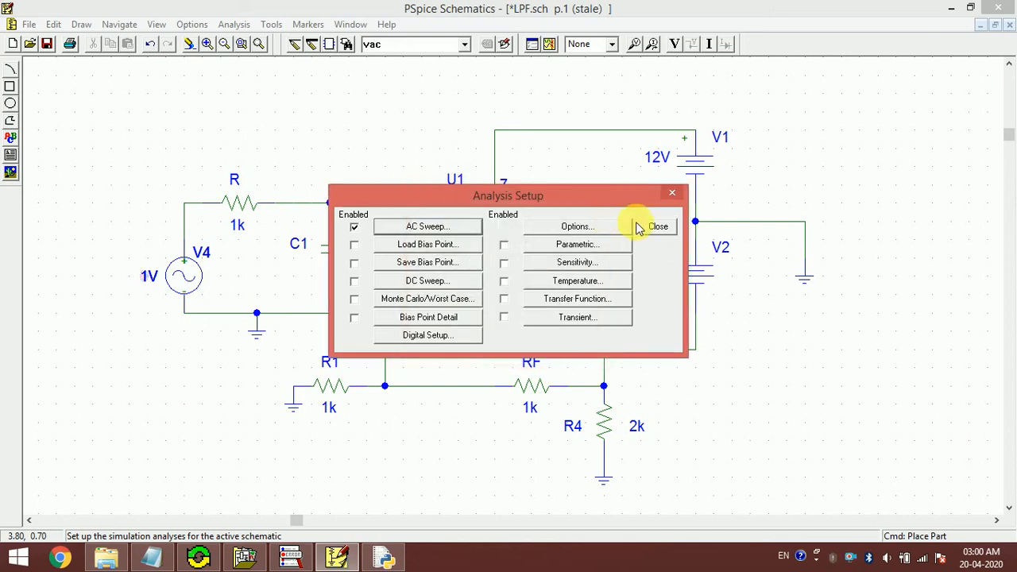
click(659, 229)
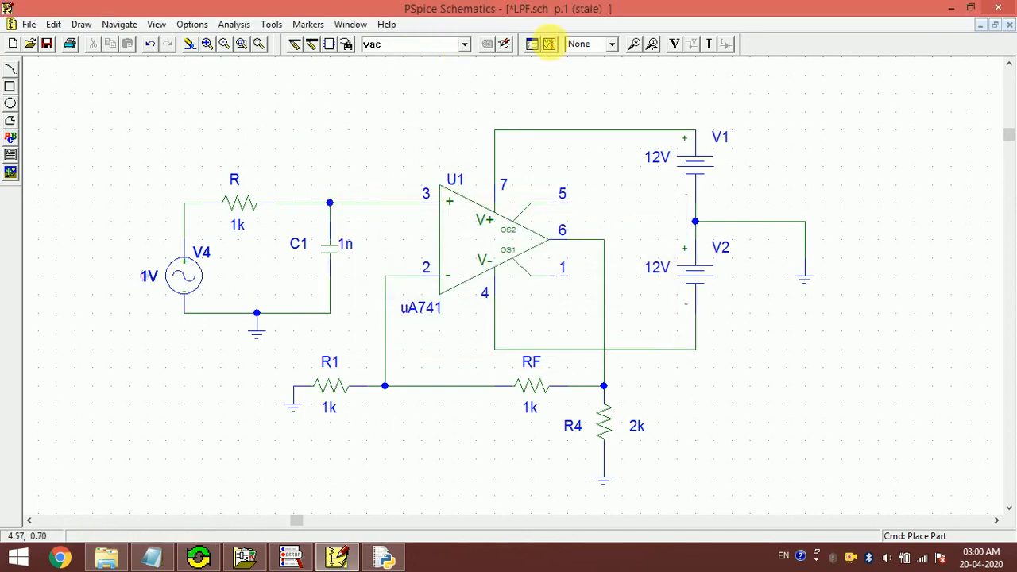
- Run the AC simulation, inspect its 'Invalid value' error in the log, and close PSpice A/D
click(550, 46)
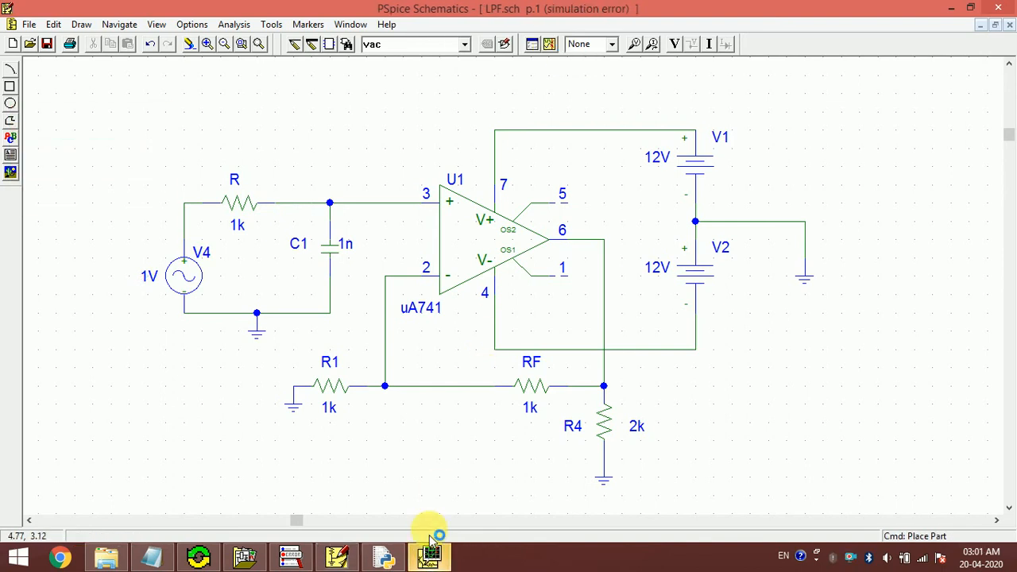
click(430, 559)
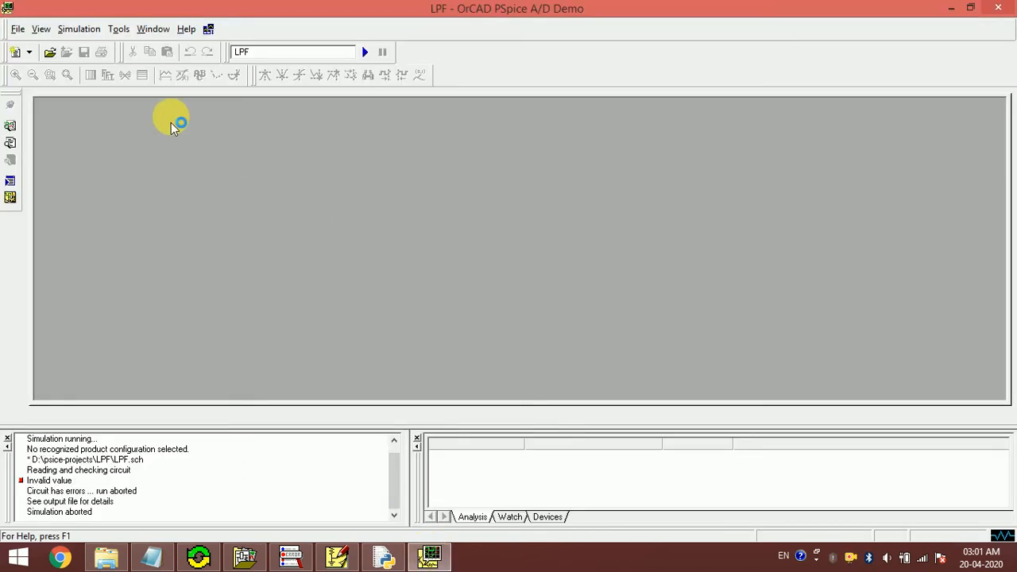
click(49, 480)
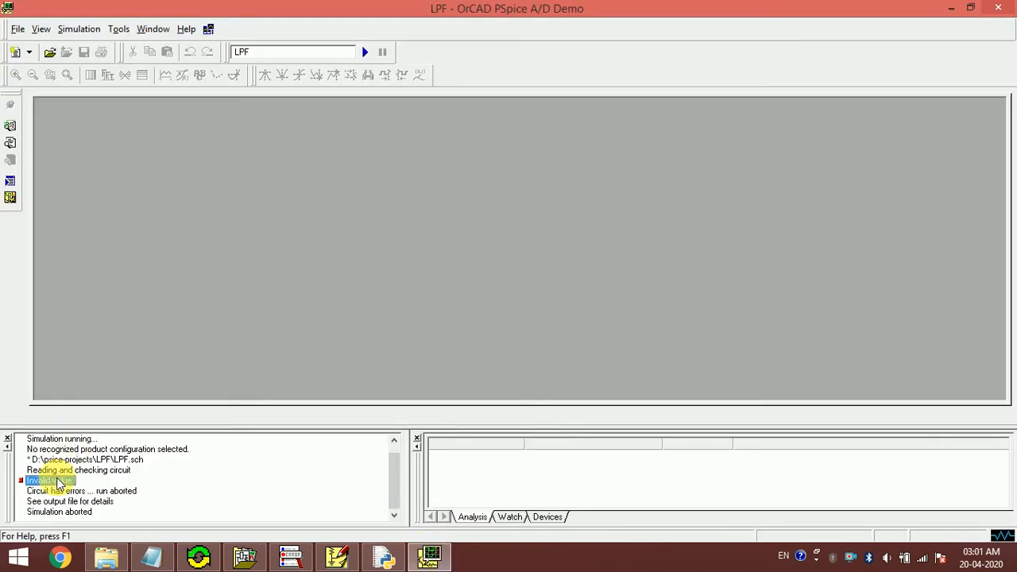
click(998, 8)
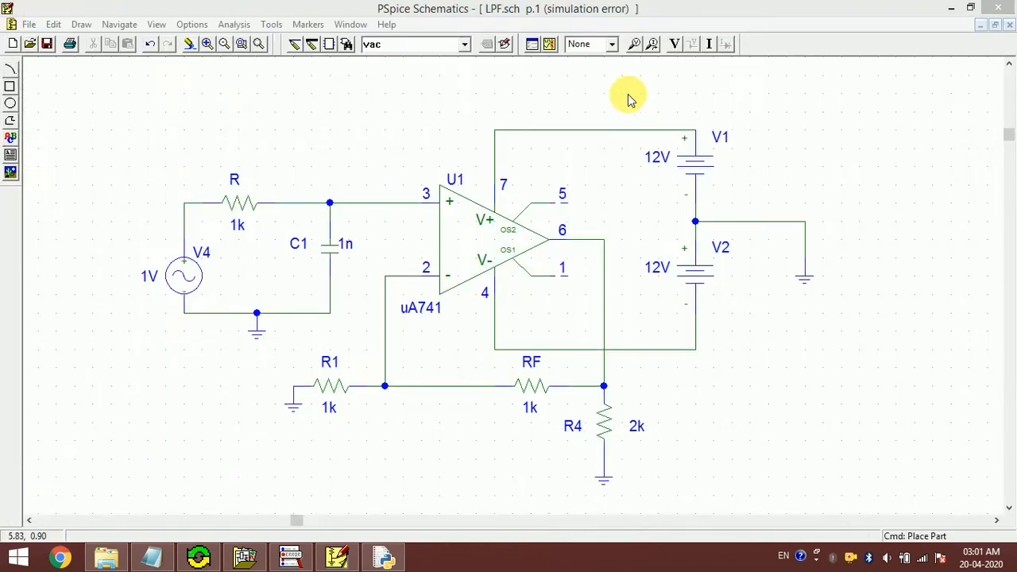
- Correct the AC sweep end frequency from 10M to 10Meg and rerun the simulation
click(231, 24)
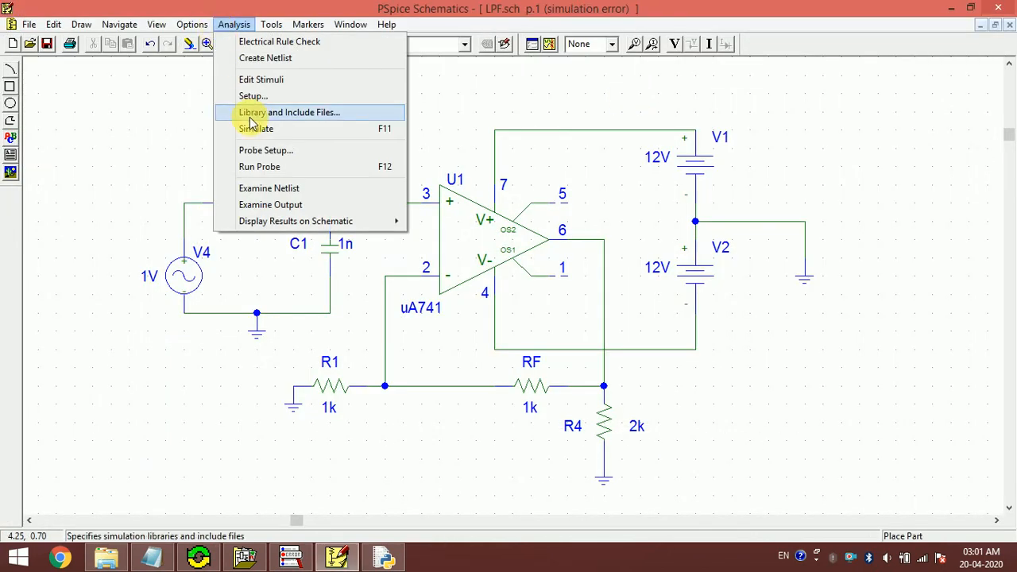
click(292, 100)
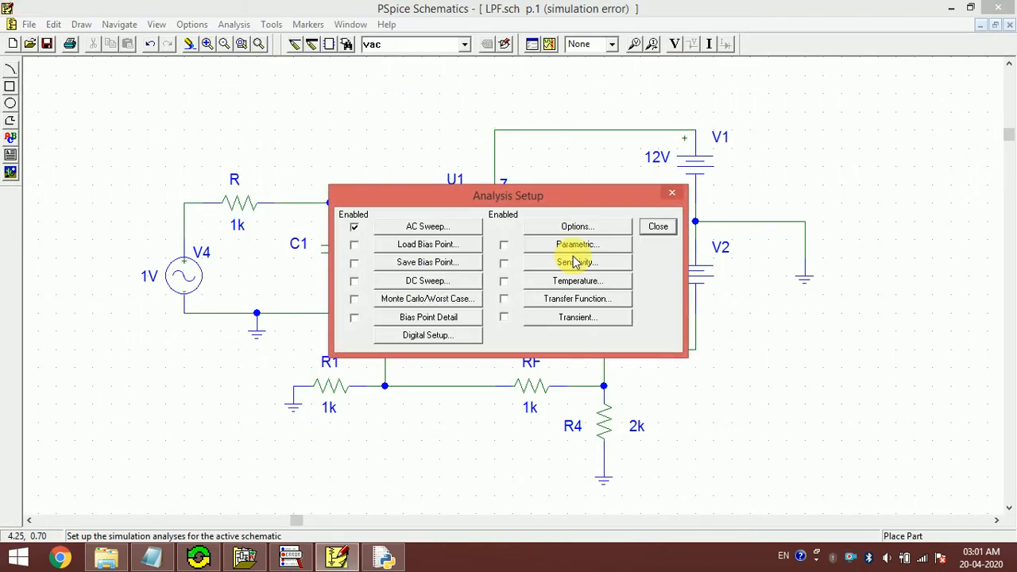
click(427, 228)
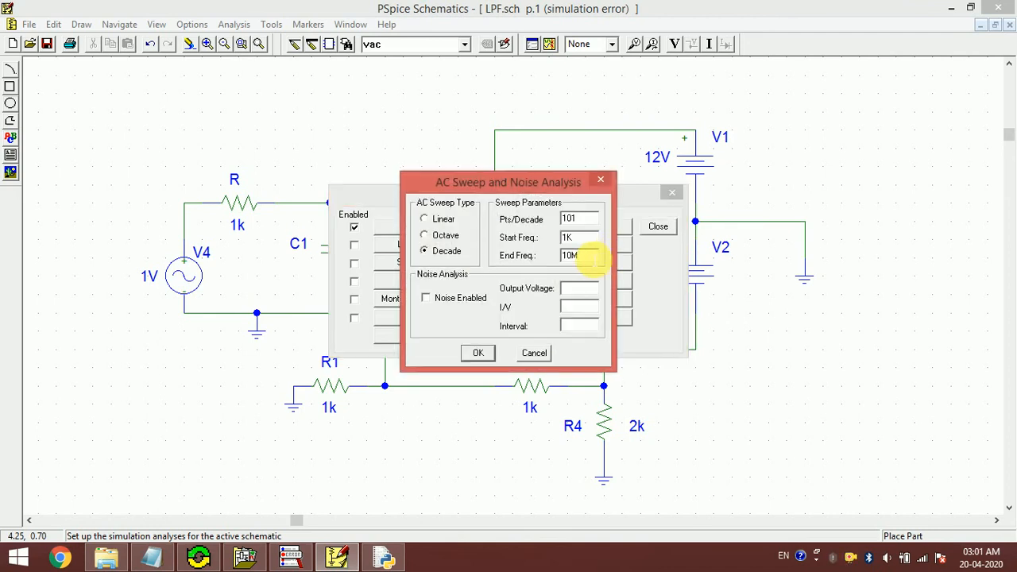
text(eg)
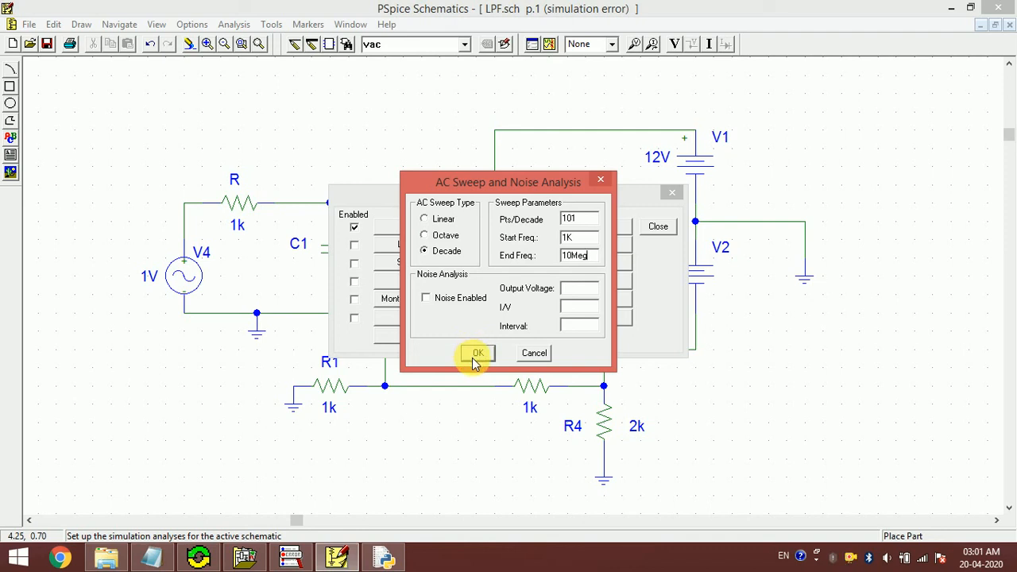
drag(572, 258, 599, 260)
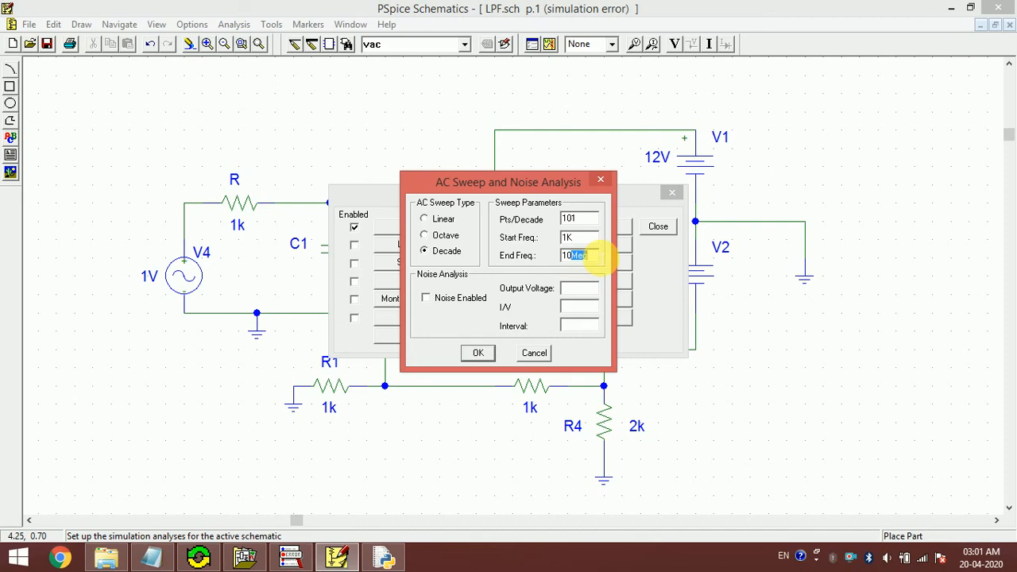
click(478, 353)
click(659, 230)
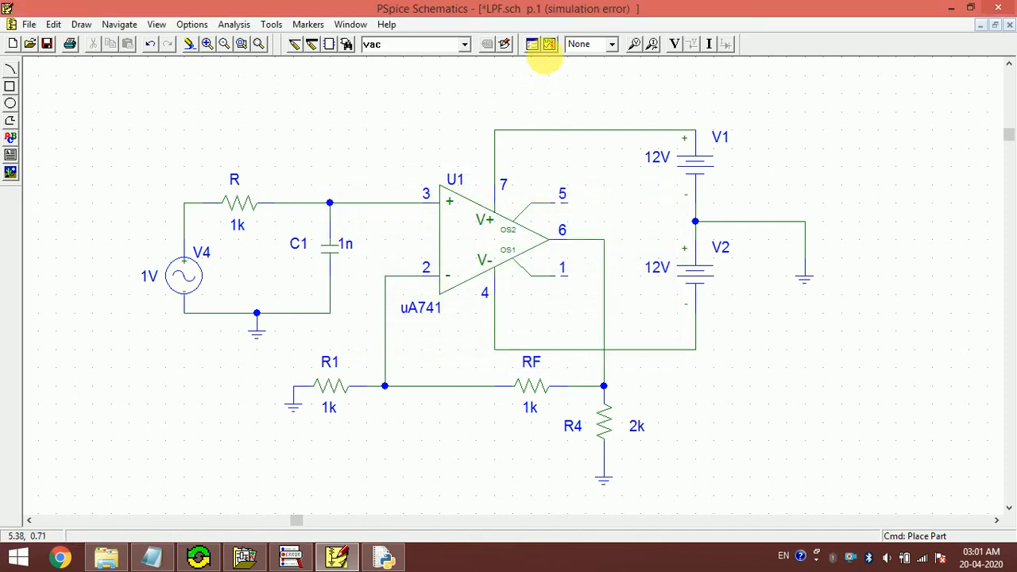
click(549, 44)
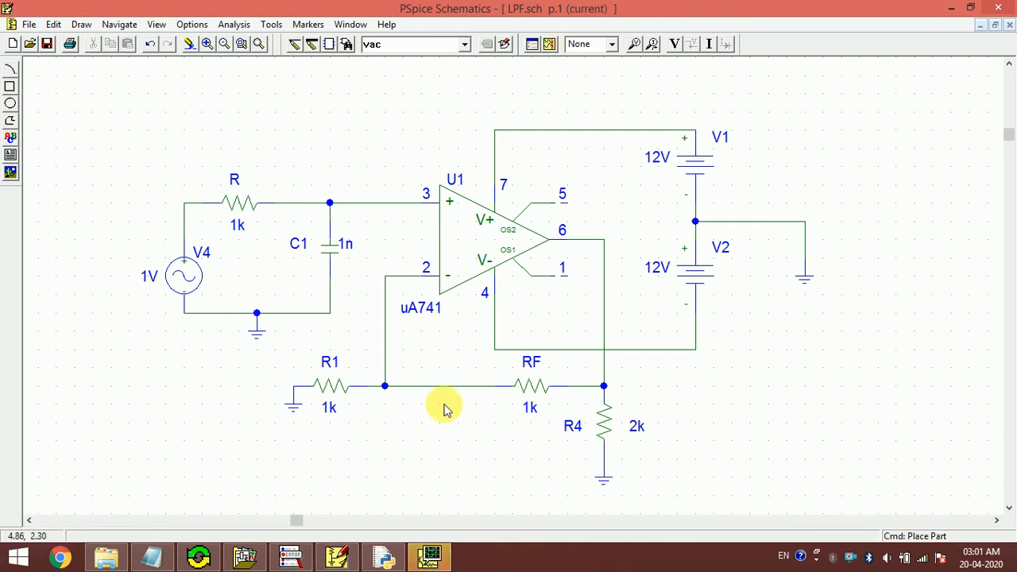
- Add the V(R4:2) voltage trace, flat at 2V then rolling off near 3MHz
click(435, 562)
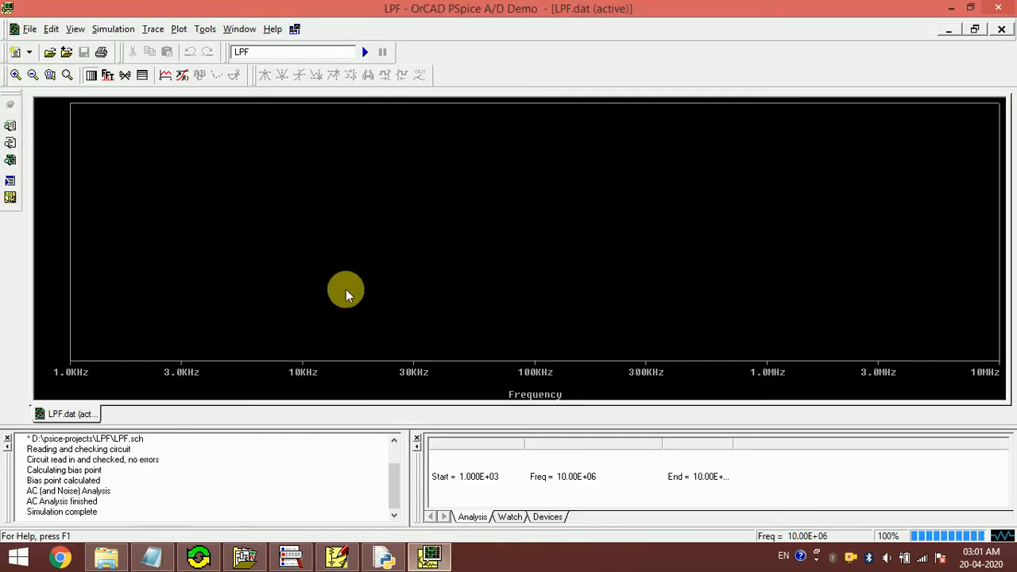
click(152, 29)
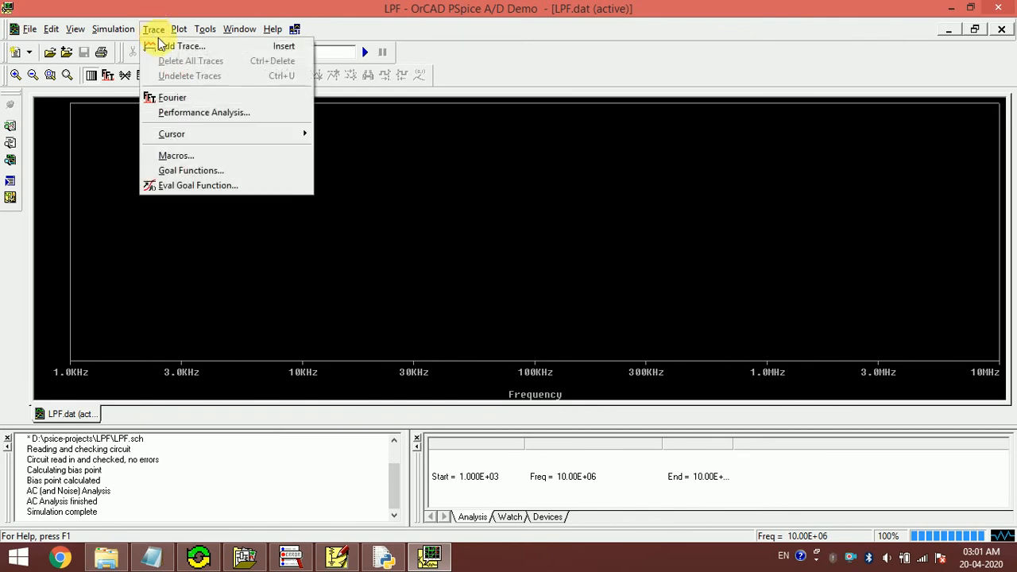
click(185, 49)
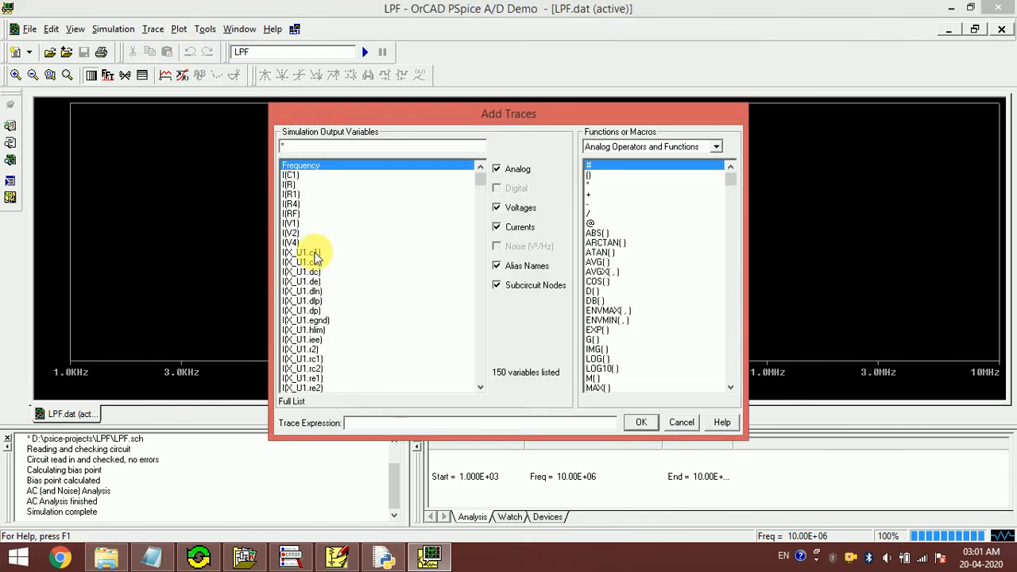
click(520, 228)
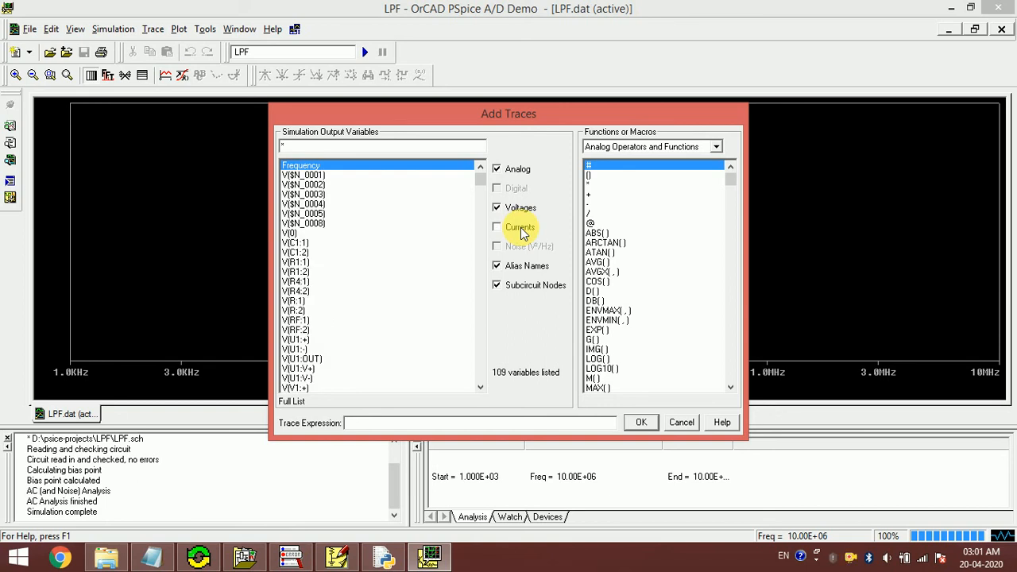
click(309, 291)
click(639, 423)
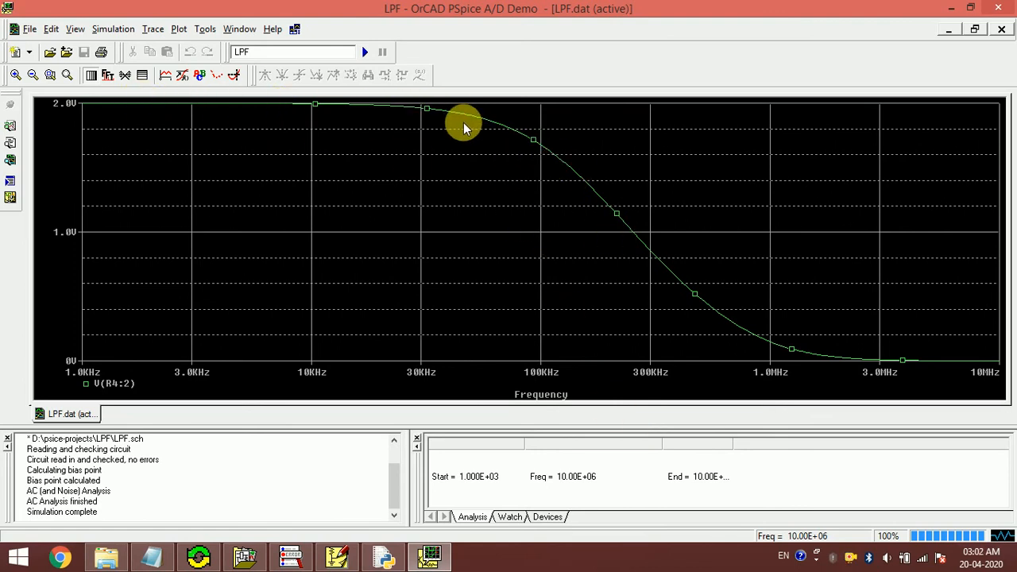
click(350, 556)
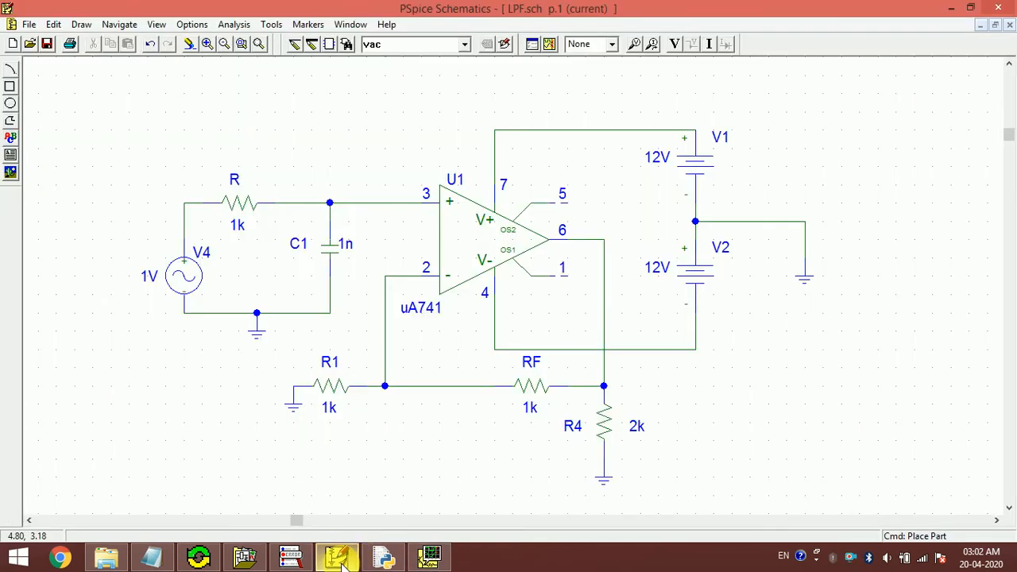
click(342, 560)
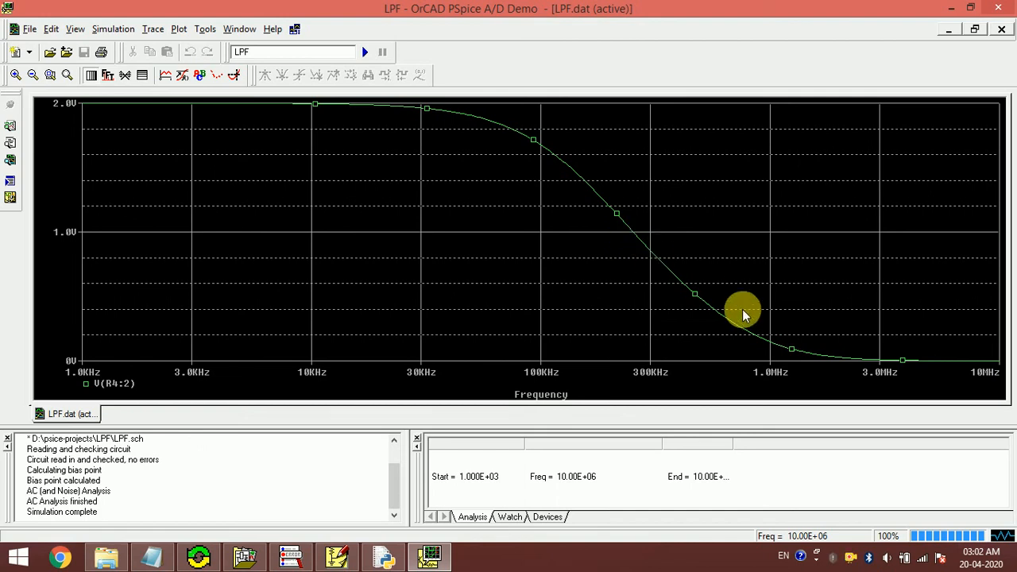
click(166, 76)
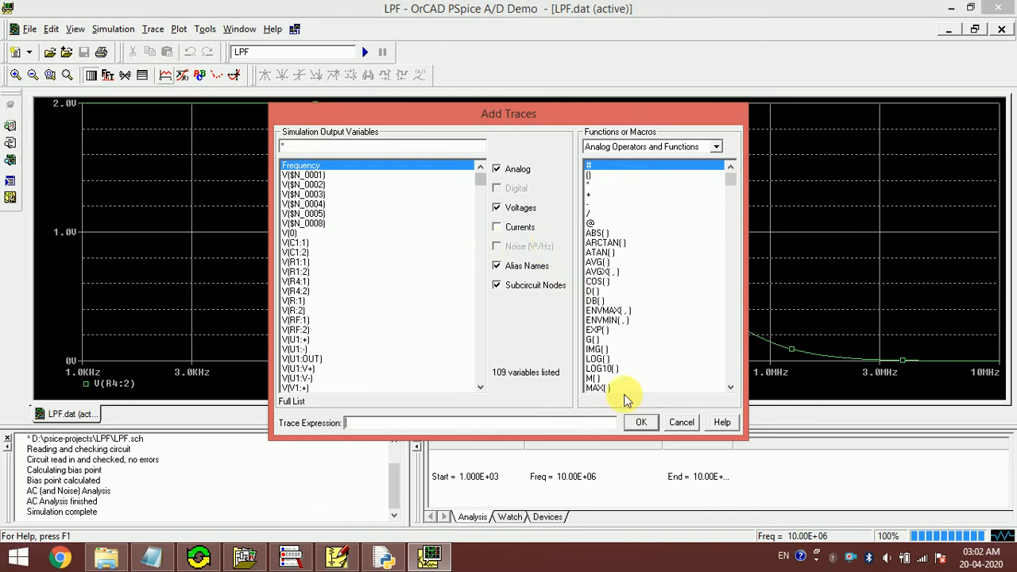
click(681, 422)
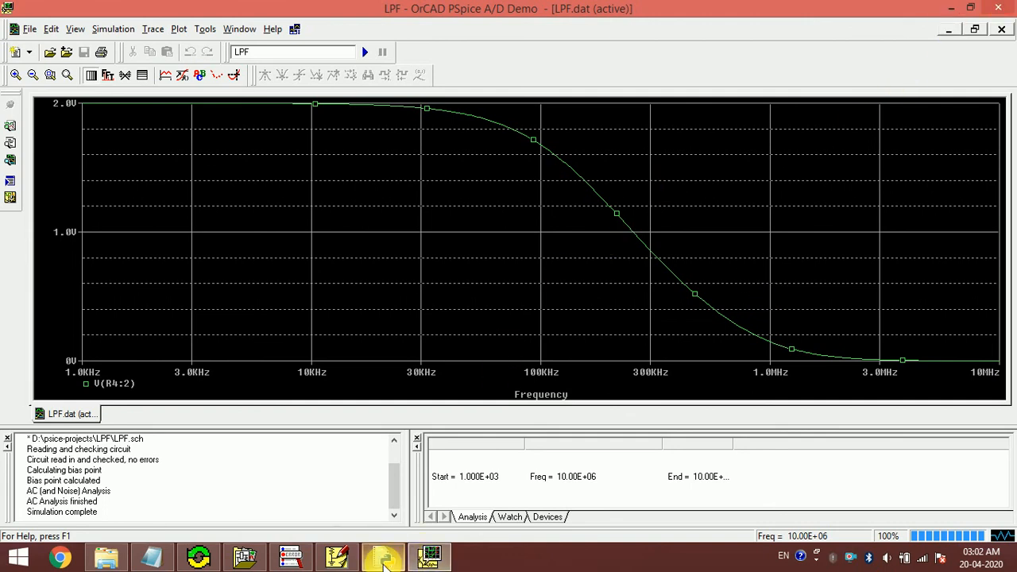
click(429, 560)
- Minimize PSpice A/D, close the Python shell, and return to the LPF.sch schematic with nothing selected
click(341, 559)
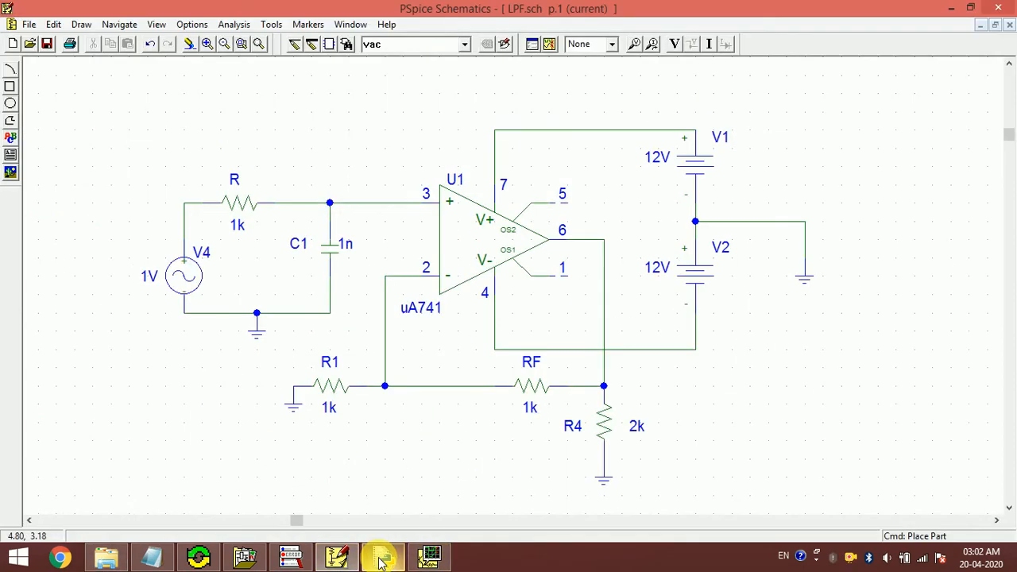
click(382, 559)
click(577, 41)
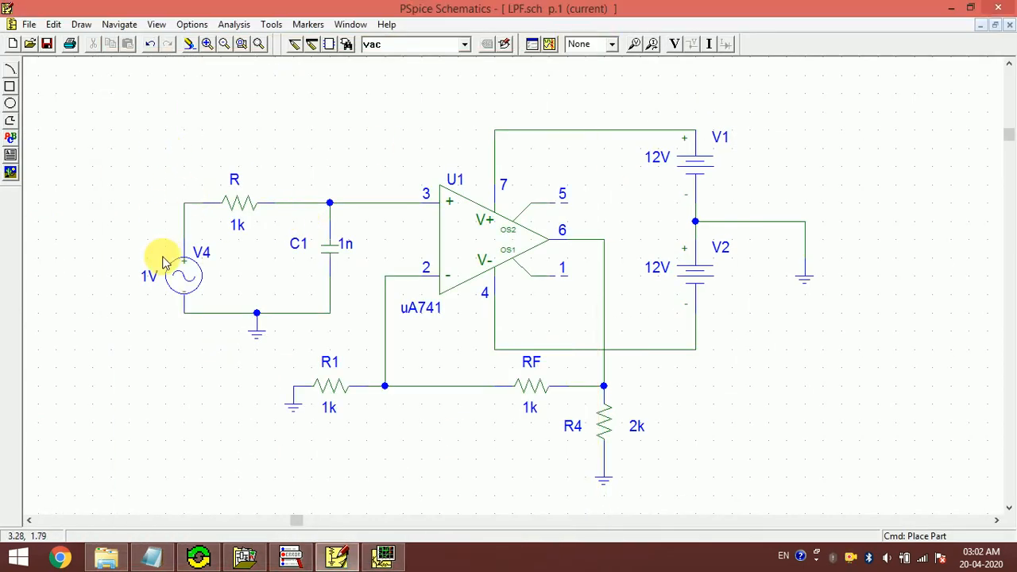
click(457, 250)
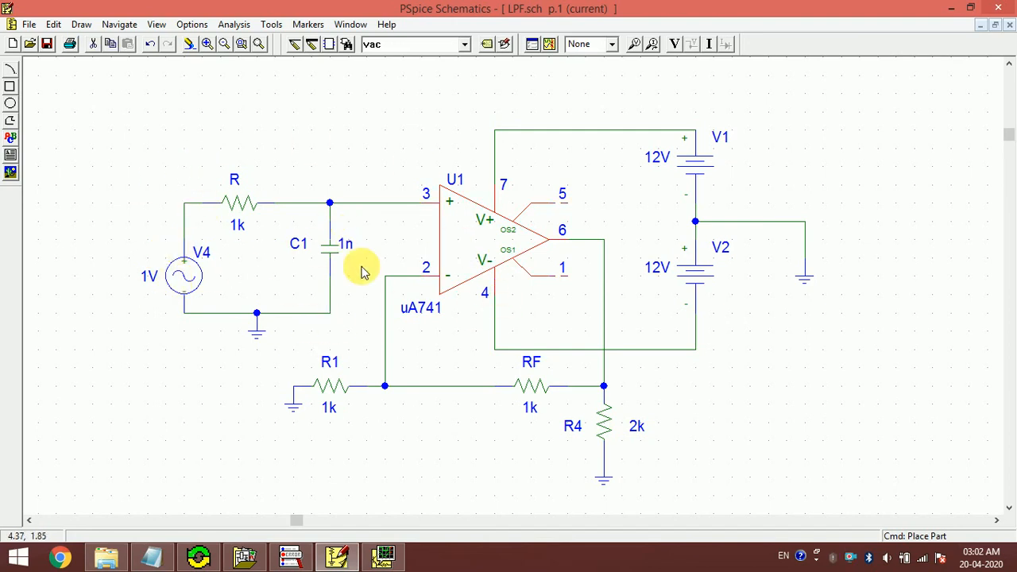
click(840, 272)
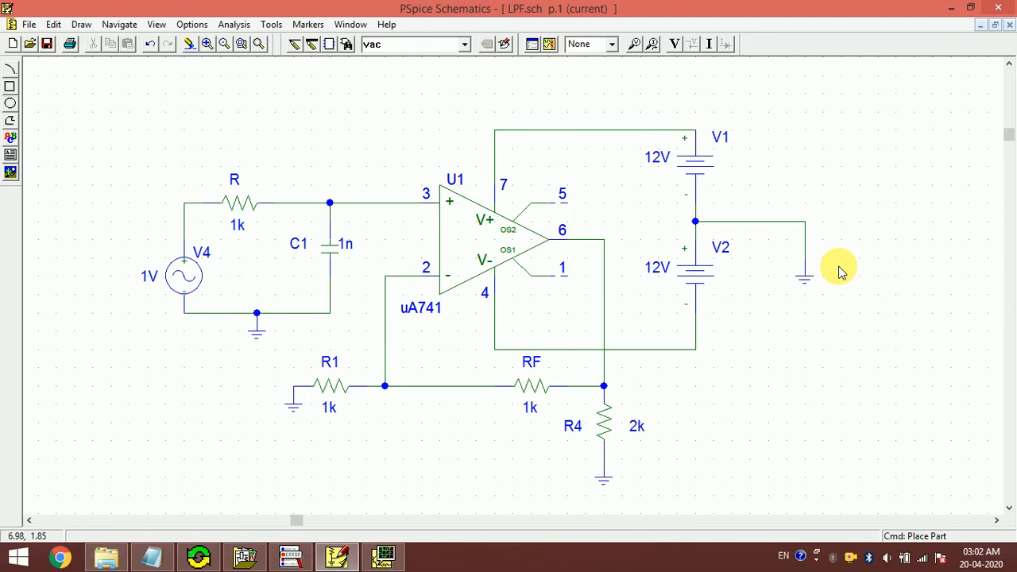